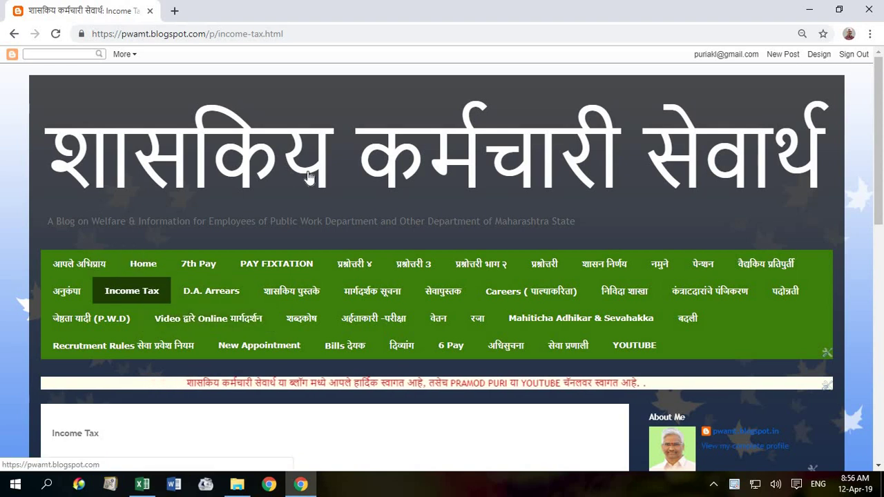
# - Open the blog's Income Tax page and look over its list of income tax planning and calculation sheet links
pyautogui.click(125, 296)
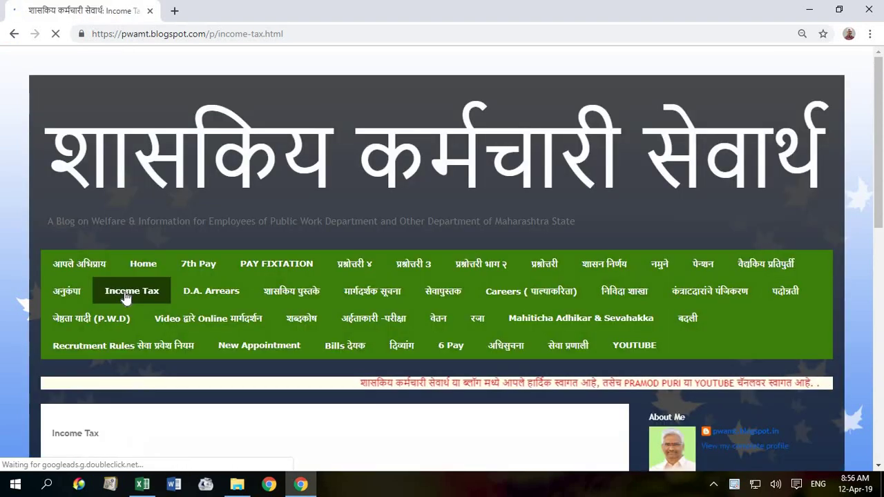
pyautogui.scroll(-3, 125, 296)
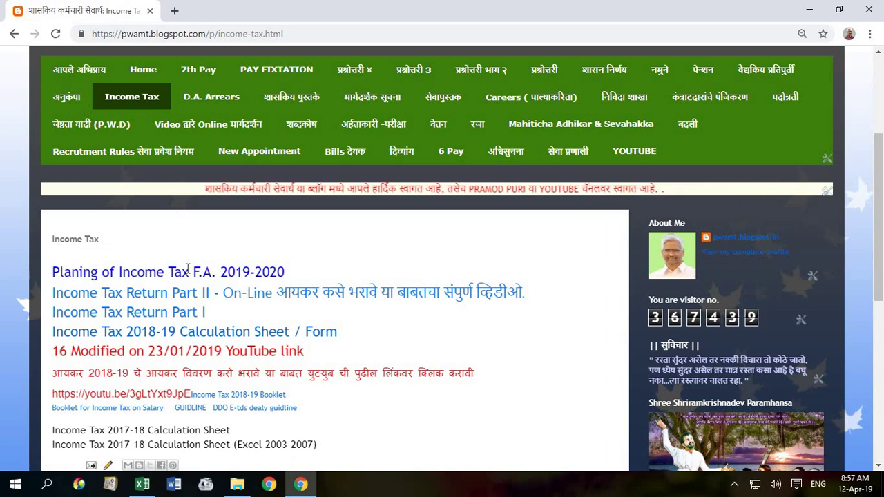
pyautogui.scroll(-1, 187, 271)
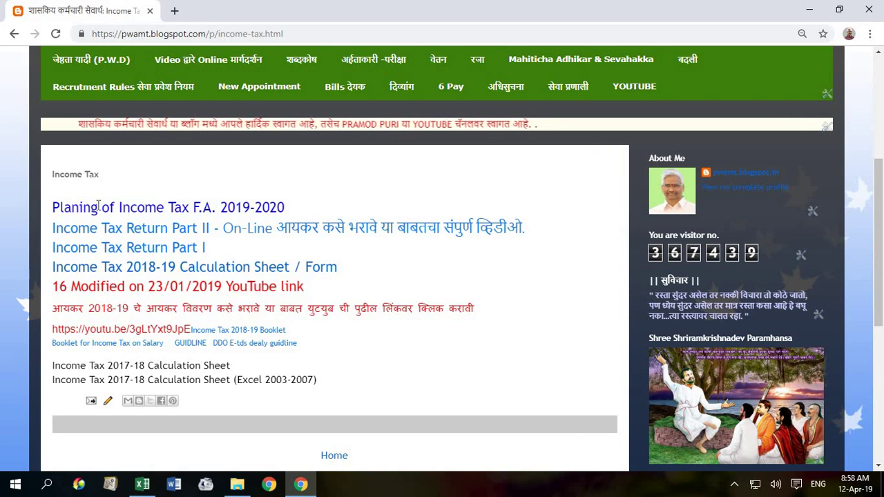
# - Switch to the Excel income tax workbook and review the financial year, assessment year and employer details through the TAN No. on the Input Data sheet
pyautogui.click(142, 484)
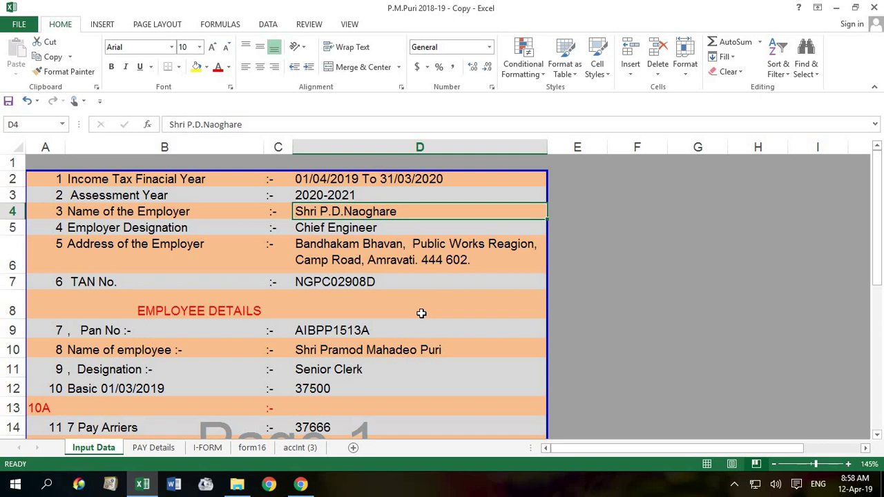
pyautogui.click(366, 179)
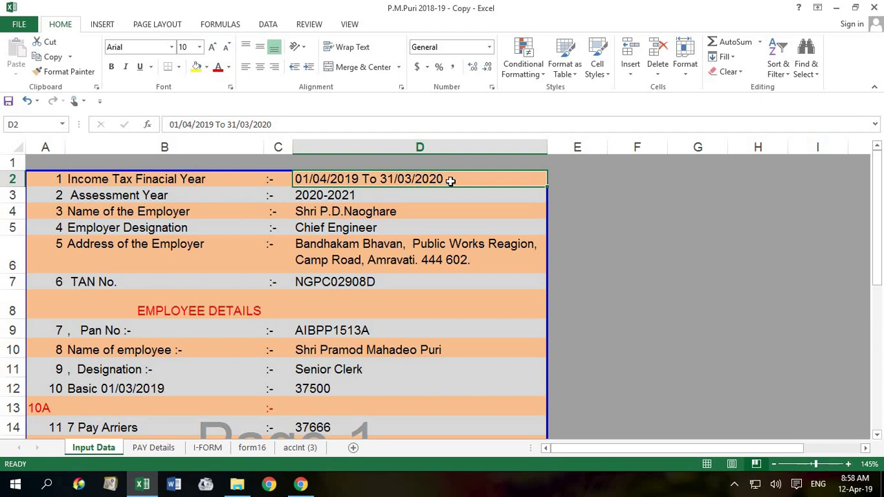
pyautogui.click(355, 195)
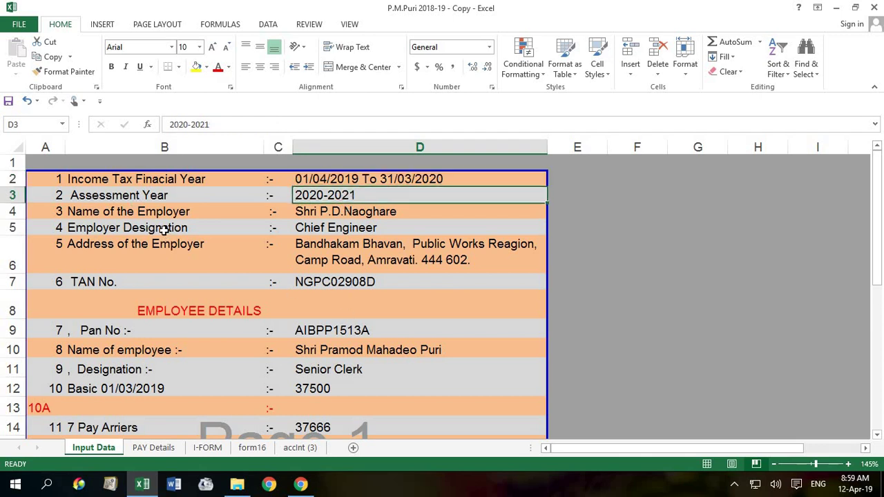
pyautogui.click(306, 213)
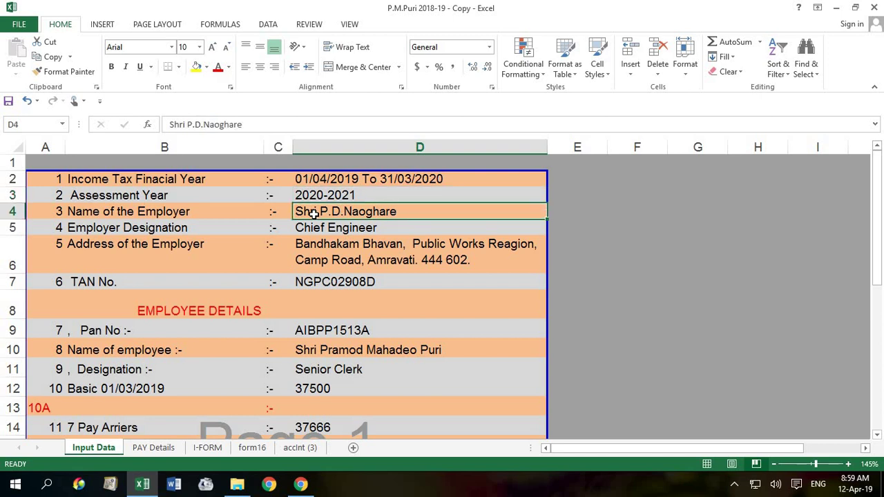
pyautogui.click(312, 227)
pyautogui.click(352, 257)
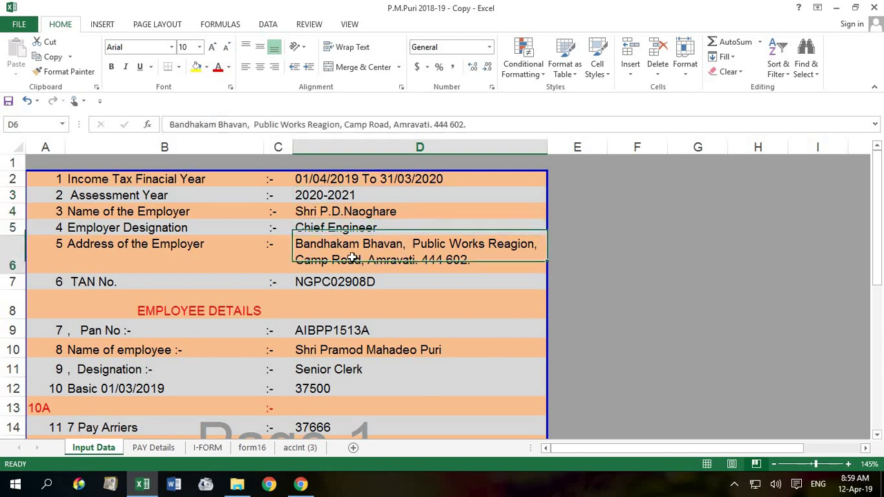
pyautogui.scroll(-1, 352, 257)
pyautogui.scroll(-1, 352, 257)
pyautogui.click(351, 235)
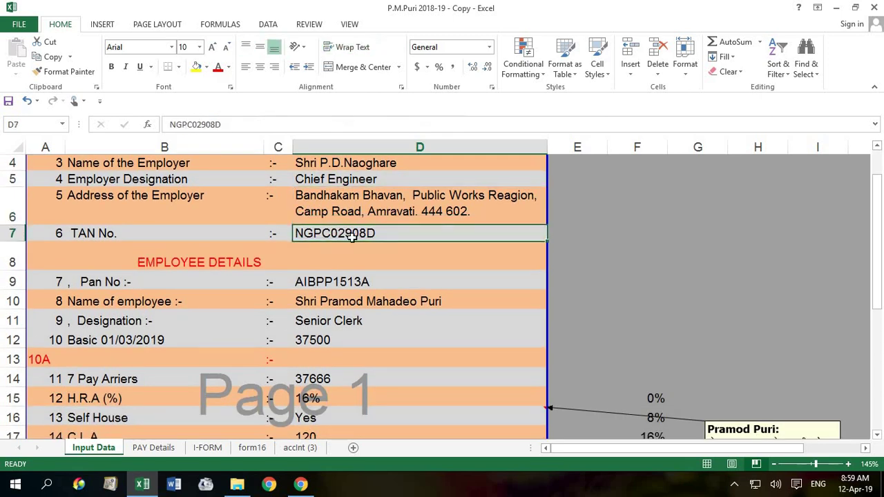
pyautogui.scroll(-1, 355, 263)
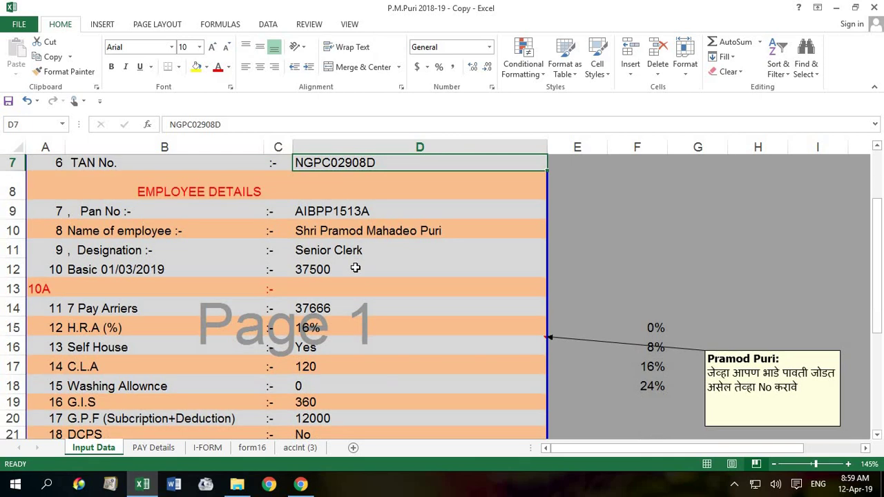
# - Review the employee details entries, from PAN, name and designation through basic pay and 7 Pay Arriers
pyautogui.click(360, 213)
pyautogui.click(199, 192)
pyautogui.click(344, 214)
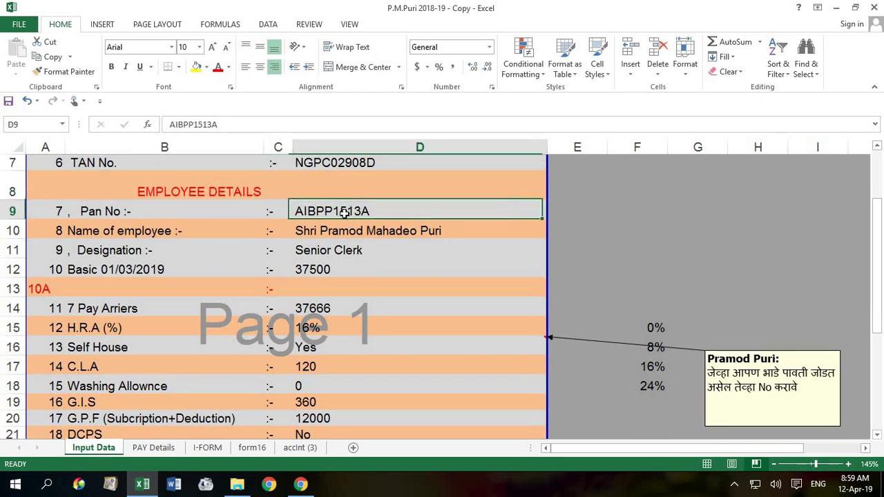
pyautogui.click(123, 212)
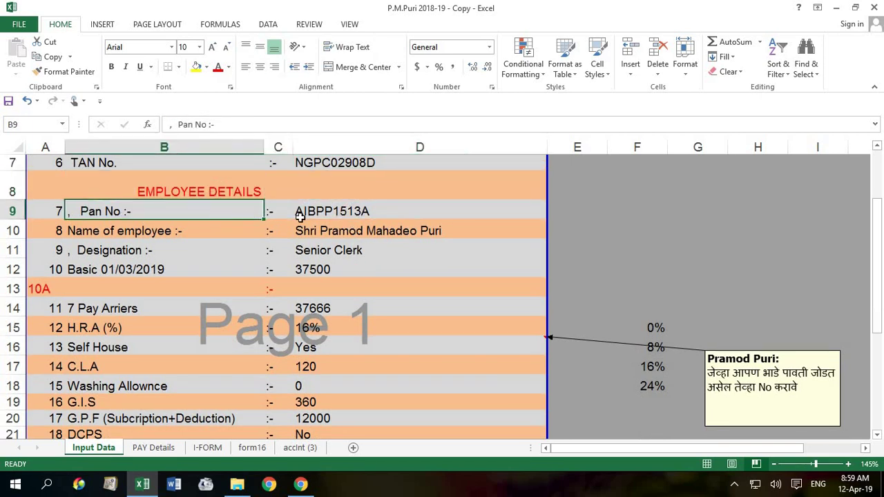
pyautogui.click(362, 218)
pyautogui.click(393, 229)
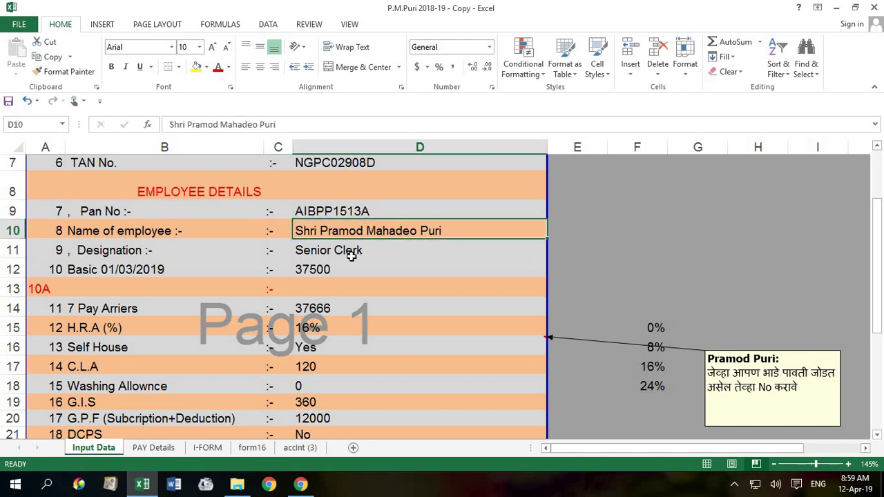
pyautogui.click(351, 255)
pyautogui.click(339, 270)
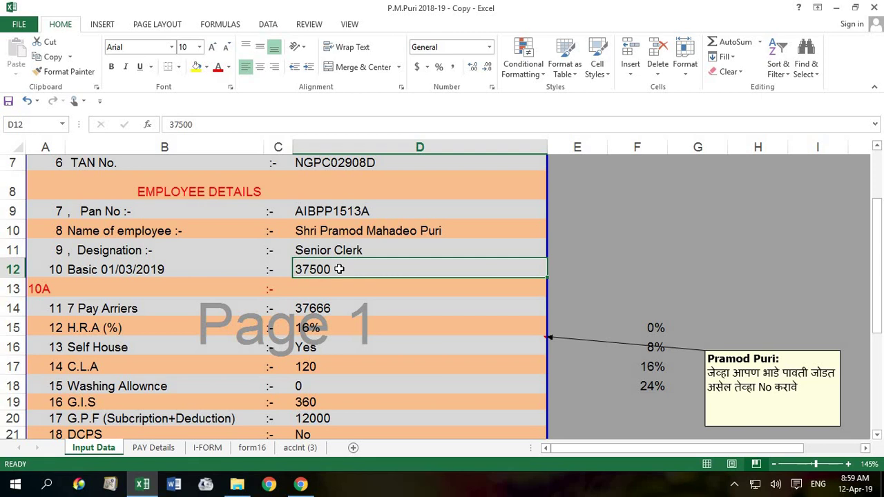
pyautogui.scroll(-1, 225, 299)
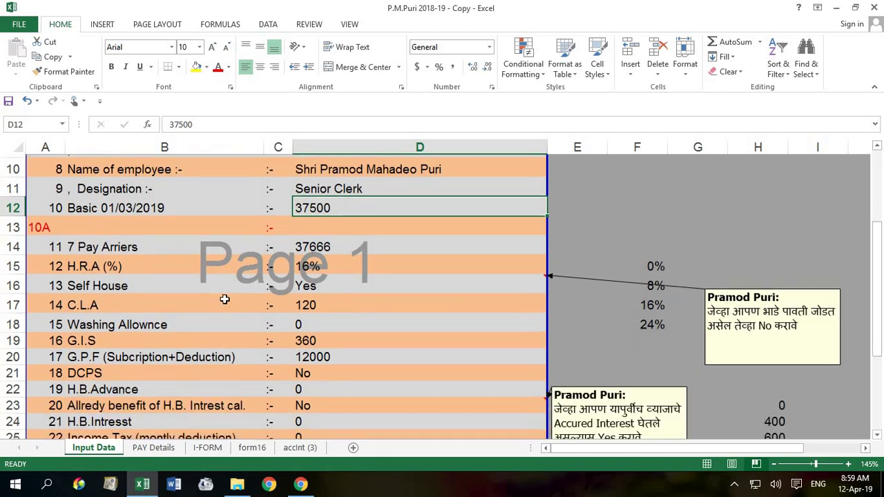
pyautogui.click(342, 245)
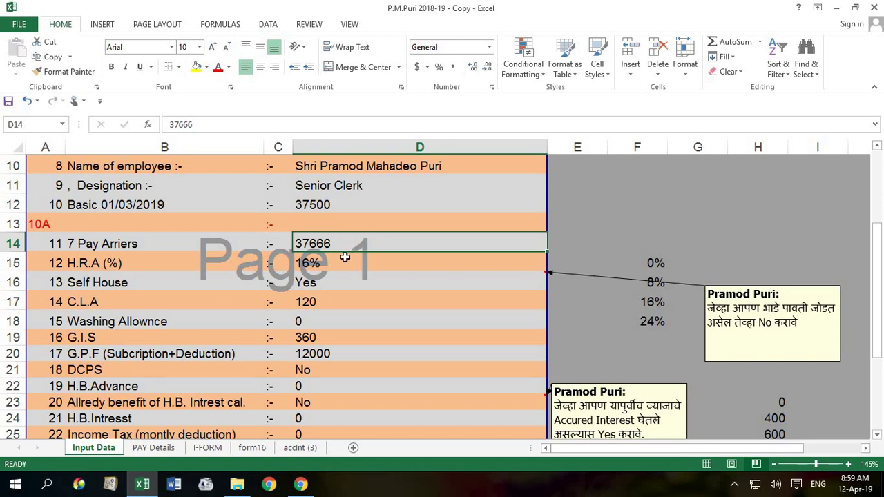
# - Try H.R.A. rates of 8%, 16% and 24% in turn, and set the rate back to 16%
pyautogui.click(344, 263)
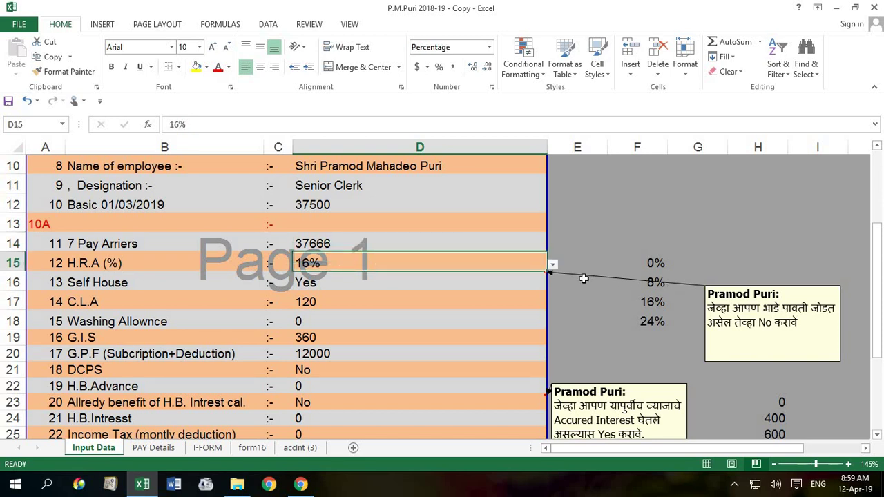
pyautogui.click(552, 266)
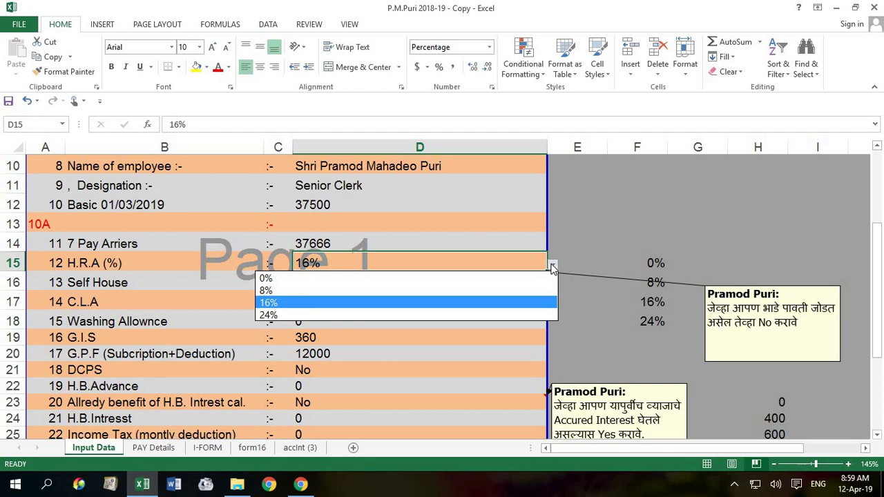
pyautogui.click(311, 290)
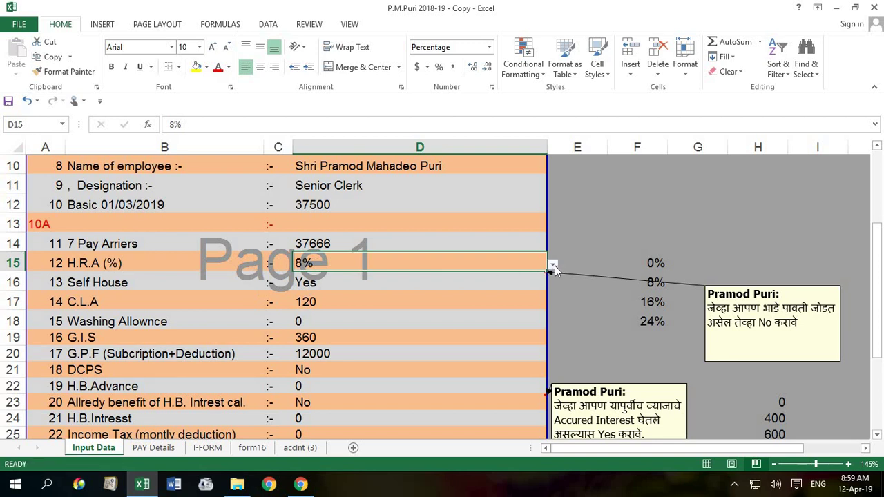
pyautogui.click(554, 265)
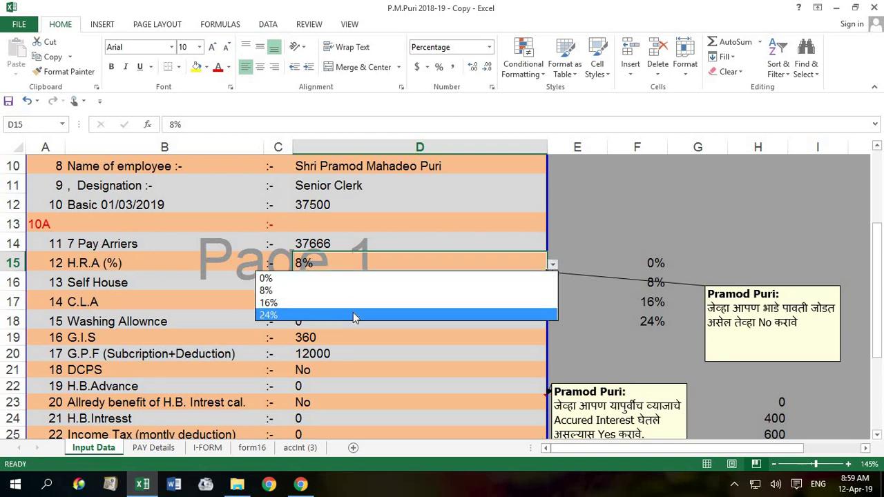
pyautogui.click(360, 304)
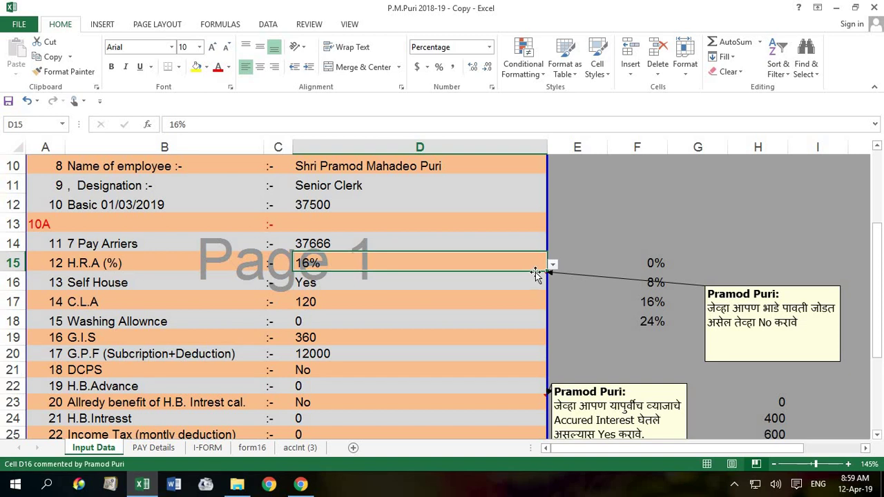
pyautogui.click(553, 265)
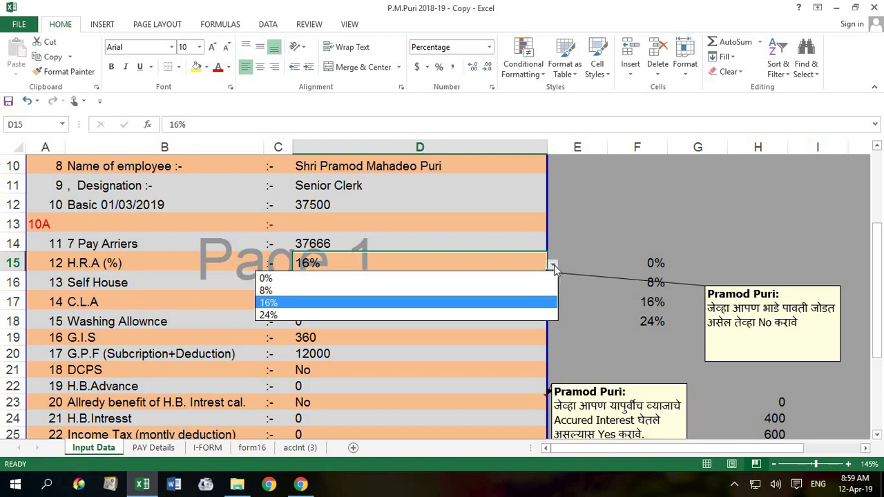
pyautogui.click(445, 315)
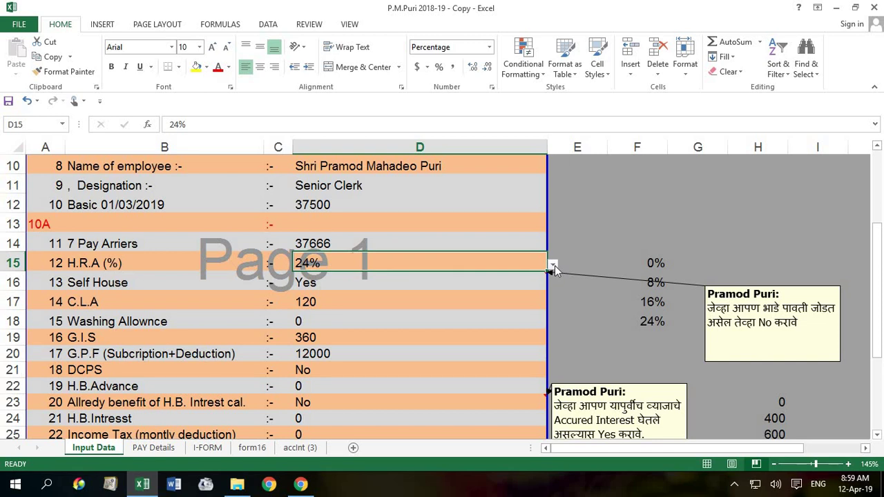
pyautogui.click(553, 266)
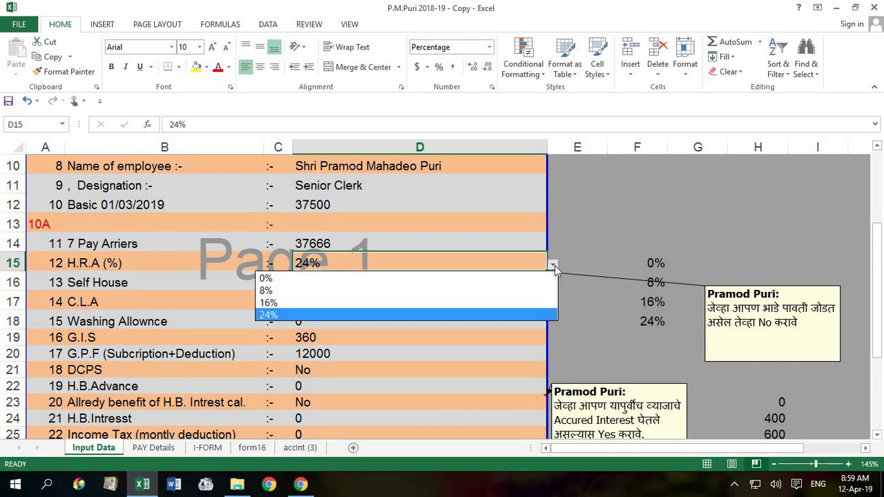
pyautogui.click(489, 305)
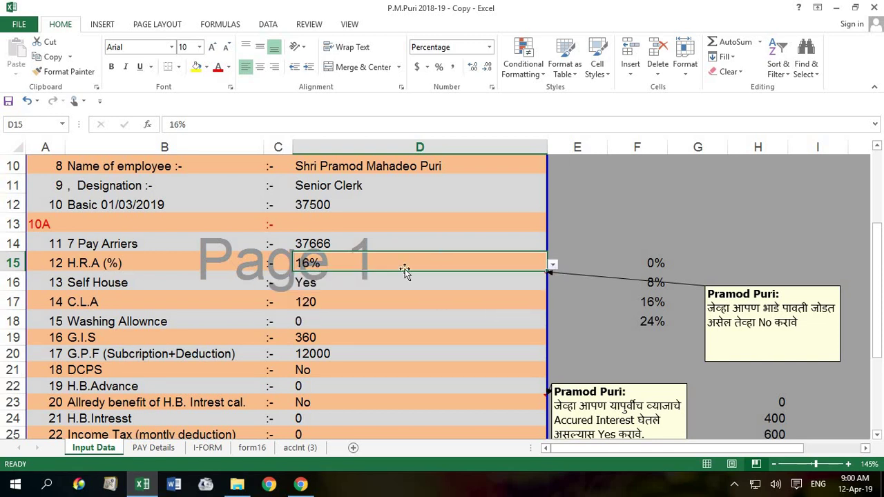
# - Examine the Self House entry and the amounts offered for C.L.A., leaving both entries as they are
pyautogui.click(205, 280)
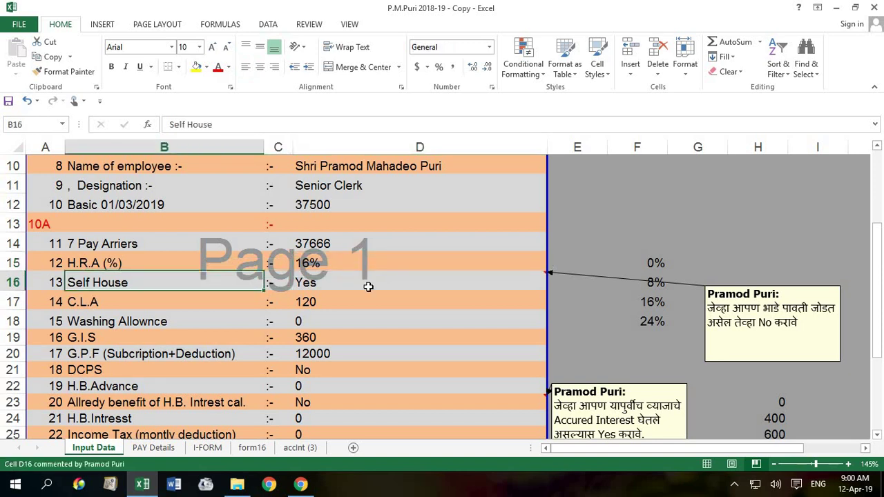
pyautogui.click(368, 287)
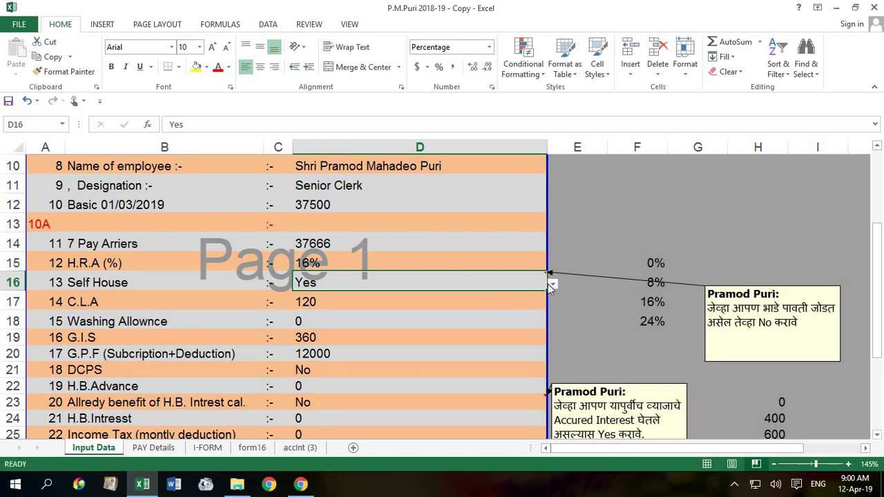
pyautogui.click(364, 297)
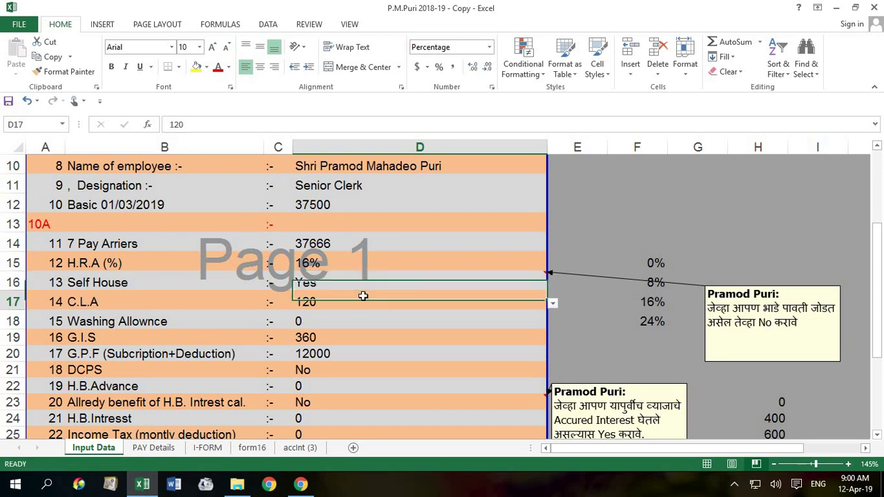
pyautogui.click(365, 281)
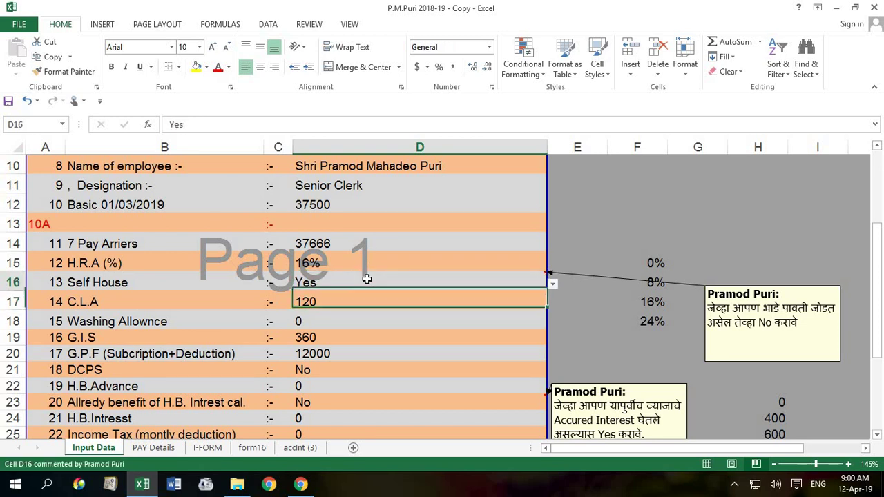
pyautogui.click(362, 303)
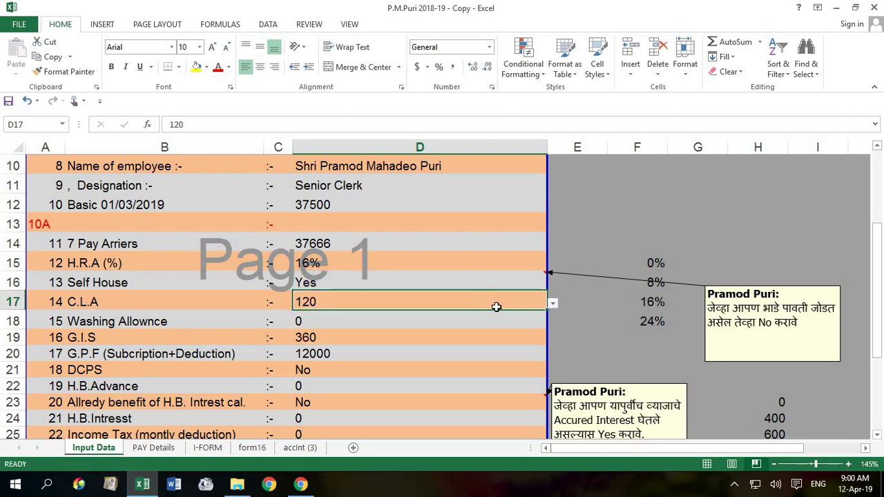
pyautogui.click(555, 303)
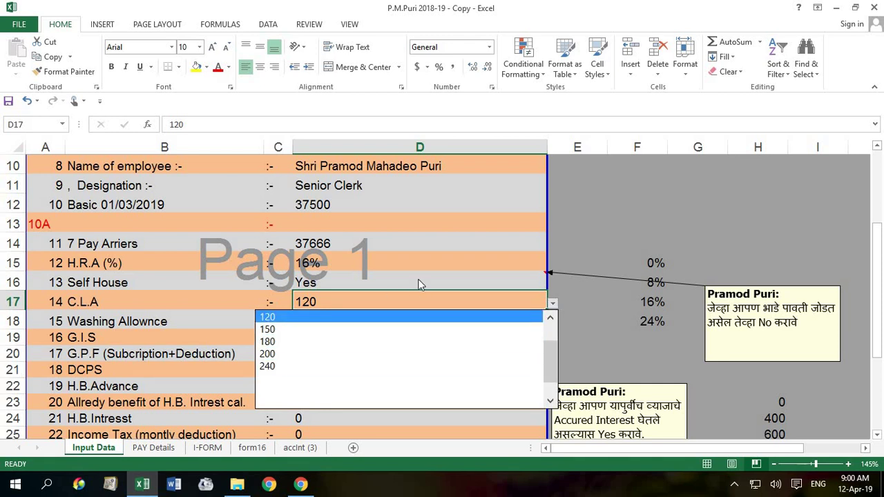
pyautogui.click(407, 299)
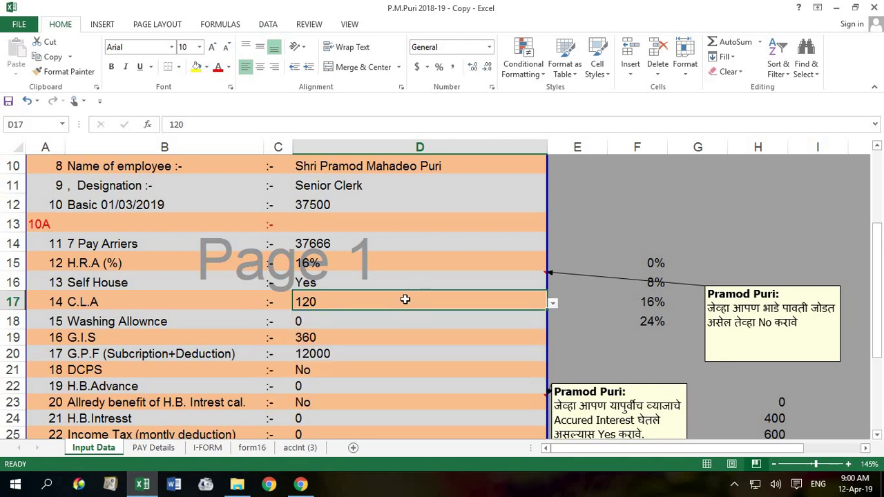
# - Look over the remaining allowance and deduction rows and select the G.P.F (Subcription+Deduction) amount
pyautogui.click(864, 448)
pyautogui.scroll(-3, 863, 401)
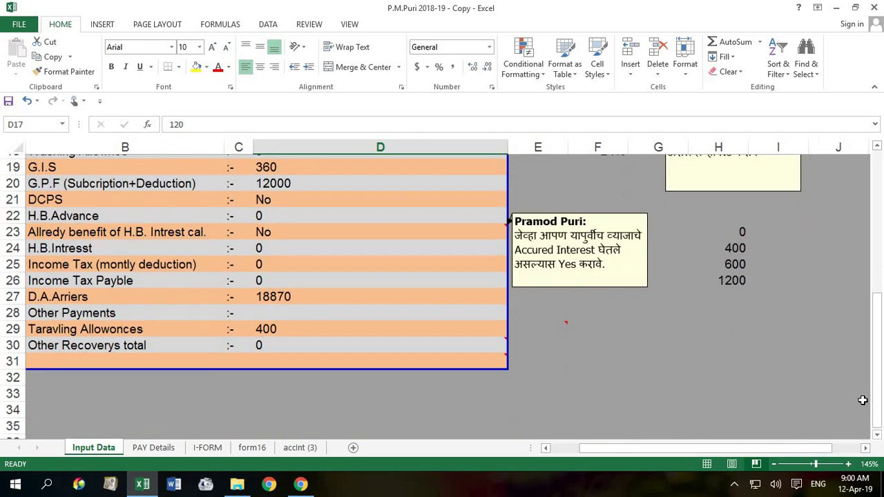
pyautogui.scroll(2, 863, 399)
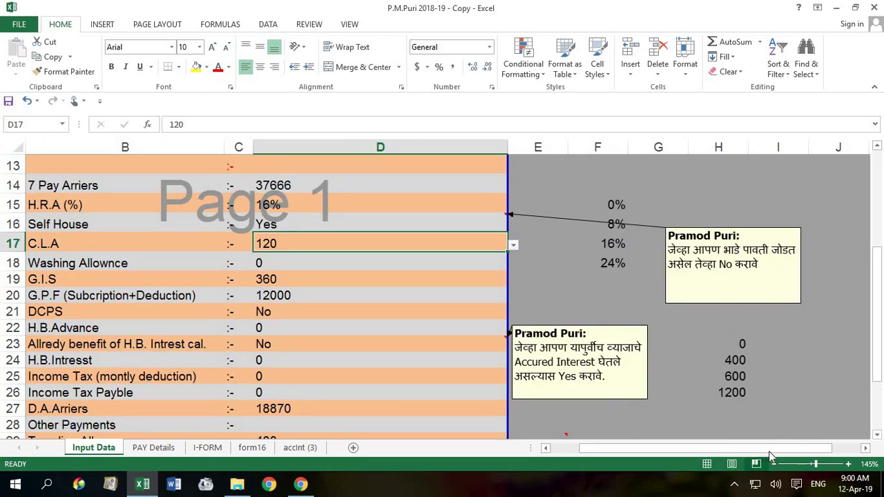
pyautogui.moveTo(819, 448); pyautogui.dragTo(595, 414)
pyautogui.click(428, 300)
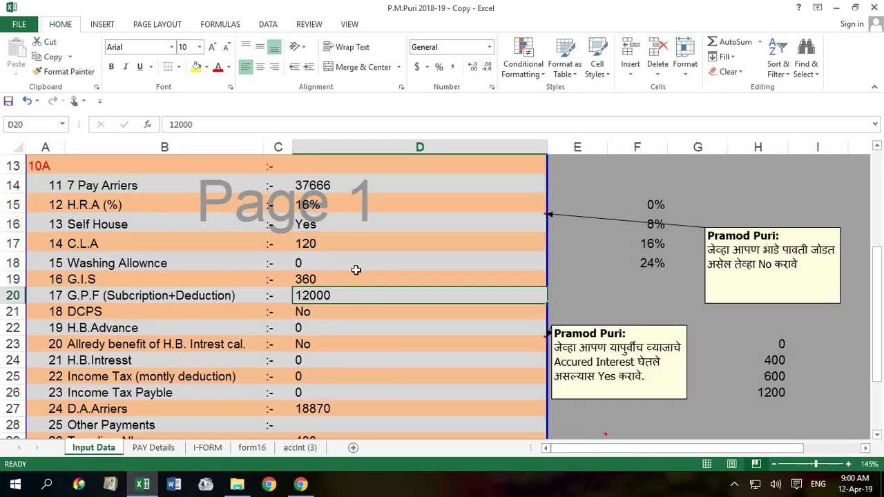
# - Examine the Washing Allownce, G.P.F and DCPS entries and the amounts offered for G.I.S, leaving the entries as they are
pyautogui.click(348, 259)
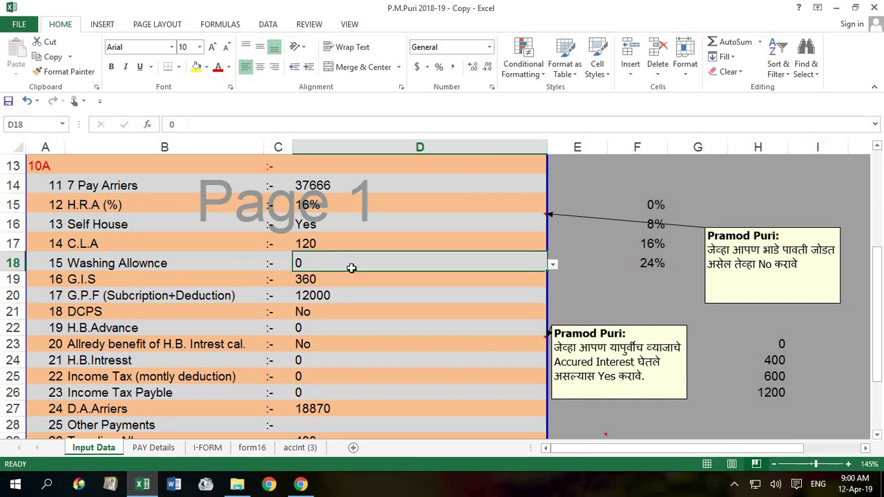
pyautogui.click(351, 277)
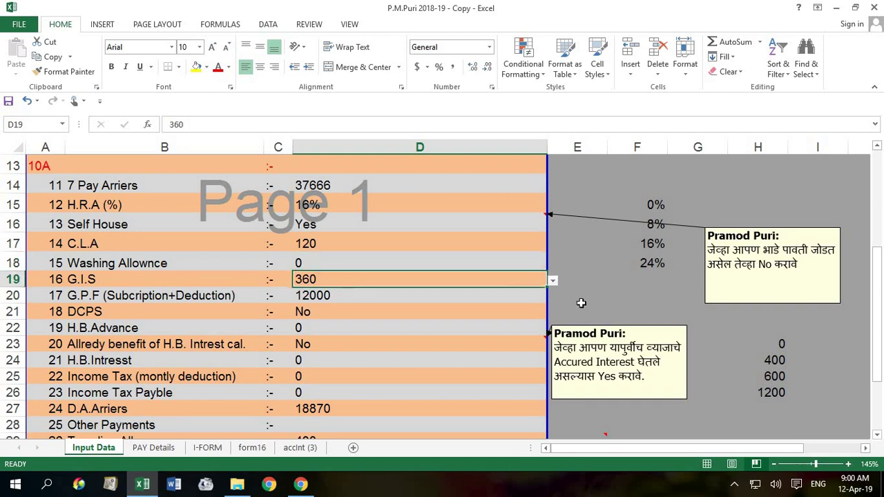
pyautogui.click(553, 281)
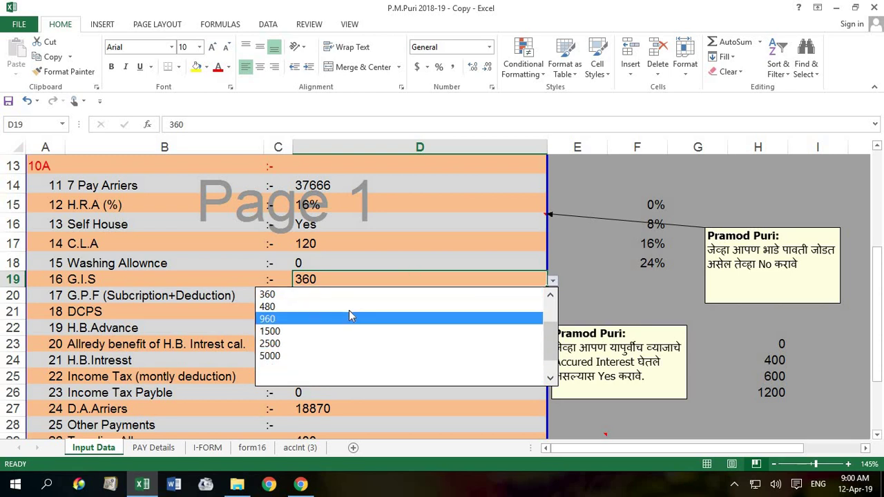
pyautogui.press('Escape')
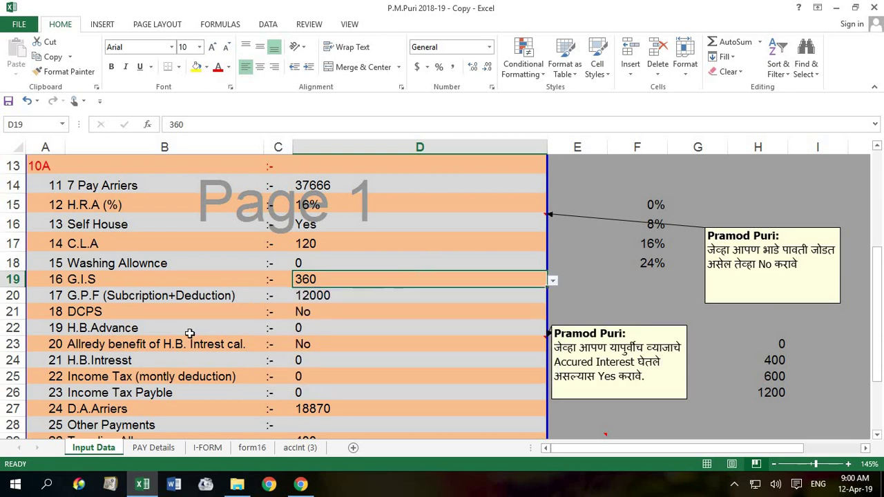
pyautogui.click(508, 302)
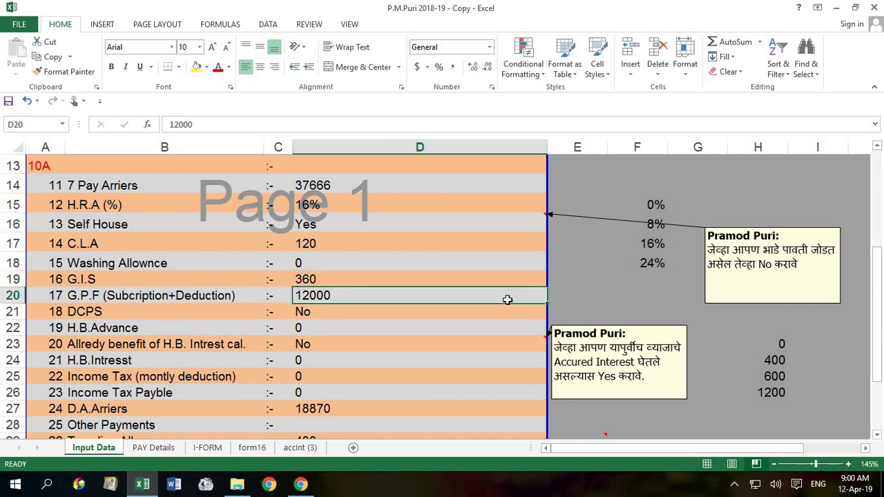
pyautogui.click(336, 314)
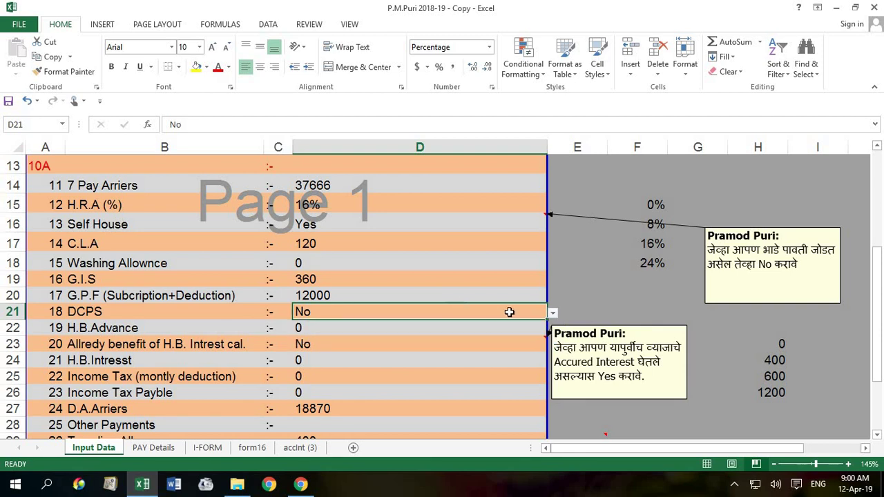
pyautogui.click(354, 295)
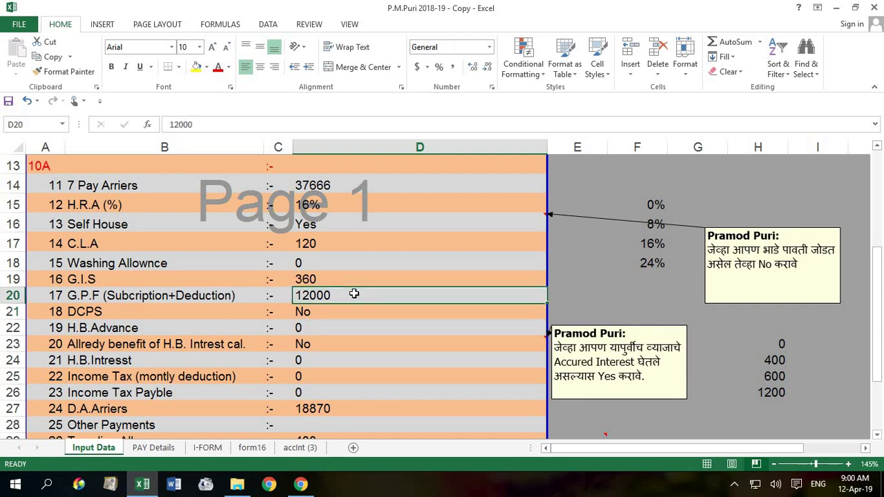
# - Review the housing loan entries: H.B.Advance, the already-claimed H.B. interest benefit choice and H.B.Intresst
pyautogui.scroll(-1, 349, 293)
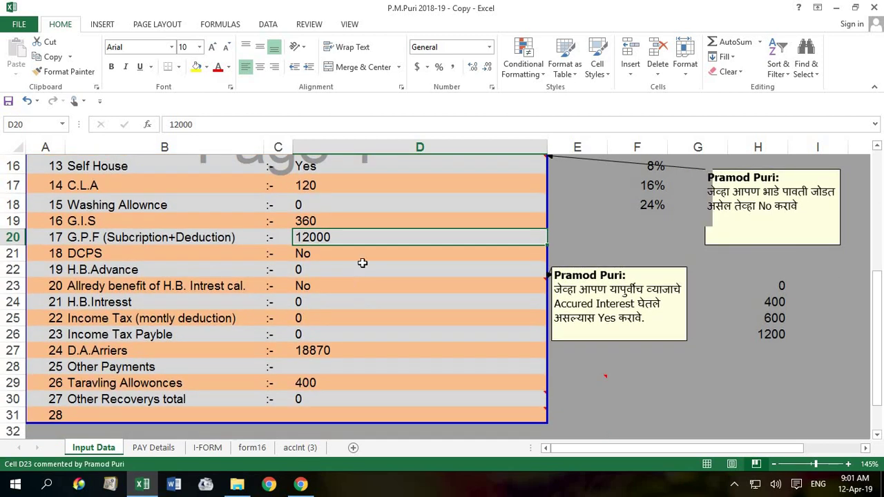
pyautogui.click(321, 269)
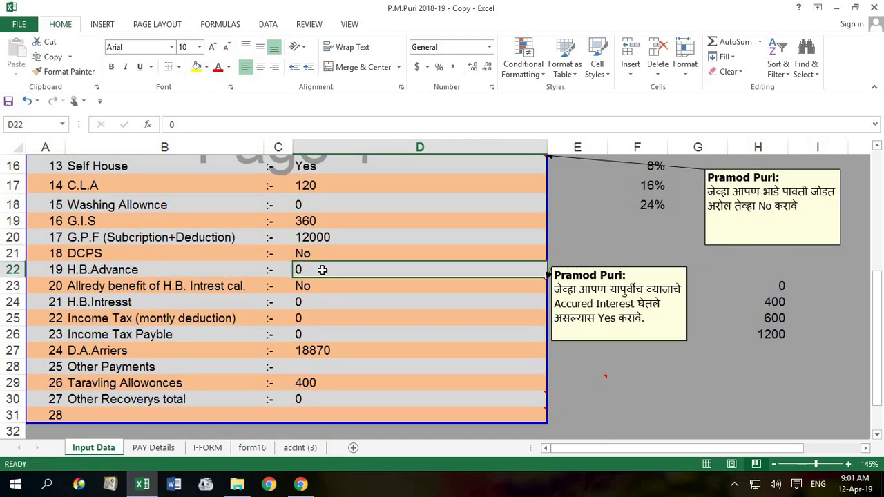
pyautogui.click(363, 288)
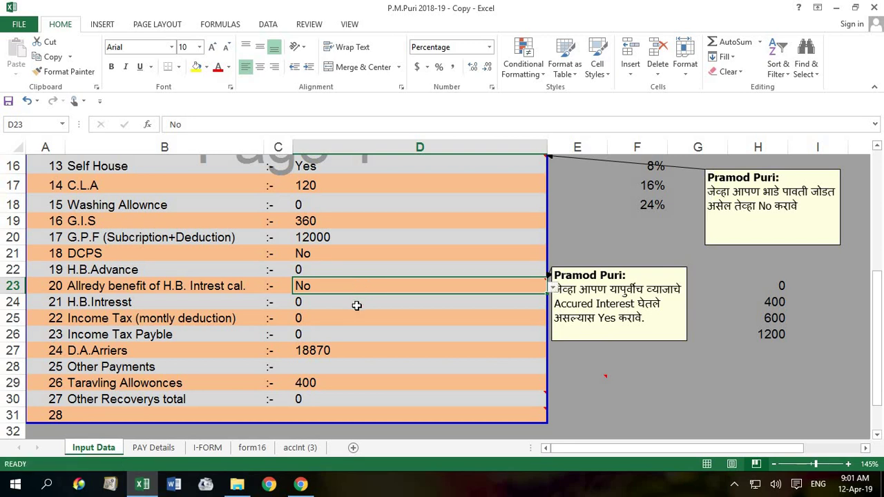
pyautogui.click(357, 305)
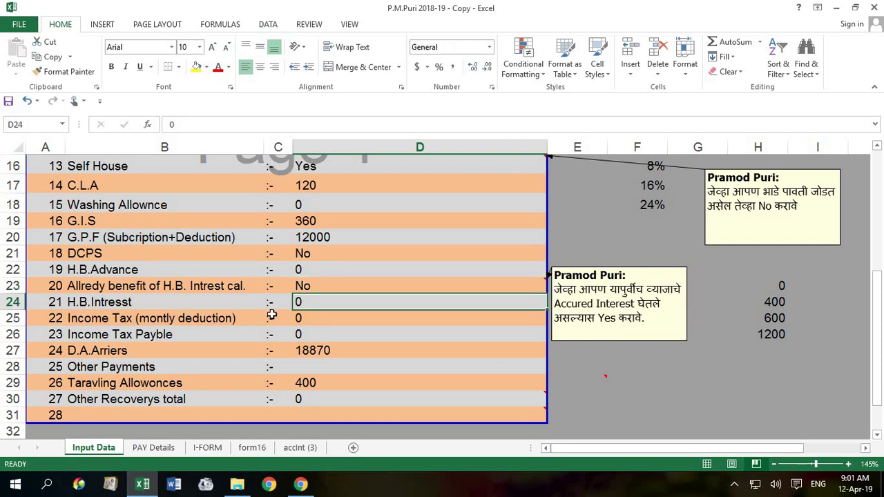
pyautogui.click(346, 288)
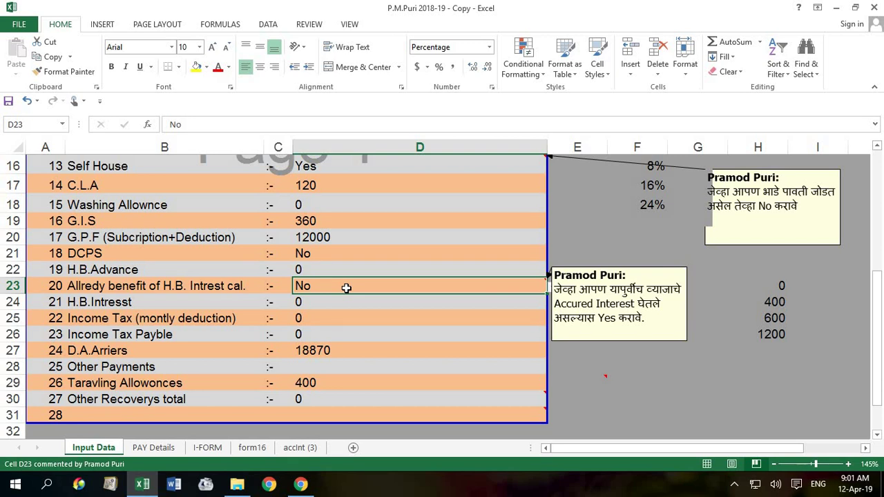
pyautogui.click(350, 307)
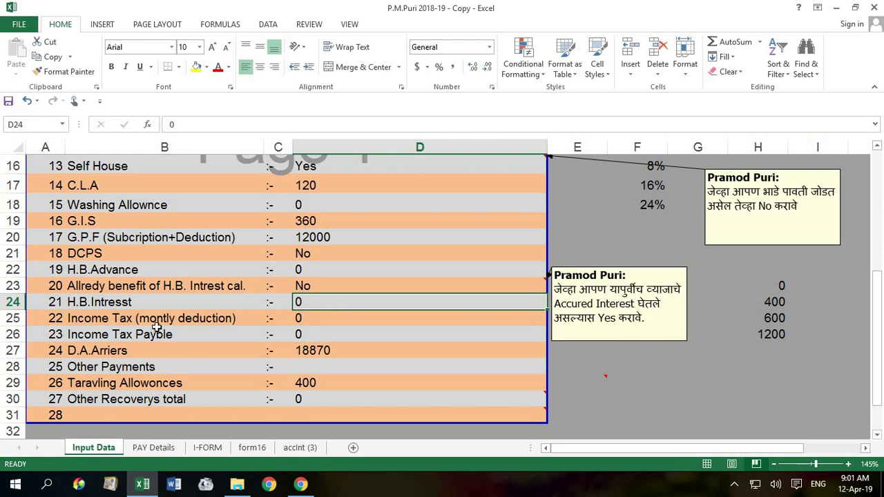
# - Review the entries for monthly income tax deduction, Income Tax Payble, D.A.Arriers and Other Payments
pyautogui.click(347, 322)
pyautogui.scroll(-1, 349, 321)
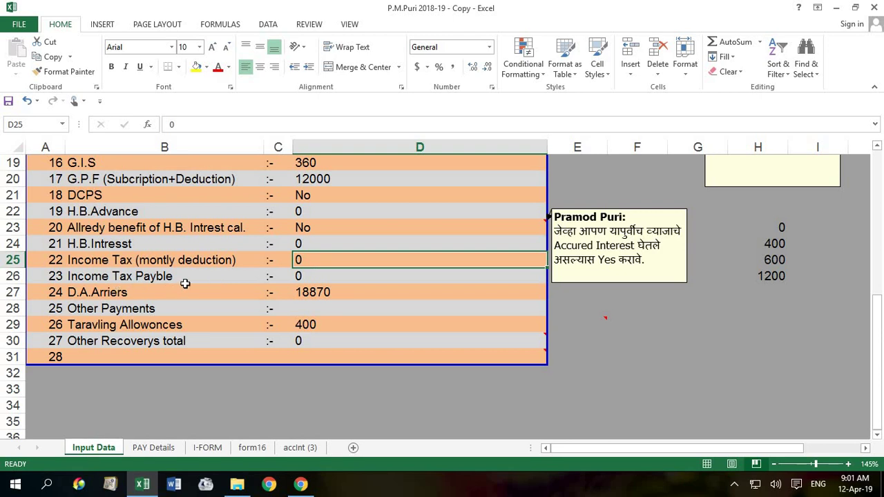
pyautogui.click(326, 278)
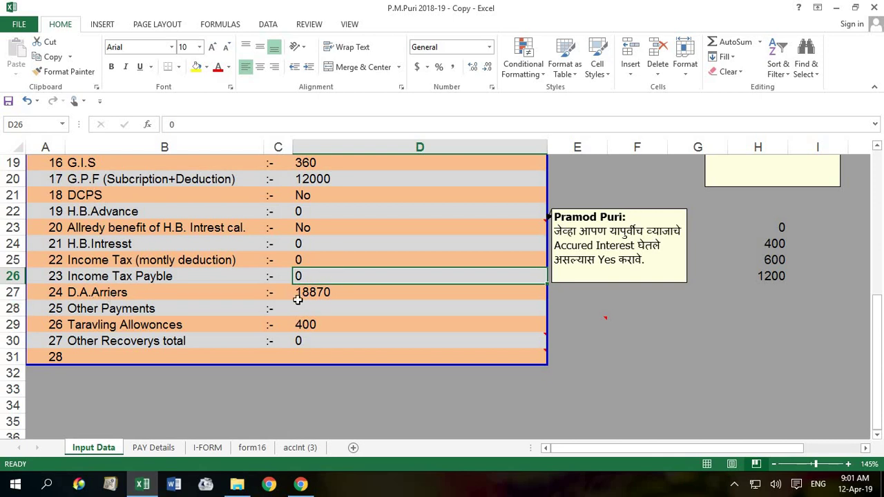
pyautogui.click(337, 292)
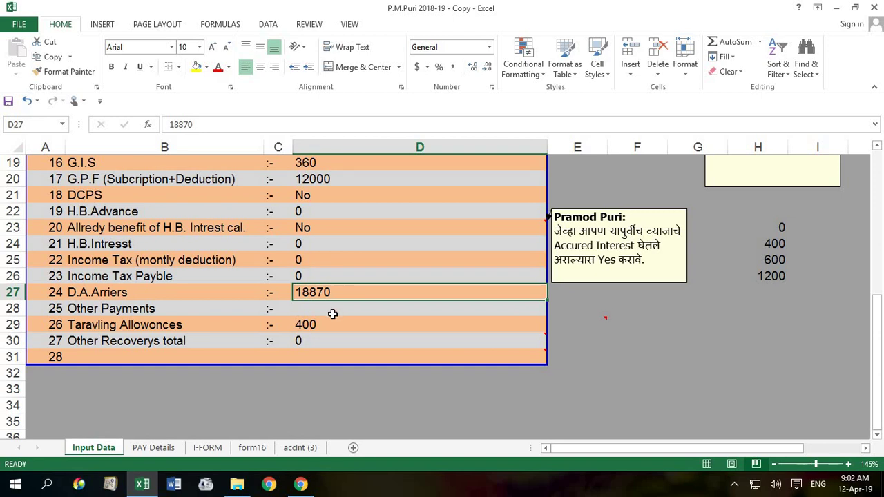
pyautogui.click(334, 312)
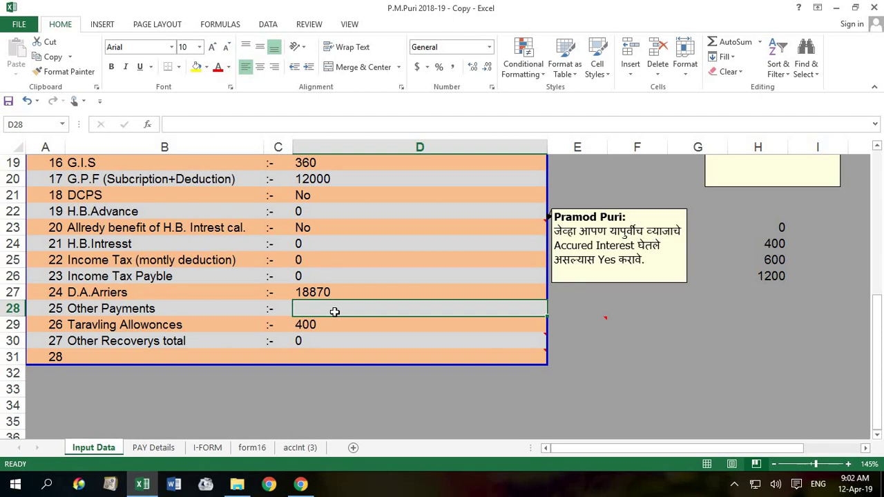
# - Examine the amounts offered for Taravling Allowonces and their source list in column H, leaving the entry as it is
pyautogui.click(335, 325)
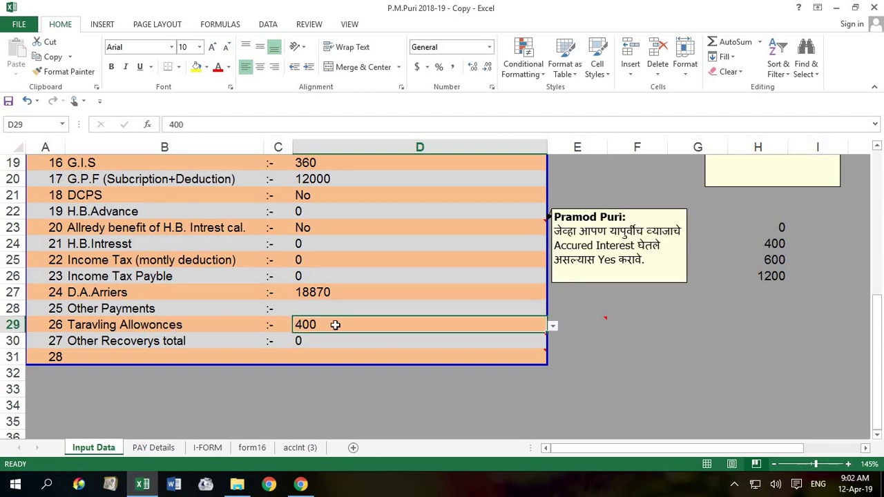
pyautogui.click(552, 327)
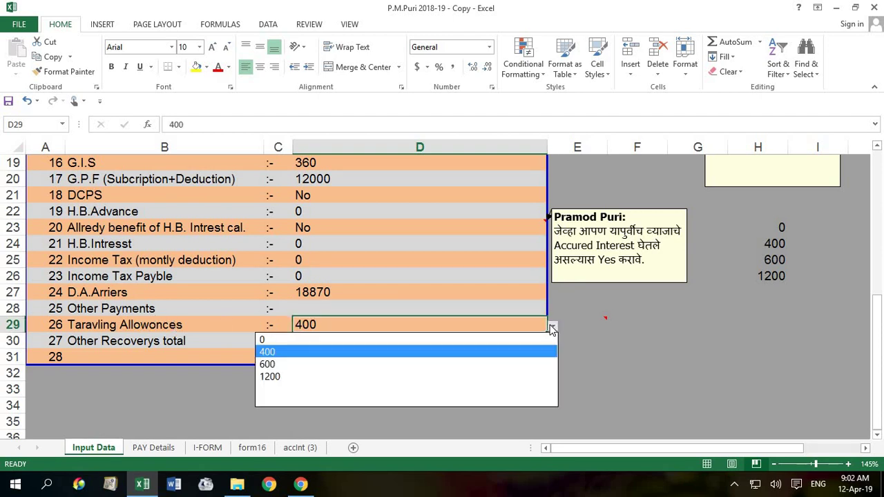
pyautogui.click(552, 327)
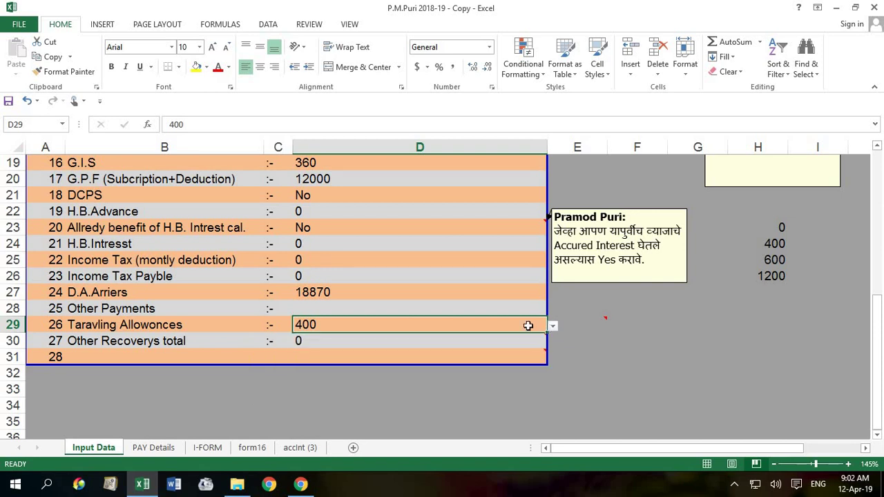
pyautogui.click(785, 279)
pyautogui.click(781, 294)
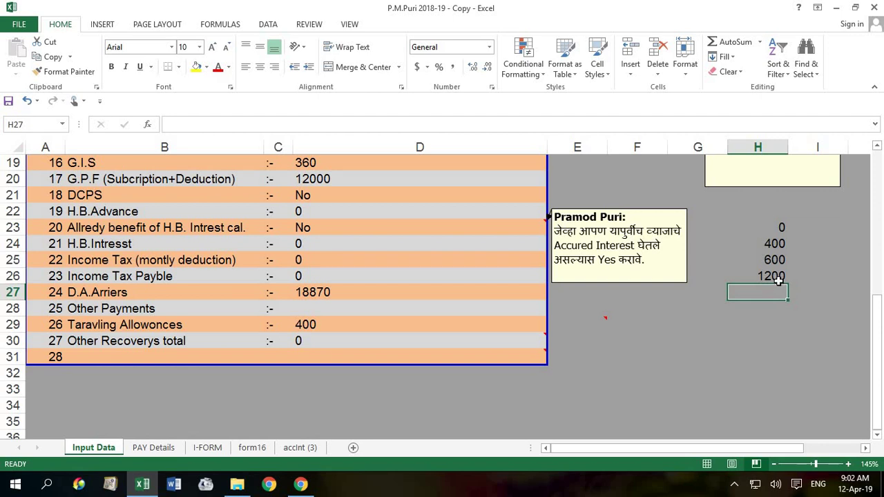
pyautogui.click(782, 277)
pyautogui.click(779, 294)
# - Check the Other Recoverys total entry and look back over the completed Input Data rows
pyautogui.click(356, 342)
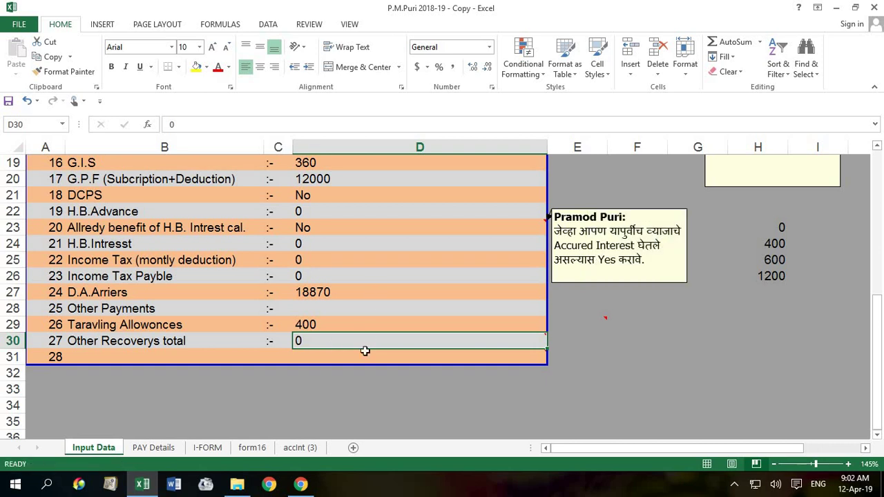
pyautogui.click(331, 382)
pyautogui.scroll(6, 322, 357)
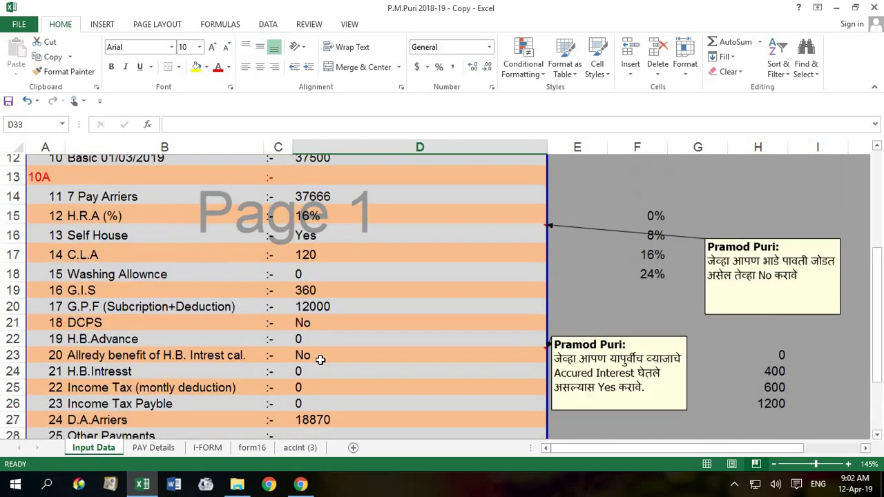
pyautogui.scroll(-1, 223, 428)
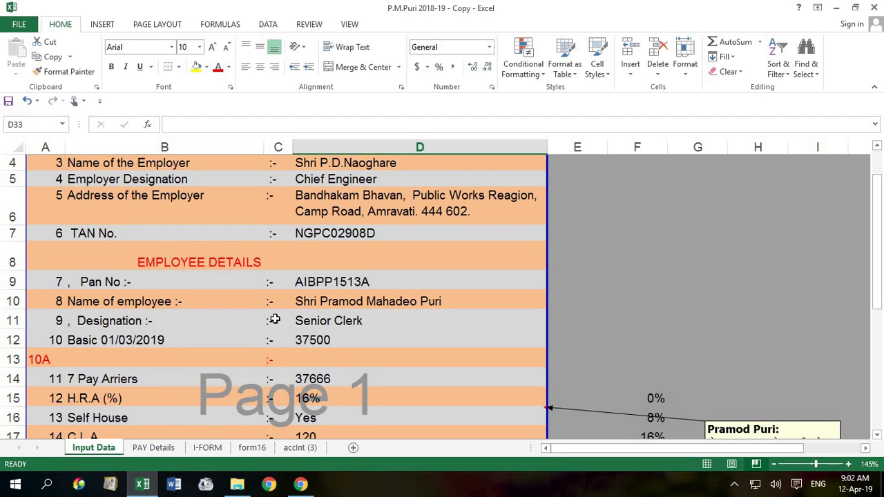
pyautogui.scroll(-5, 223, 436)
# - Open the PAY Details sheet and view its column headings enlarged, starting from the MONTH column
pyautogui.click(152, 448)
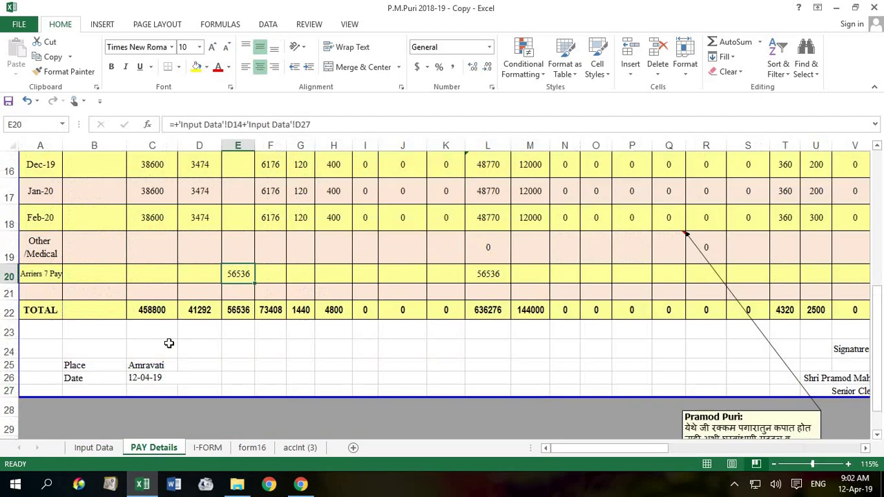
pyautogui.scroll(5, 178, 317)
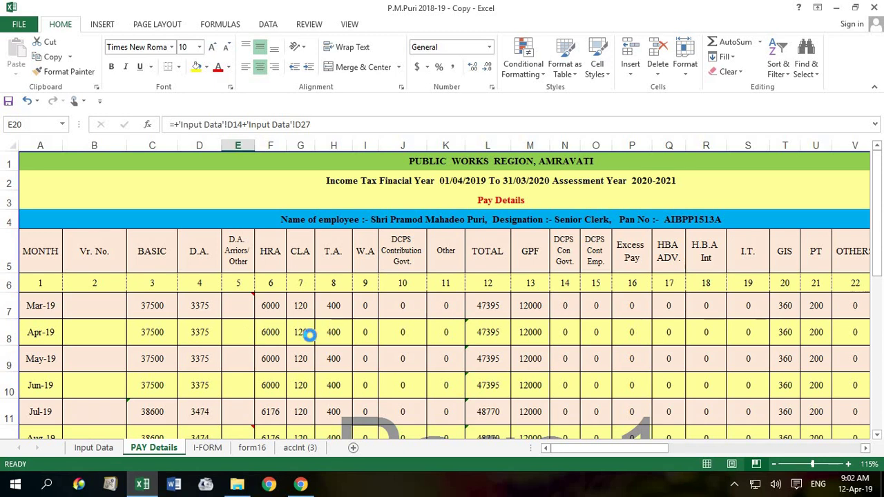
pyautogui.scroll(3, 308, 334)
pyautogui.scroll(1, 311, 335)
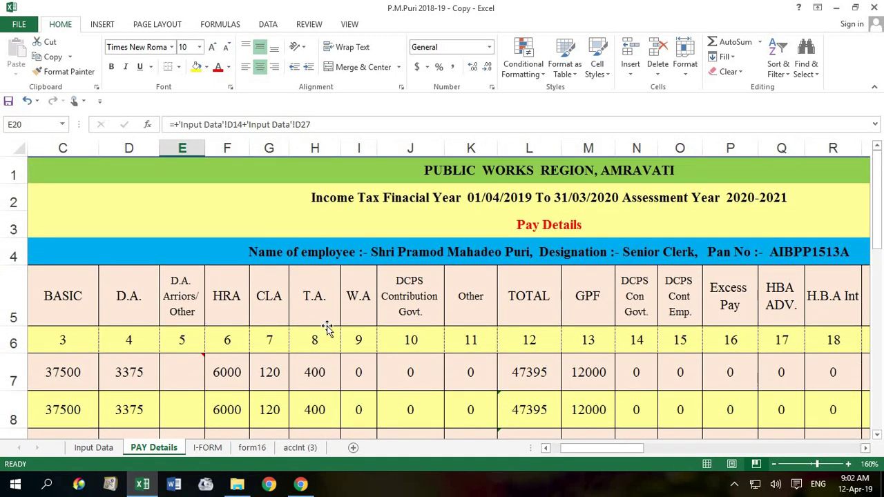
pyautogui.click(327, 324)
pyautogui.press('Left')
pyautogui.press('Left')
pyautogui.press('Left')
pyautogui.press('Left')
pyautogui.press('Left')
pyautogui.press('Left')
pyautogui.press('Left')
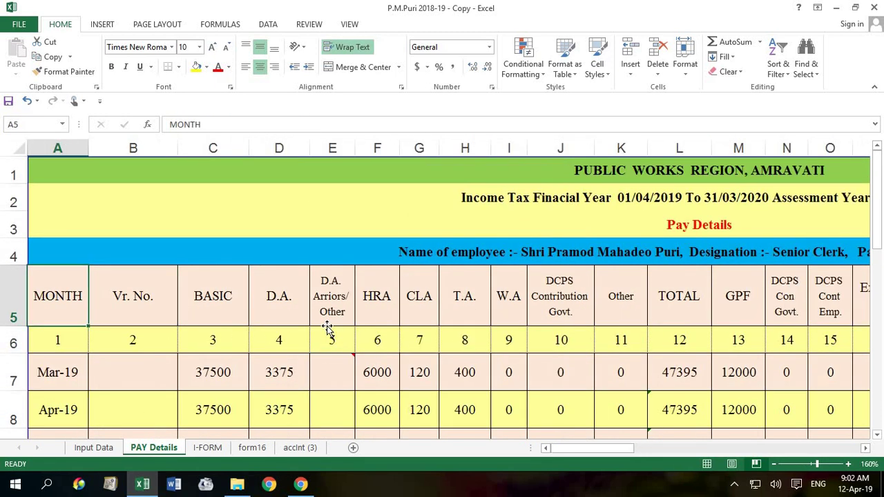
pyautogui.scroll(-1, 320, 328)
# - Go through the Mar-19 row cell by cell, from Vr. No. across all the pay and deduction columns
pyautogui.click(141, 298)
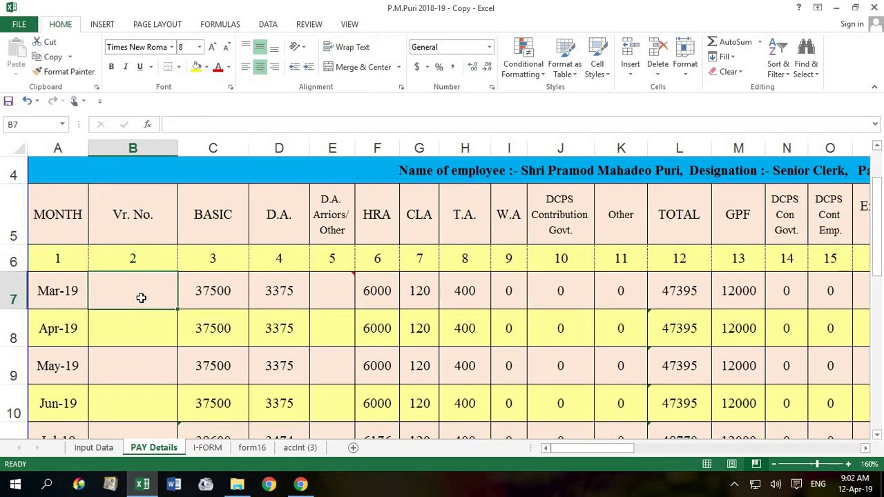
pyautogui.press('Right')
pyautogui.press('Right')
pyautogui.press('Right')
pyautogui.press('Right')
pyautogui.press('Right')
pyautogui.press('Right')
pyautogui.press('Right')
pyautogui.press('Right')
pyautogui.press('Right')
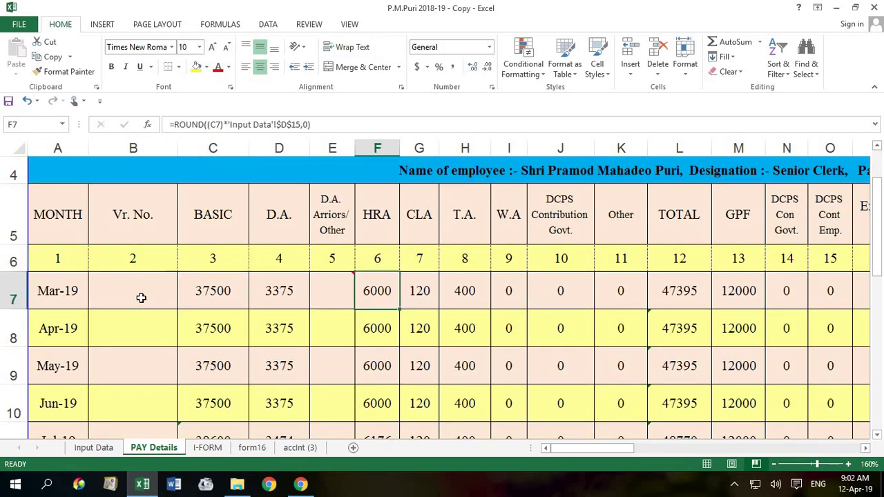
pyautogui.press('Right')
pyautogui.press('Right')
pyautogui.press('Right')
pyautogui.press('Right')
pyautogui.press('Right')
pyautogui.press('Right')
pyautogui.press('Right')
pyautogui.press('Right')
pyautogui.press('Right')
pyautogui.press('Right')
pyautogui.press('Right')
pyautogui.press('Right')
pyautogui.press('Right')
pyautogui.press('Right')
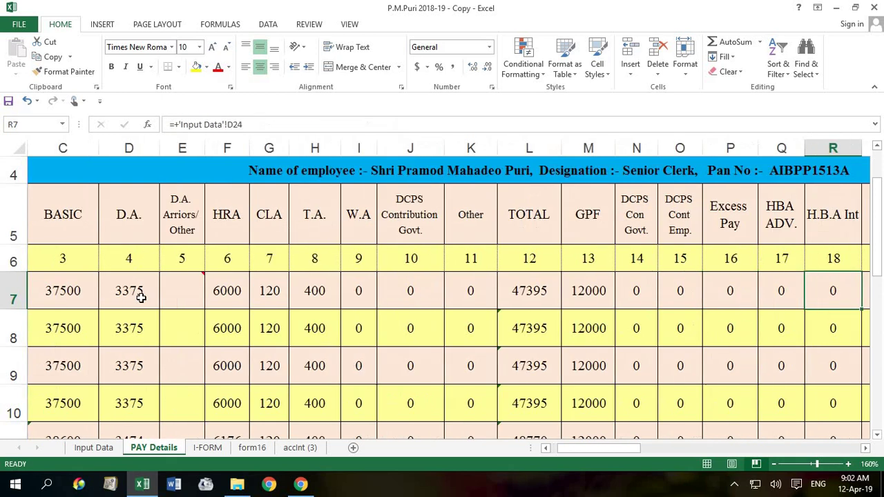
# - Examine the Other /Medical row, from its label and the D.A. Arriors/Other cell through to its TOTAL cell
pyautogui.scroll(-4, 451, 358)
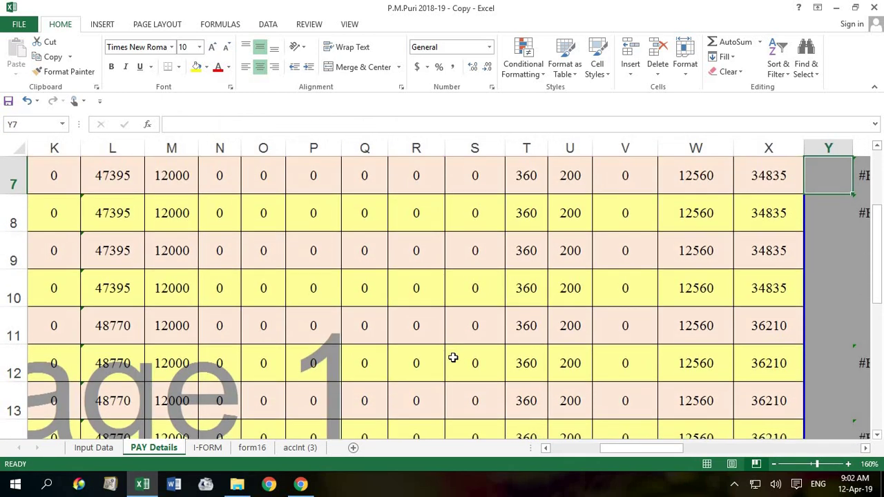
pyautogui.click(468, 292)
pyautogui.press('Left')
pyautogui.press('Left')
pyautogui.press('Left')
pyautogui.press('Left')
pyautogui.press('Left')
pyautogui.press('Left')
pyautogui.press('Left')
pyautogui.press('Left')
pyautogui.press('Left')
pyautogui.press('Left')
pyautogui.press('Left')
pyautogui.press('Left')
pyautogui.press('Left')
pyautogui.press('Left')
pyautogui.press('Left')
pyautogui.press('Left')
pyautogui.press('Left')
pyautogui.press('Left')
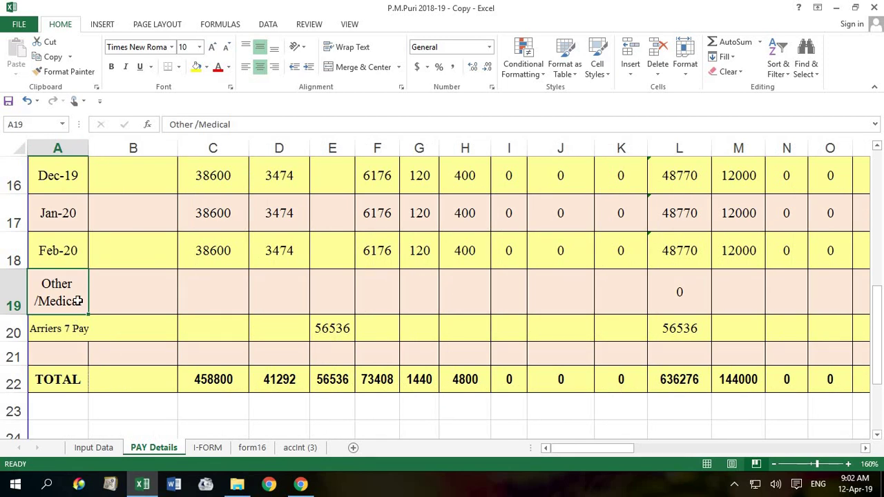
pyautogui.click(347, 297)
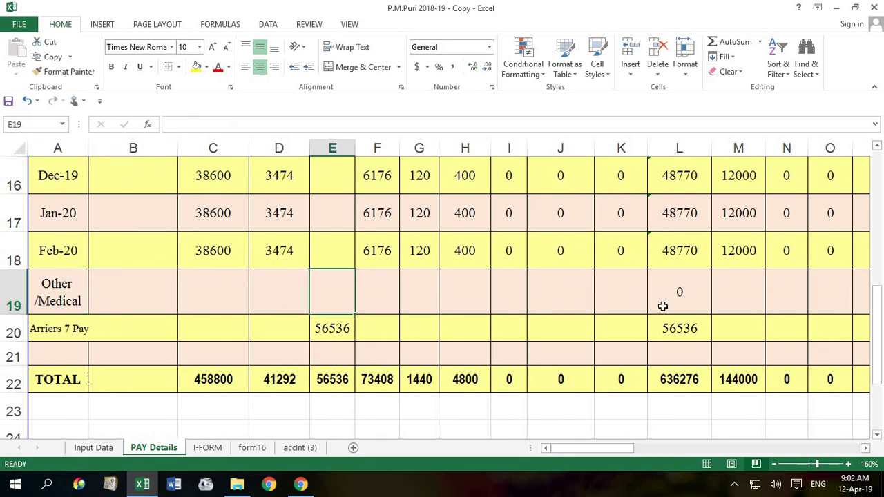
pyautogui.click(599, 303)
pyautogui.click(677, 295)
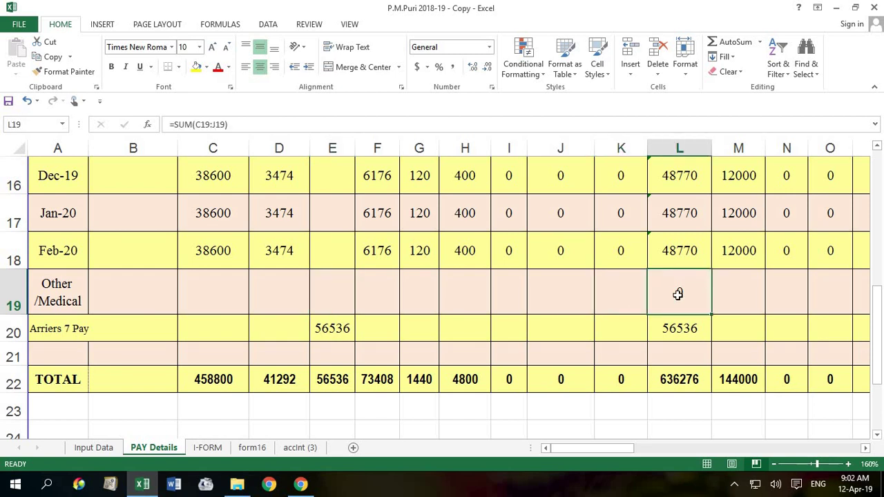
# - Go through the Other /Medical row cell by cell from column I across the deduction columns to column V
pyautogui.click(509, 294)
pyautogui.press('Right')
pyautogui.press('Right')
pyautogui.press('Right')
pyautogui.press('Right')
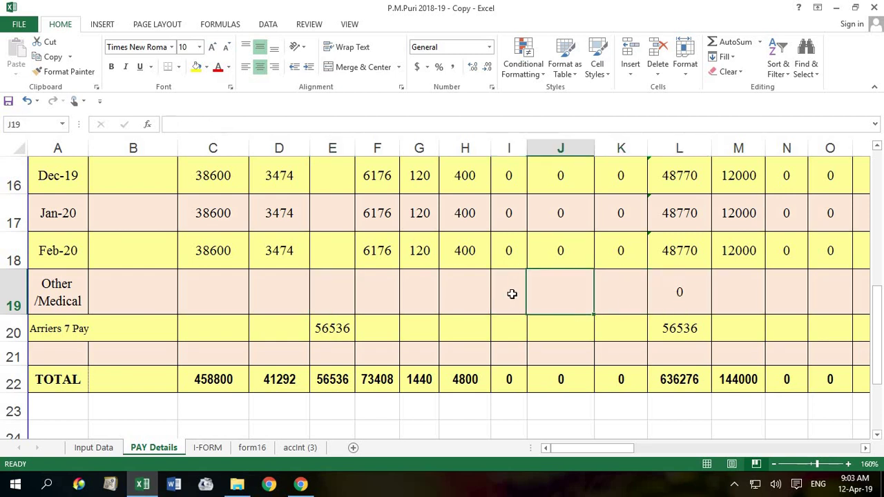
pyautogui.press('Right')
pyautogui.press('Right')
pyautogui.press('Right')
pyautogui.press('Right')
pyautogui.press('Right')
pyautogui.press('Right')
pyautogui.press('Right')
pyautogui.press('Right')
pyautogui.press('Right')
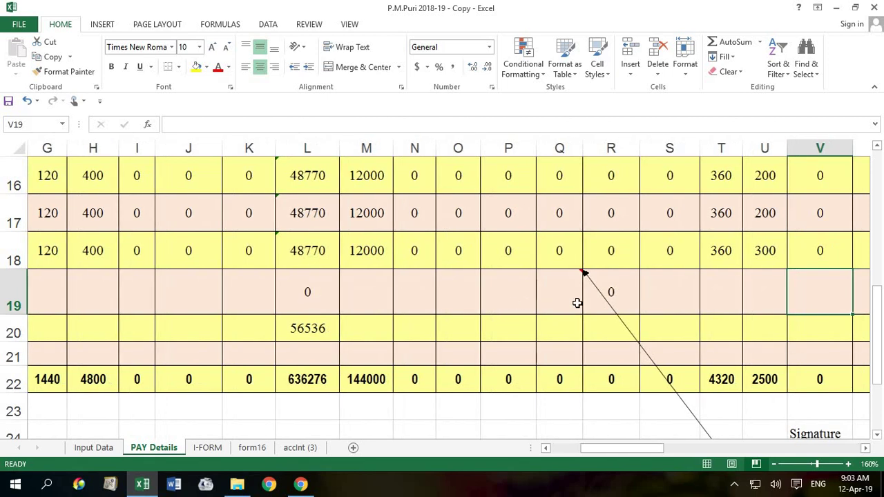
# - Examine the commented column Q cell and the adjacent column R cell in the Other /Medical row
pyautogui.scroll(1, 582, 304)
pyautogui.scroll(5, 582, 304)
pyautogui.scroll(-5, 574, 307)
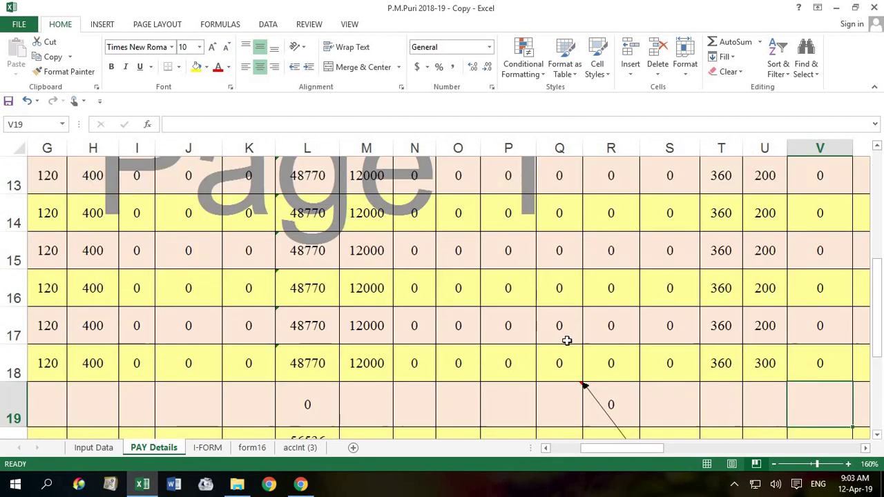
pyautogui.click(572, 305)
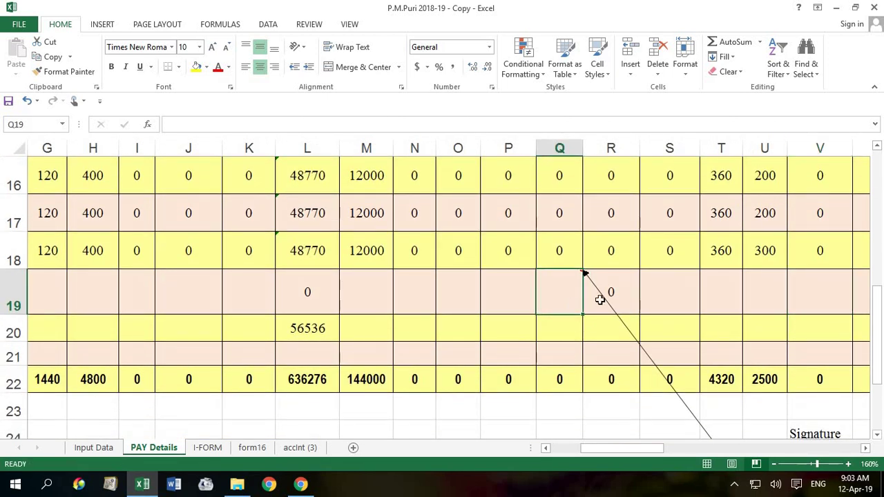
pyautogui.click(600, 300)
pyautogui.click(569, 307)
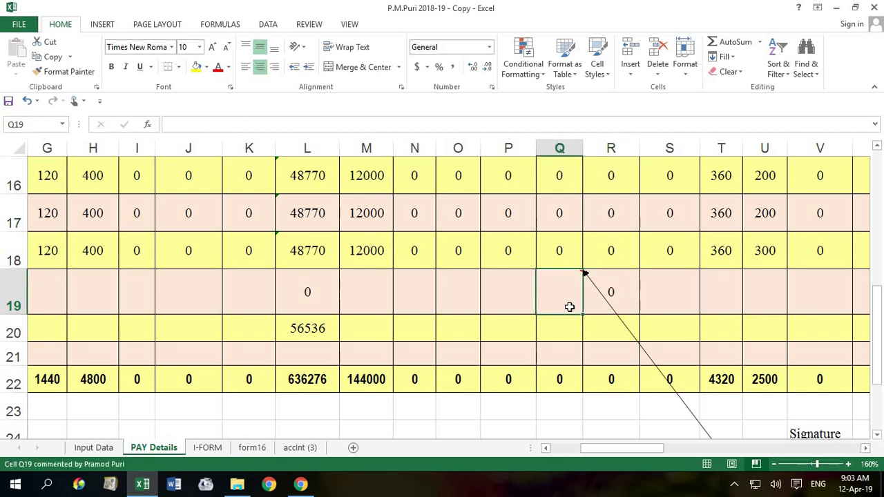
pyautogui.click(600, 300)
pyautogui.click(569, 300)
pyautogui.click(613, 293)
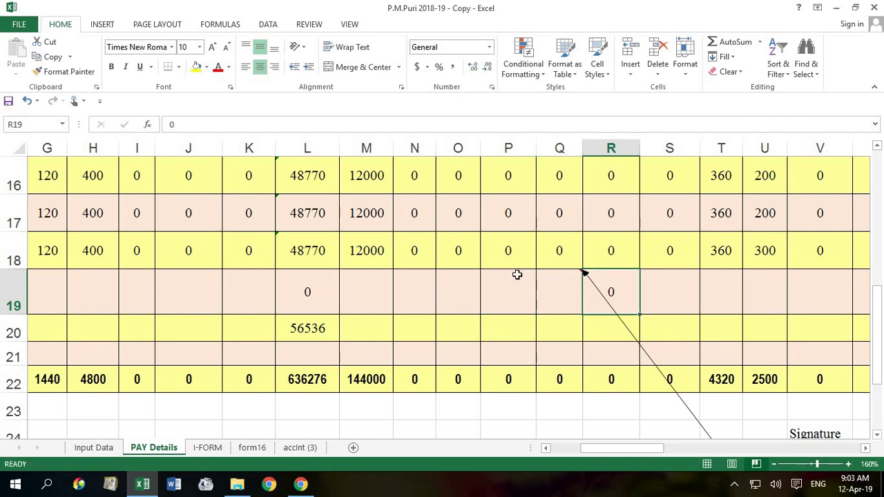
# - Look back along the TOTAL row from column P to the first column of the PAY Details sheet
pyautogui.click(493, 414)
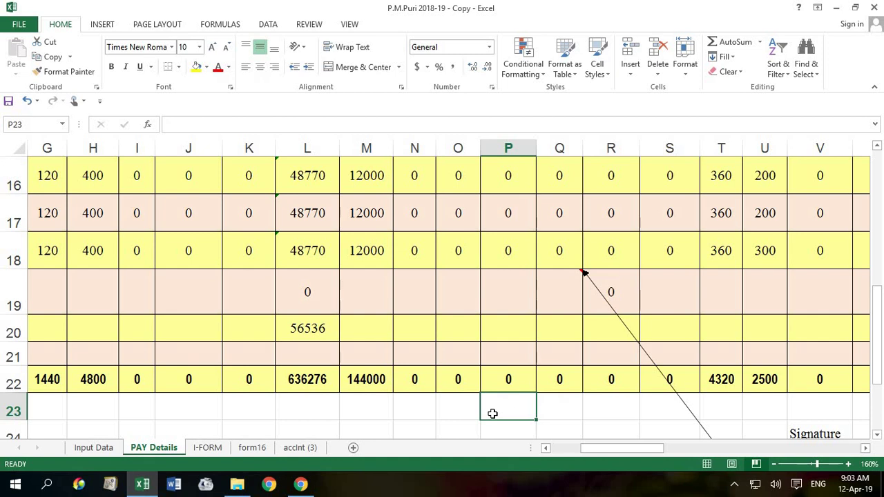
pyautogui.press('Left')
pyautogui.press('Left')
pyautogui.press('Left')
pyautogui.press('Left')
pyautogui.press('Left')
pyautogui.press('Left')
pyautogui.press('Left')
pyautogui.press('Left')
pyautogui.press('Left')
pyautogui.press('Left')
pyautogui.press('Left')
pyautogui.press('Left')
pyautogui.press('Left')
pyautogui.press('Left')
pyautogui.press('Left')
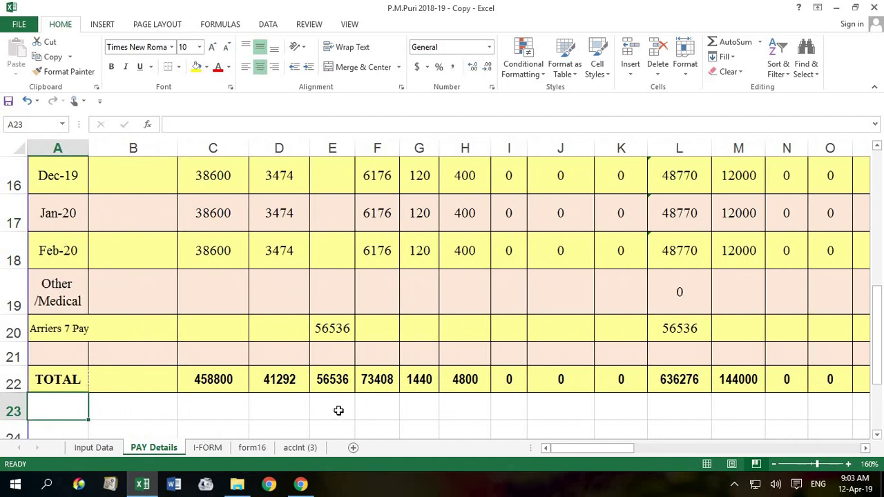
pyautogui.click(339, 411)
# - Check the TOTAL row from its column L gross total across the deductions to the totals in columns W and X
pyautogui.click(674, 387)
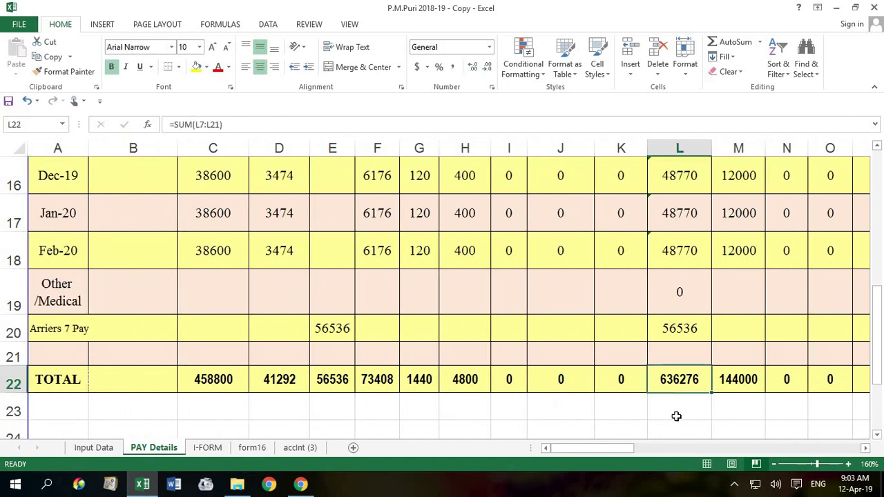
pyautogui.press('Right')
pyautogui.press('Right')
pyautogui.press('Right')
pyautogui.press('Right')
pyautogui.press('Right')
pyautogui.press('Right')
pyautogui.press('Right')
pyautogui.press('Right')
pyautogui.press('Right')
pyautogui.press('Right')
pyautogui.press('Right')
pyautogui.press('Right')
pyautogui.press('Right')
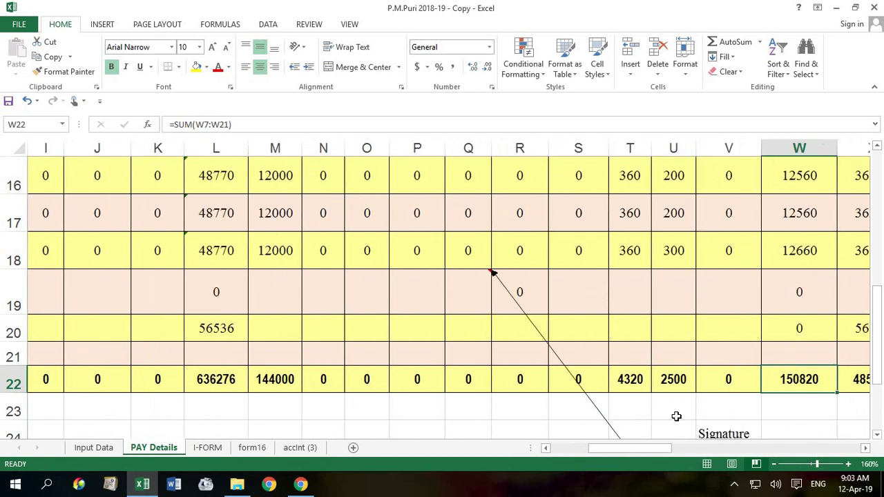
pyautogui.press('Right')
pyautogui.press('Left')
pyautogui.press('Left')
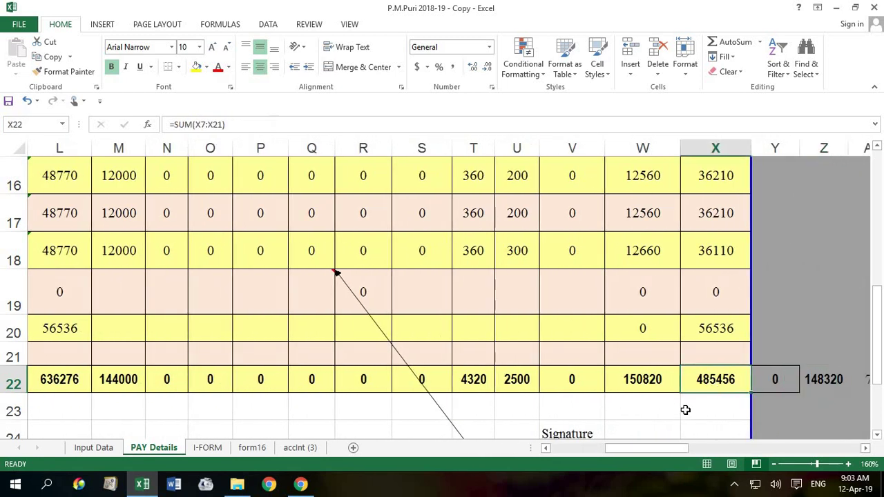
pyautogui.click(649, 389)
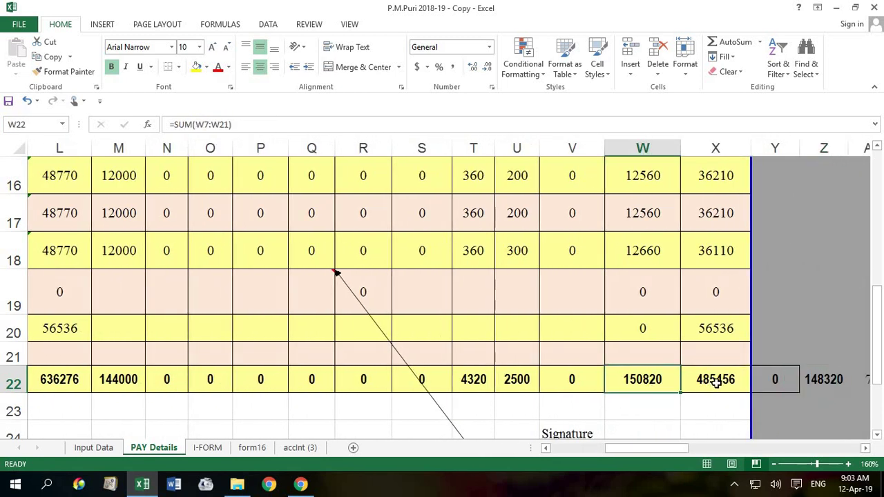
pyautogui.click(714, 379)
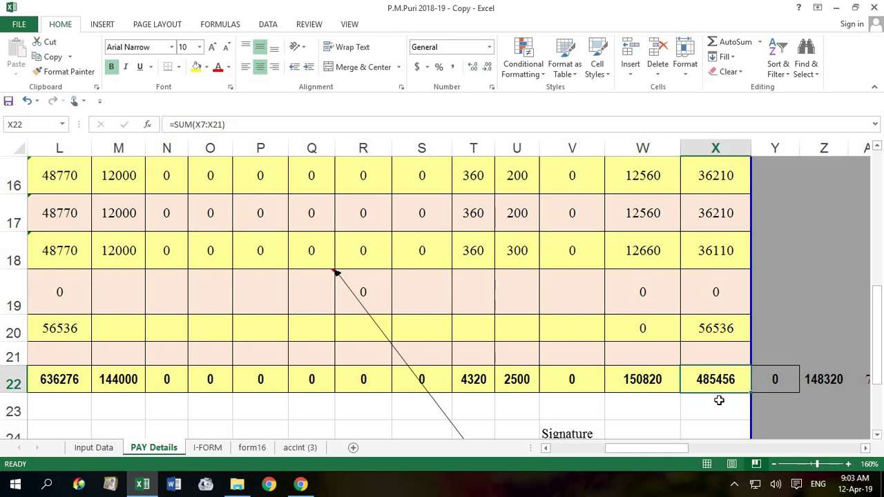
pyautogui.click(719, 400)
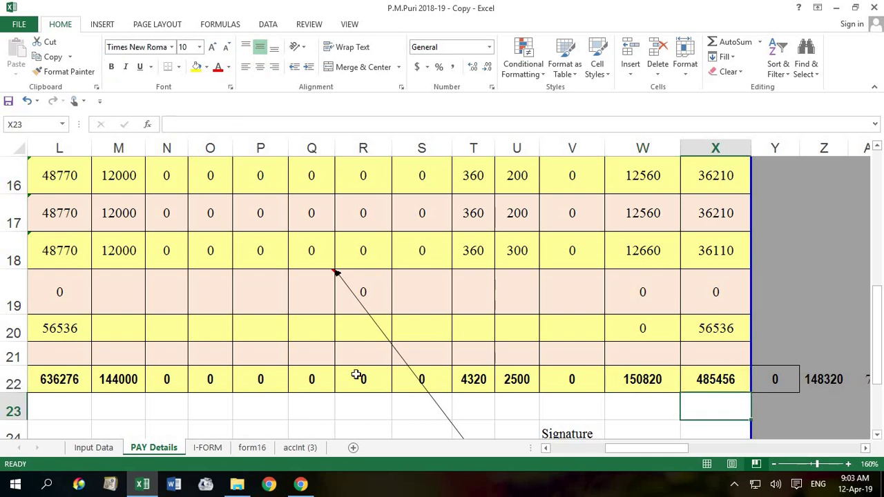
# - Open the I-FORM sheet and review its SALARY section through to the TOTAL I formula
pyautogui.click(207, 448)
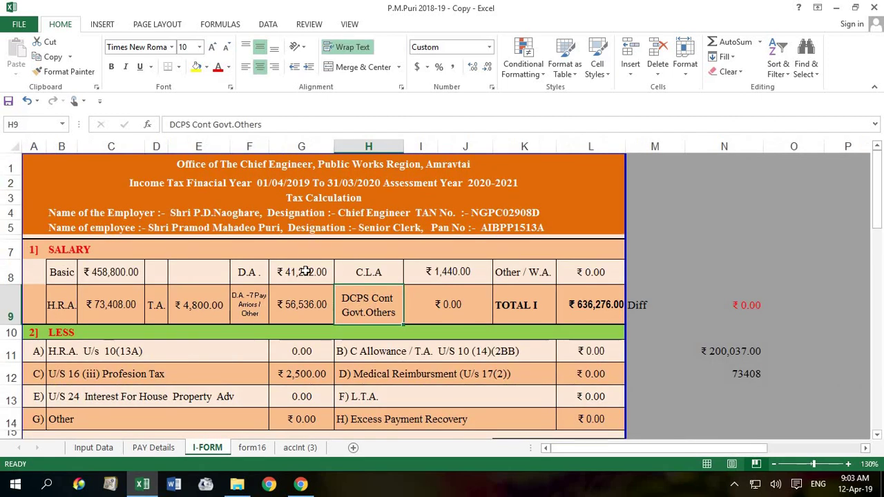
pyautogui.scroll(-1, 164, 294)
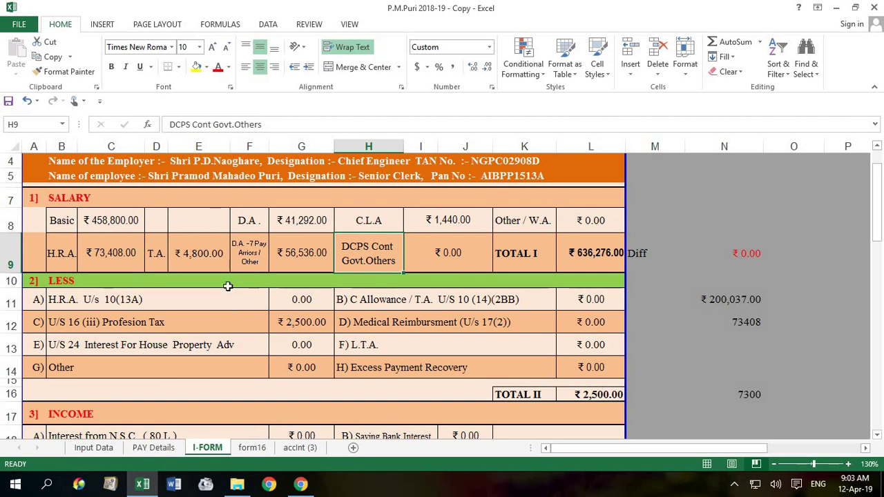
pyautogui.click(589, 255)
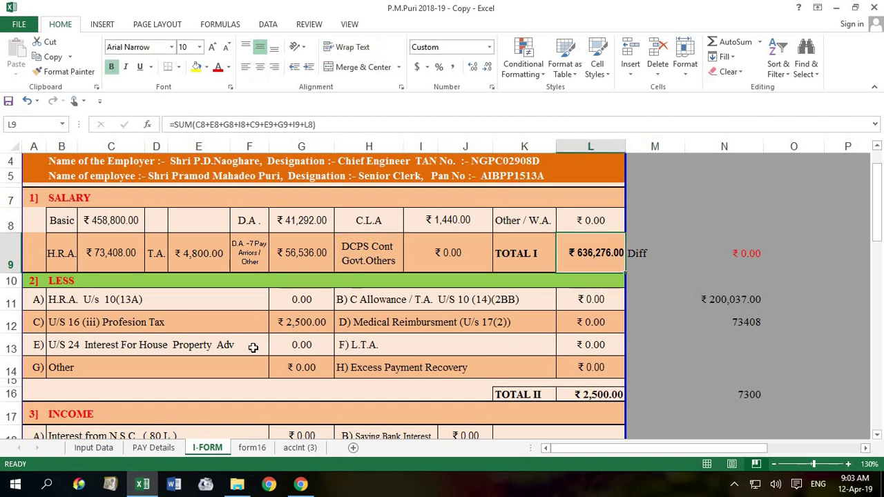
# - Check the Profesion Tax and TOTAL II cells in the LESS section and the GROSS INCOME in multiple of 10
pyautogui.scroll(-1, 252, 349)
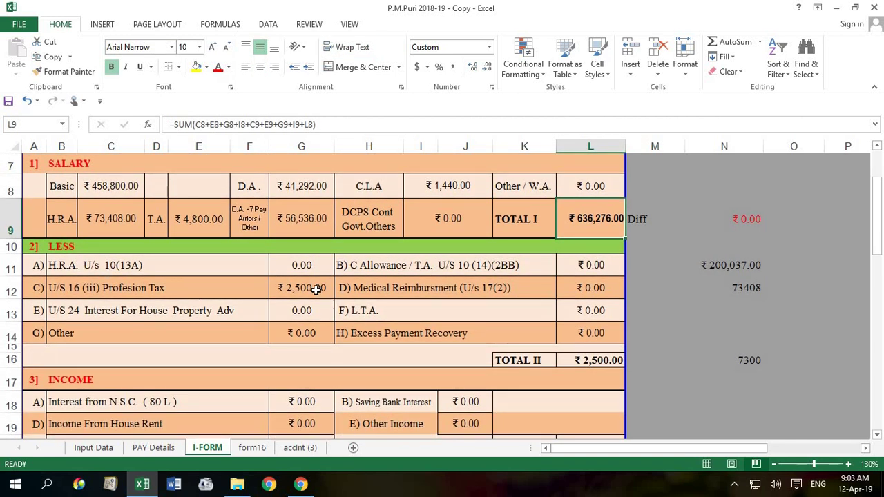
pyautogui.click(315, 289)
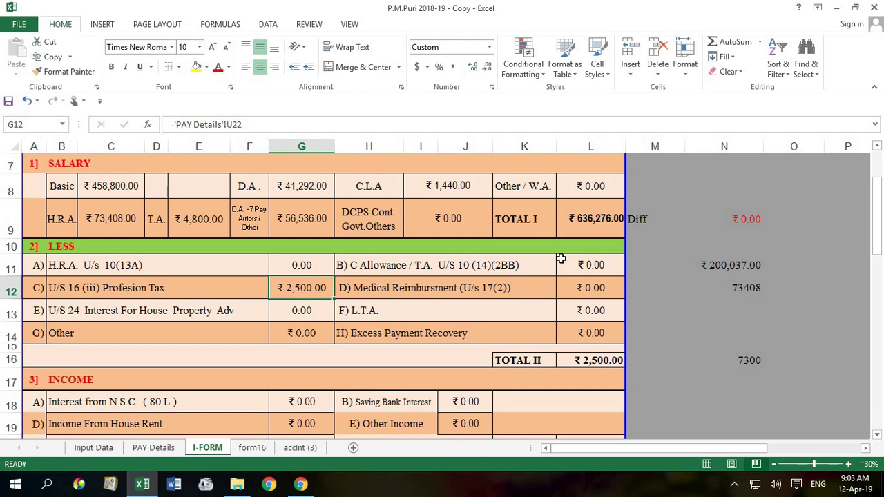
pyautogui.click(601, 365)
pyautogui.scroll(-1, 601, 365)
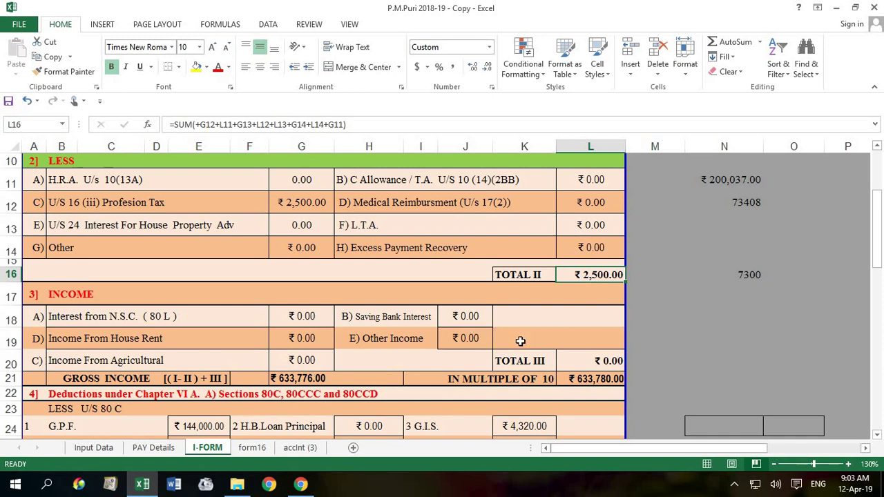
pyautogui.click(607, 382)
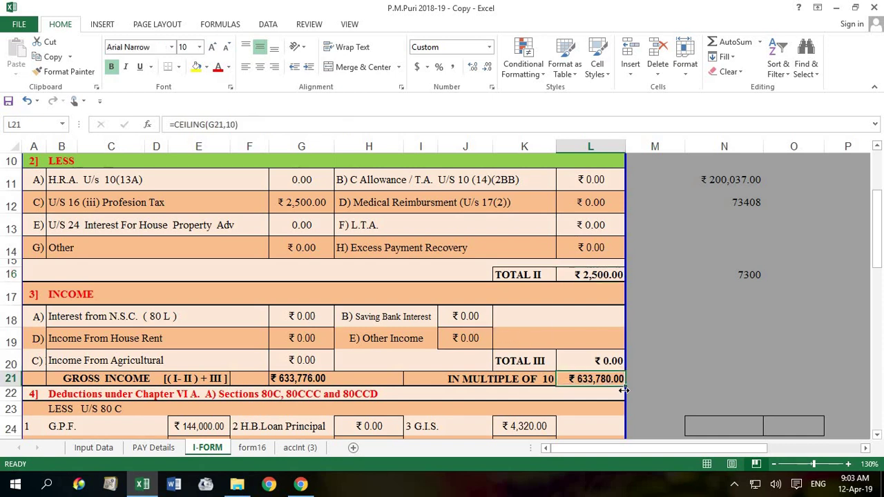
# - Examine the Chapter VI A deductions heading and its G.P.F., PLI, P.P.F and SBI Life cells
pyautogui.scroll(-2, 623, 390)
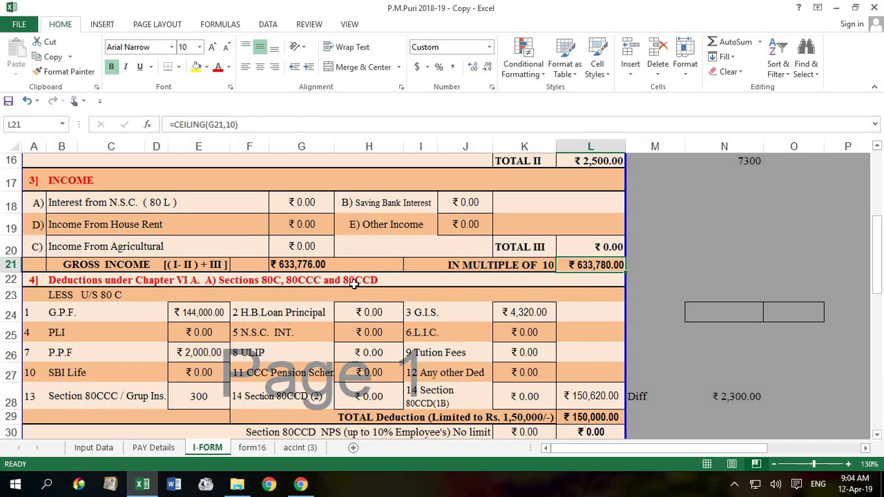
pyautogui.click(318, 280)
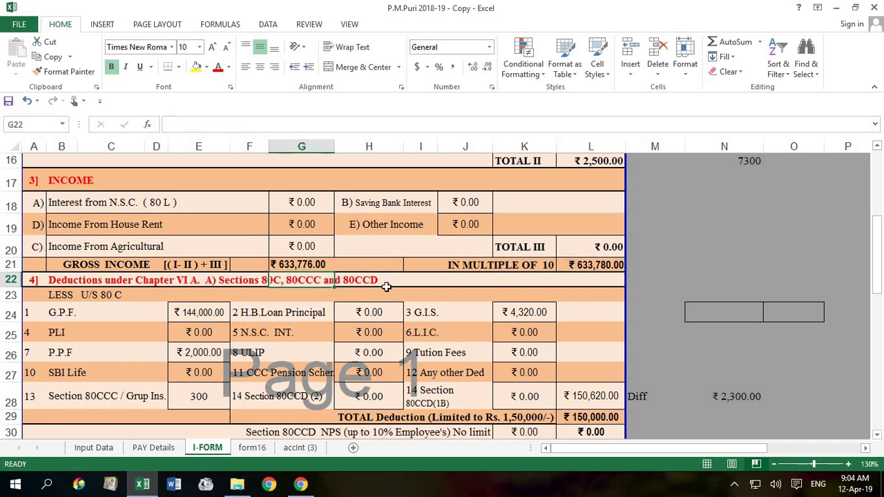
pyautogui.click(204, 313)
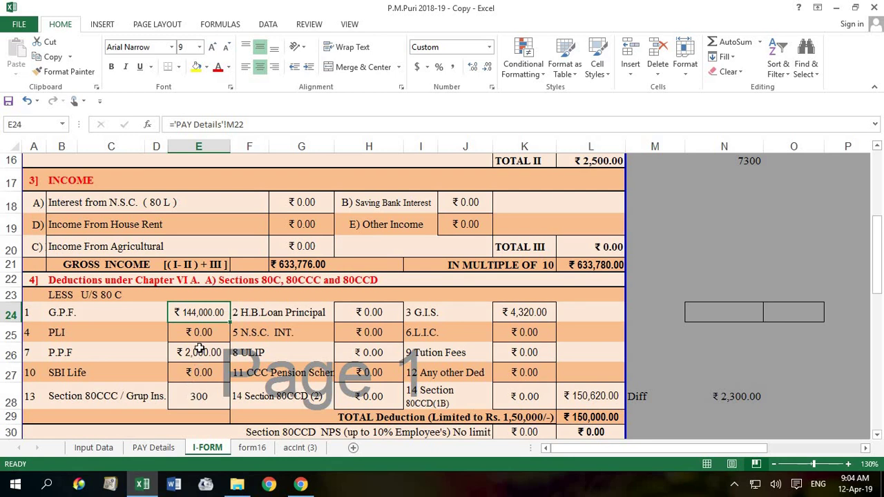
pyautogui.click(209, 338)
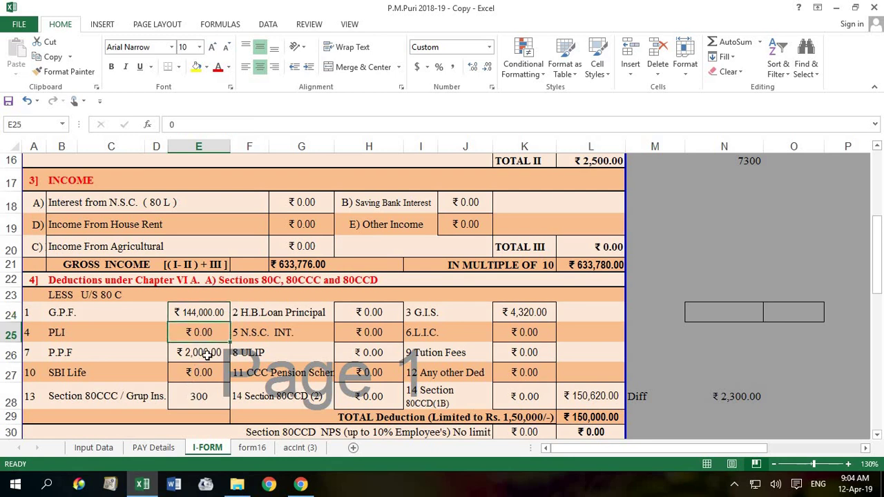
pyautogui.click(210, 350)
pyautogui.press('Down')
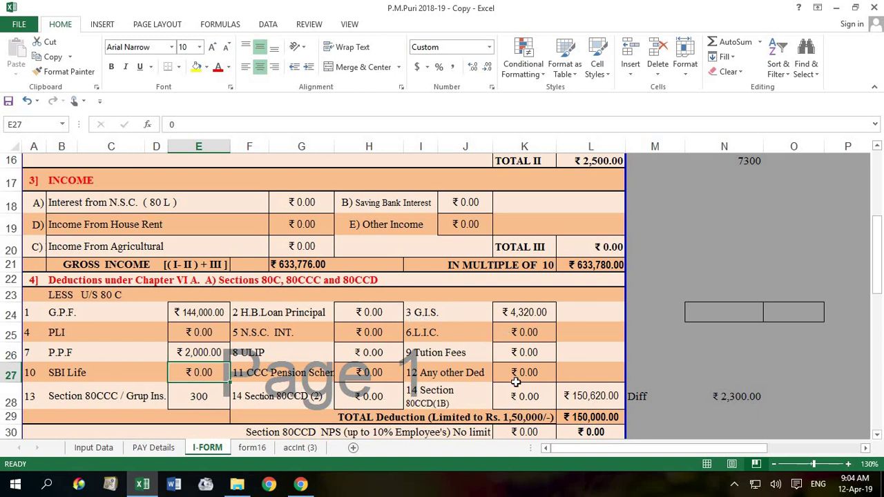
# - Compare the summed 80C deductions with the rounded gross income and the TOTAL Deduction cell limited to Rs. 1,50,000
pyautogui.scroll(-1, 515, 382)
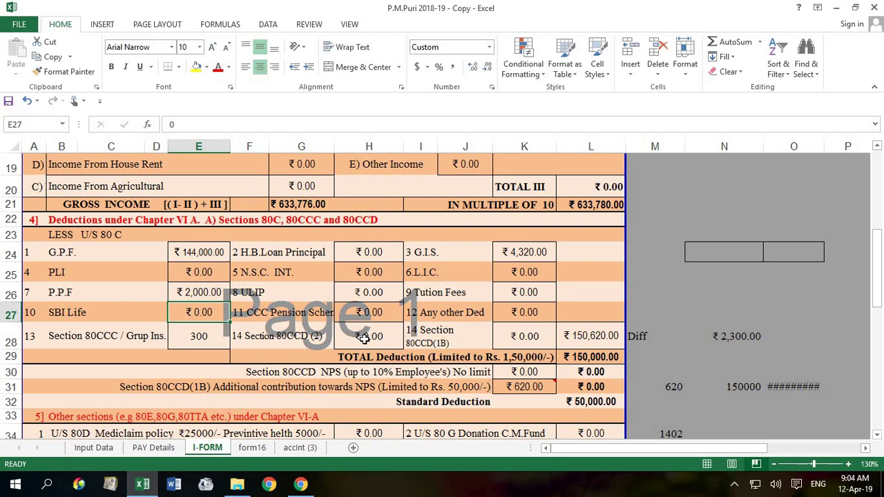
pyautogui.click(581, 336)
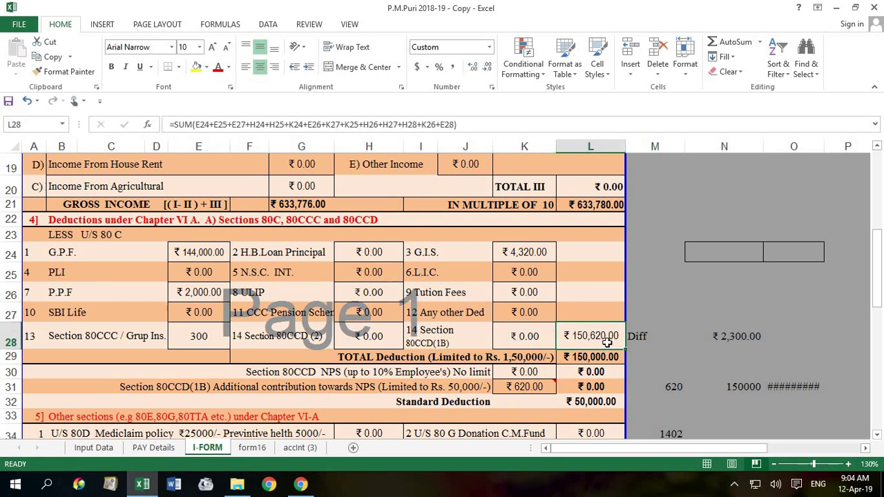
pyautogui.click(609, 202)
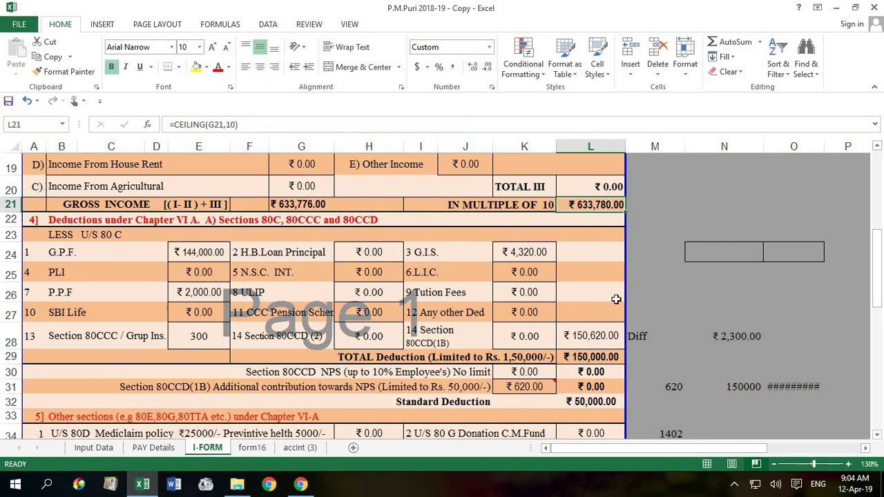
pyautogui.click(582, 360)
# - Check the Standard Deduction cell together with the TOTAL Deduction formula above it
pyautogui.scroll(-2, 582, 361)
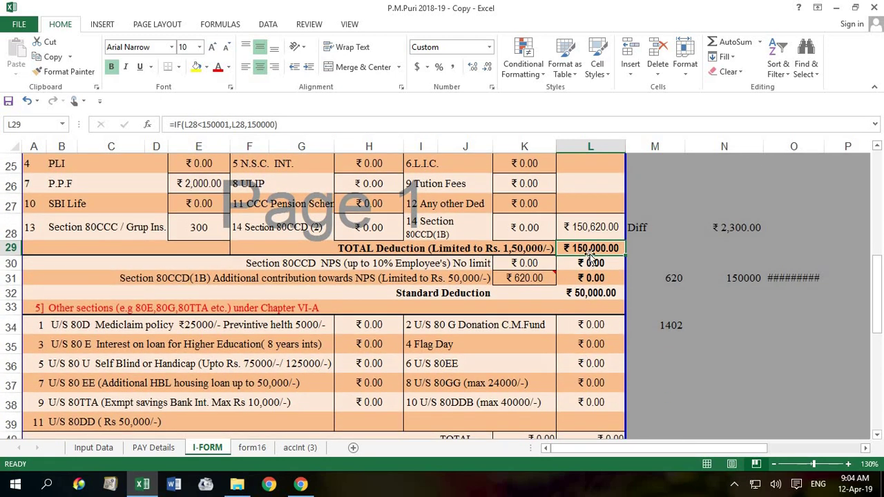
pyautogui.click(599, 295)
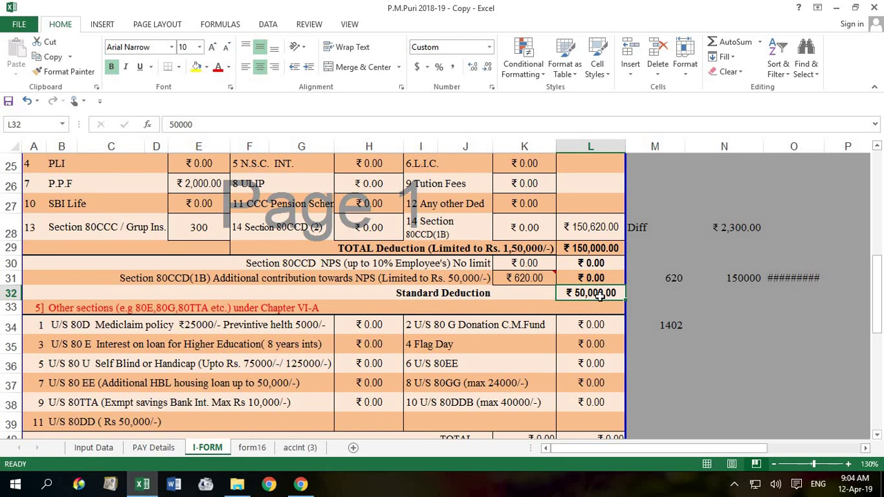
pyautogui.scroll(-1, 599, 295)
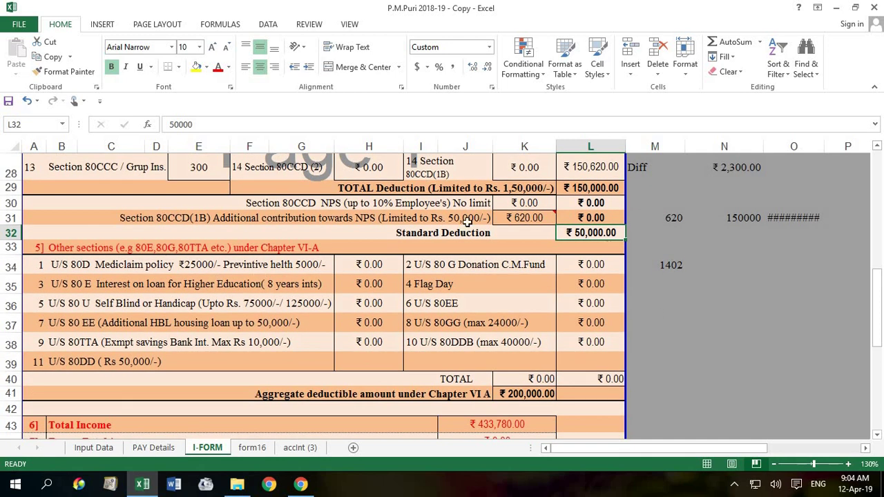
pyautogui.click(601, 188)
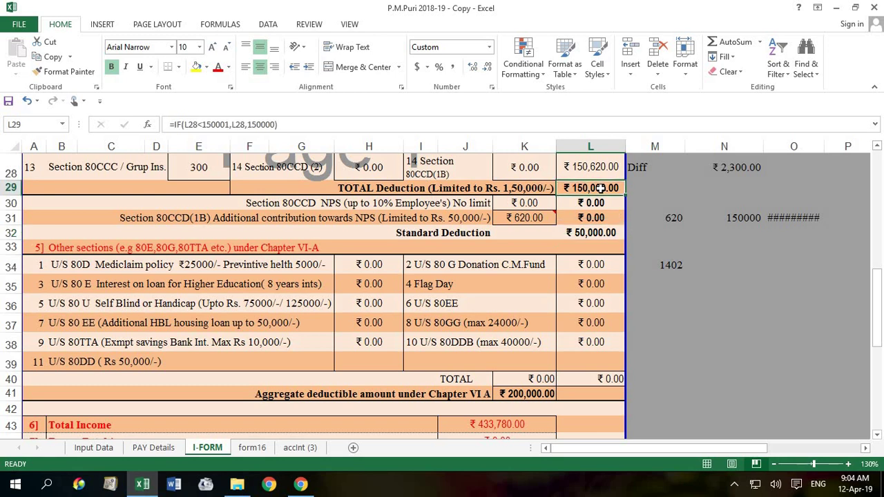
pyautogui.click(598, 234)
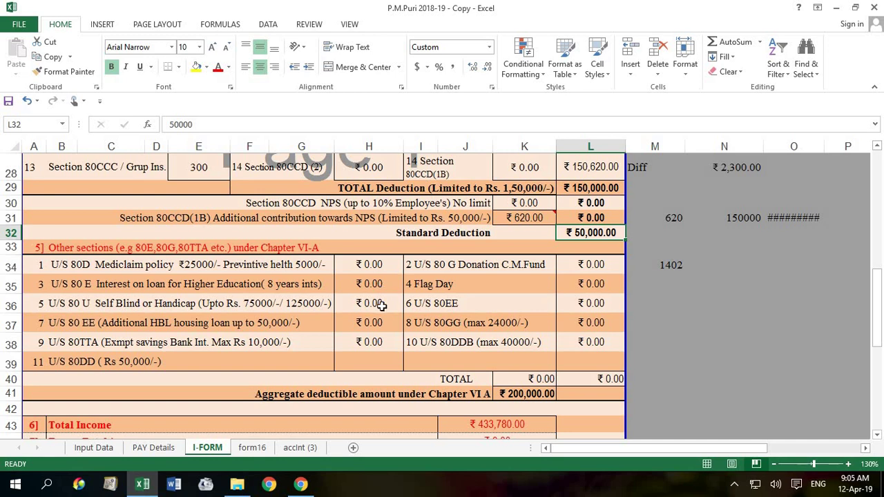
# - Check the U/S 80TTA deduction formula and enter 10000 as the Saving Bank Interest in the INCOME section
pyautogui.click(198, 345)
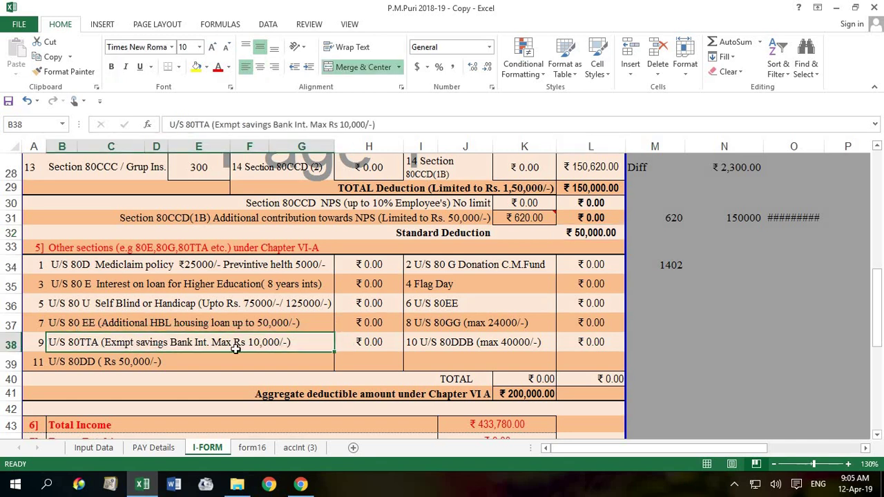
pyautogui.click(378, 343)
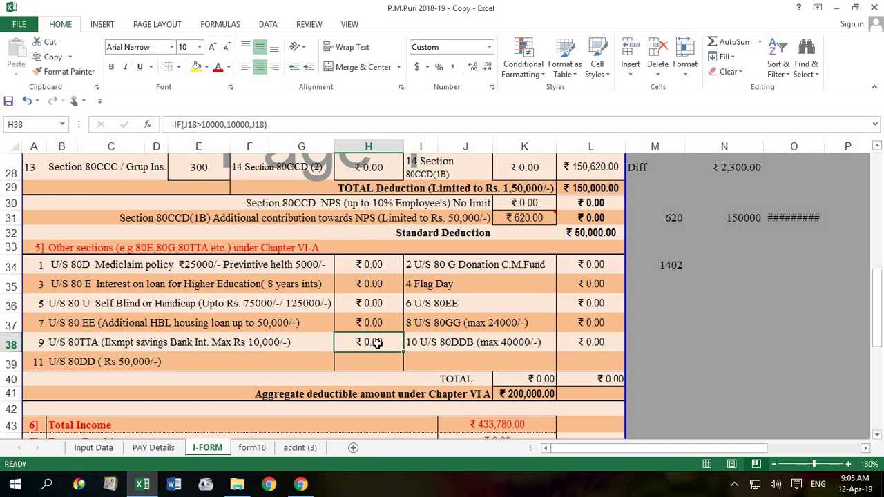
pyautogui.scroll(1, 377, 343)
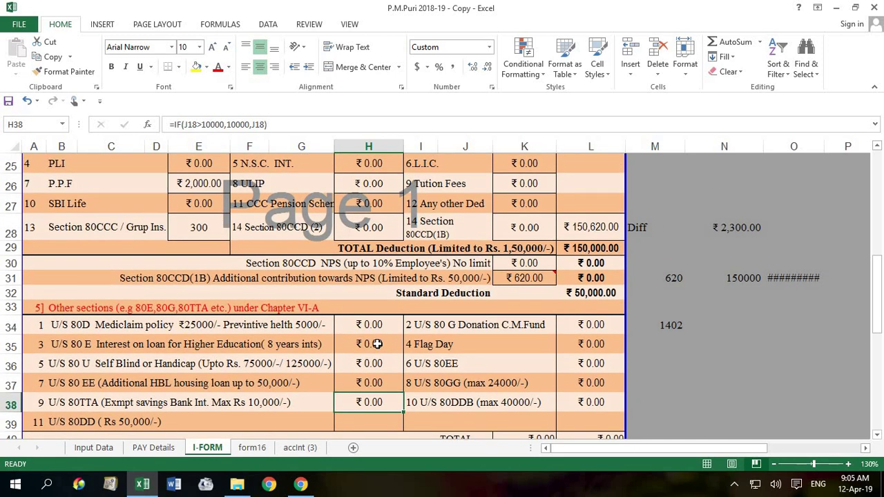
pyautogui.scroll(3, 377, 344)
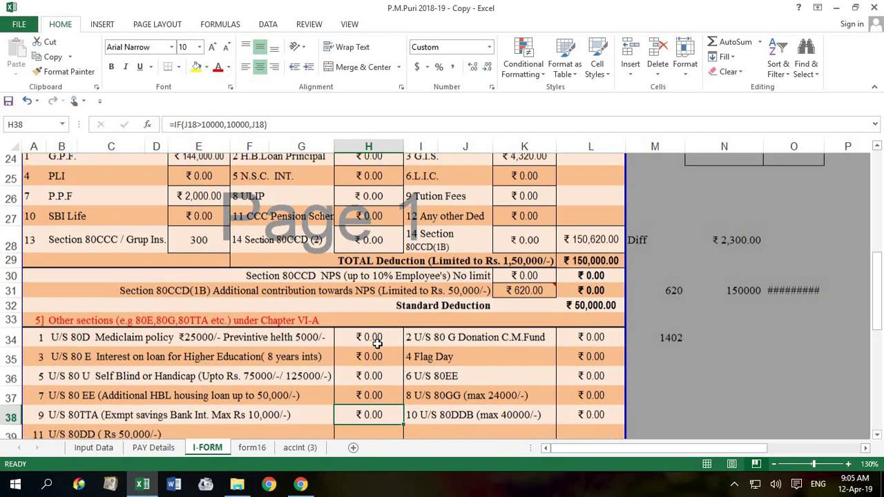
pyautogui.scroll(2, 377, 343)
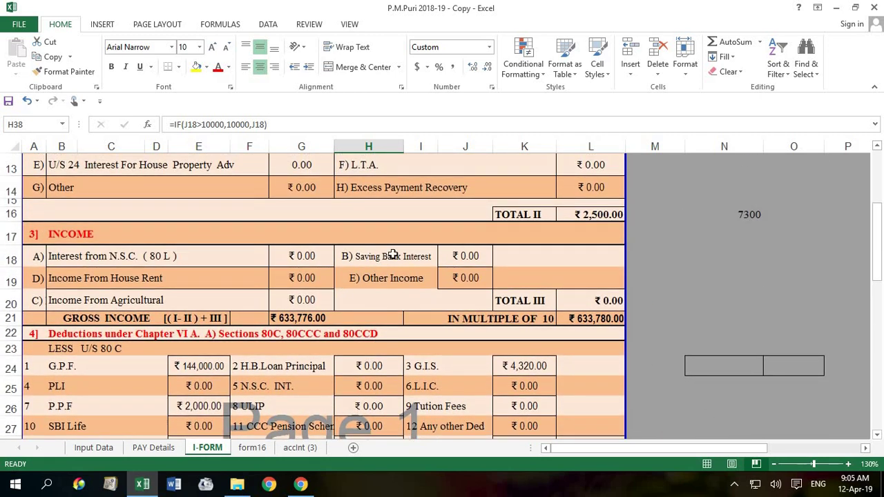
pyautogui.click(417, 256)
pyautogui.click(472, 256)
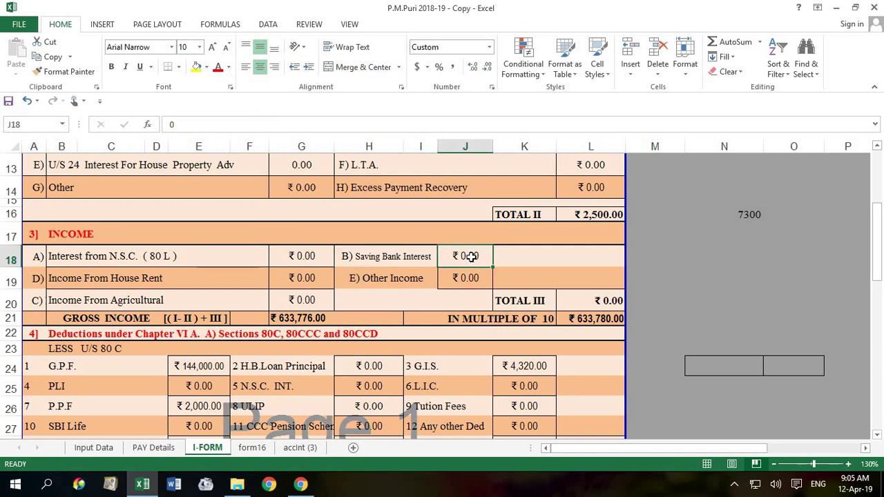
pyautogui.write('10000')
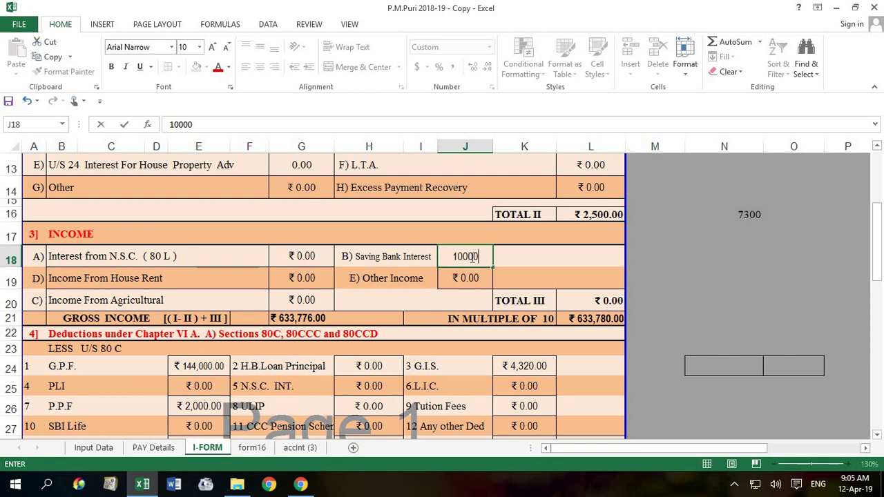
pyautogui.click(511, 257)
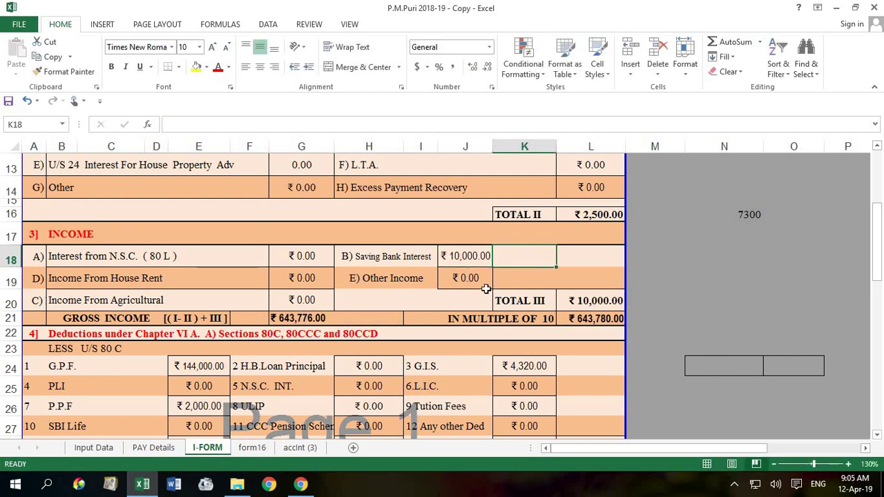
# - Check the U/S 80TTA deduction amount against its Rs 10,000 limit, along with the U/S 80DD cell below it
pyautogui.scroll(-1, 485, 291)
pyautogui.scroll(-4, 485, 290)
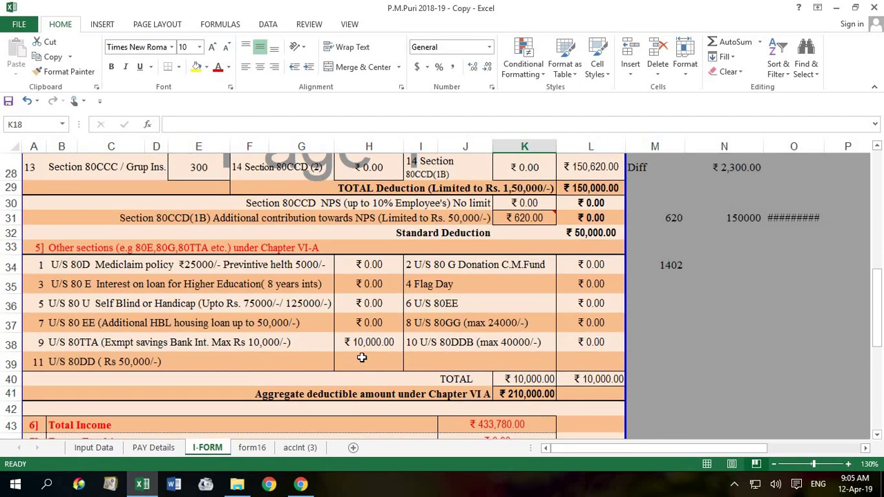
pyautogui.click(374, 341)
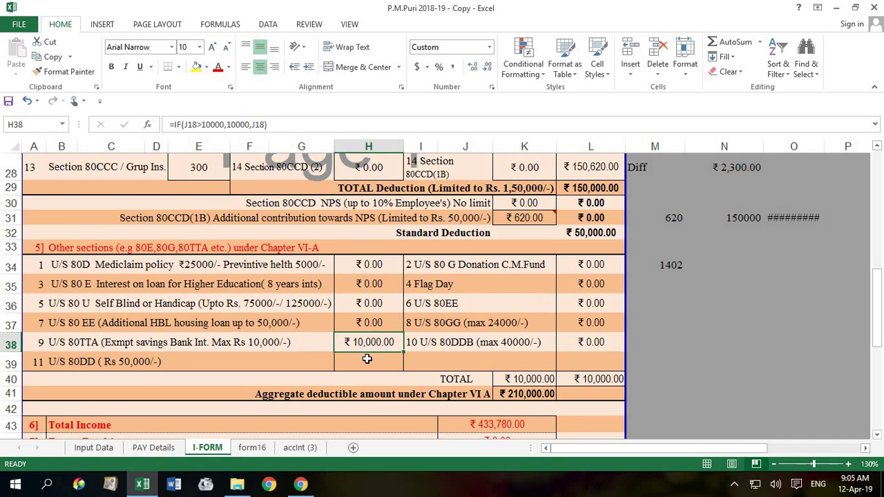
pyautogui.click(366, 358)
pyautogui.click(370, 344)
pyautogui.click(373, 361)
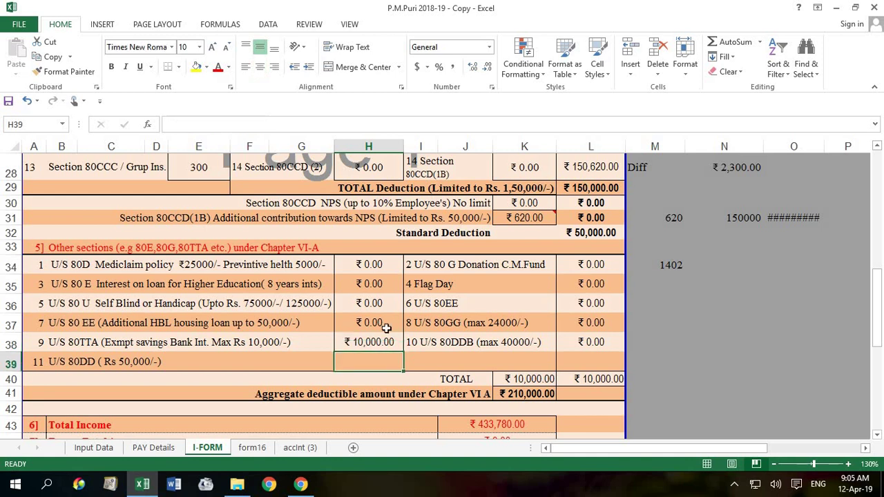
pyautogui.click(389, 342)
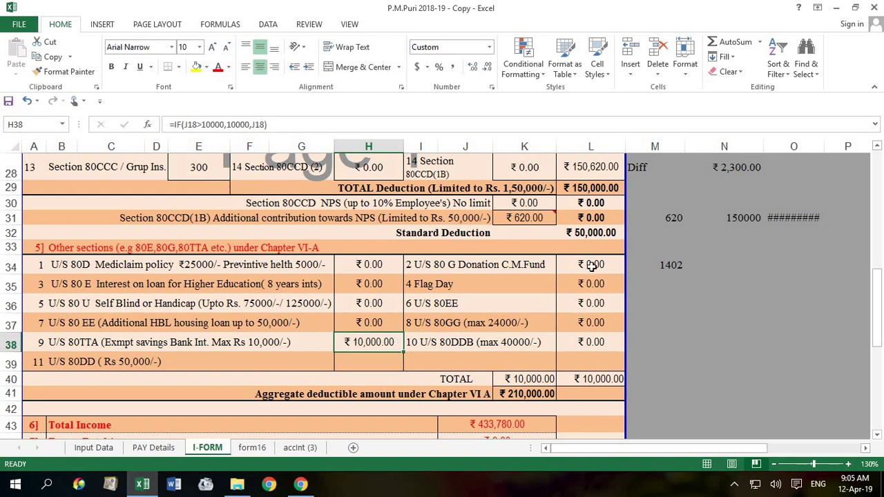
# - Check the TOTAL of the other Chapter VI-A sections and the Total Income formula with the tax rows below it
pyautogui.click(585, 382)
pyautogui.scroll(-2, 585, 380)
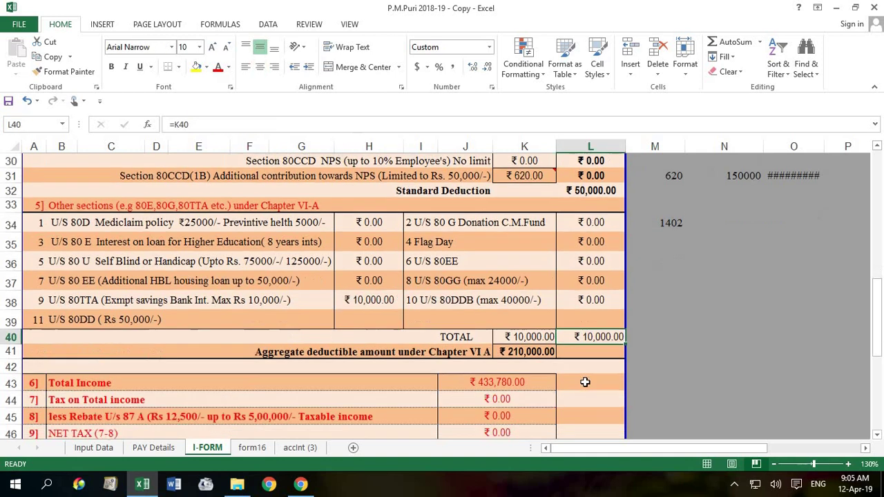
pyautogui.click(509, 319)
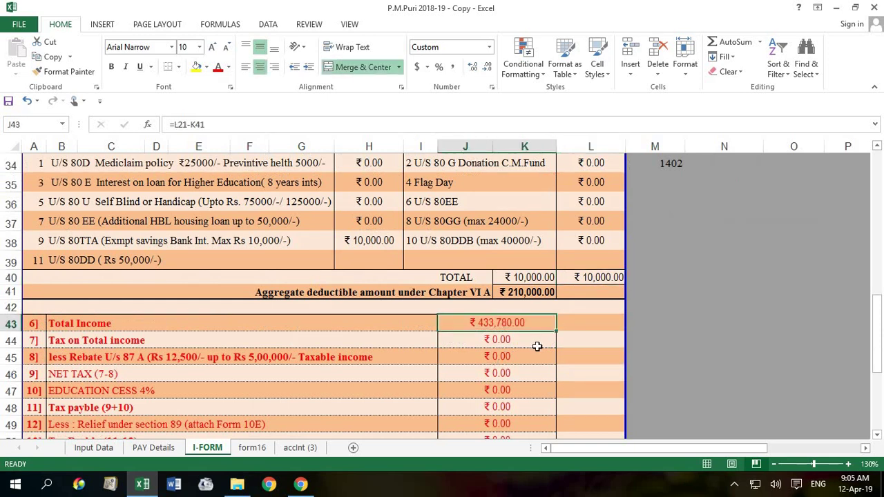
pyautogui.scroll(-2, 529, 318)
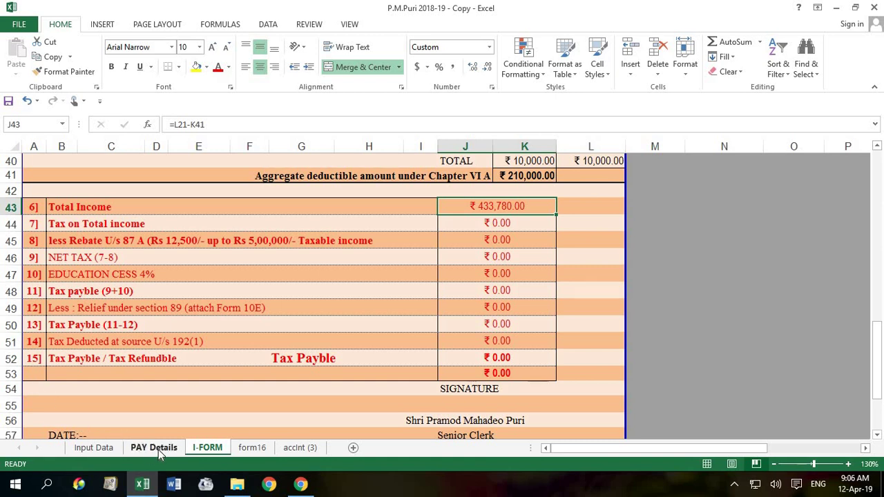
# - Enter 50000 in cell E19 of the Other/Medical row on PAY Details and check the Total Income on I-FORM
pyautogui.click(154, 448)
pyautogui.click(174, 304)
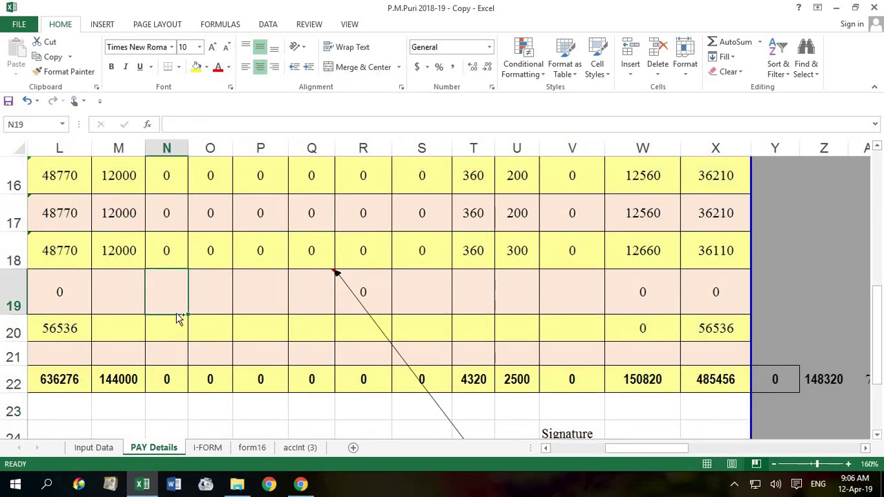
pyautogui.scroll(-2, 176, 309)
pyautogui.click(194, 307)
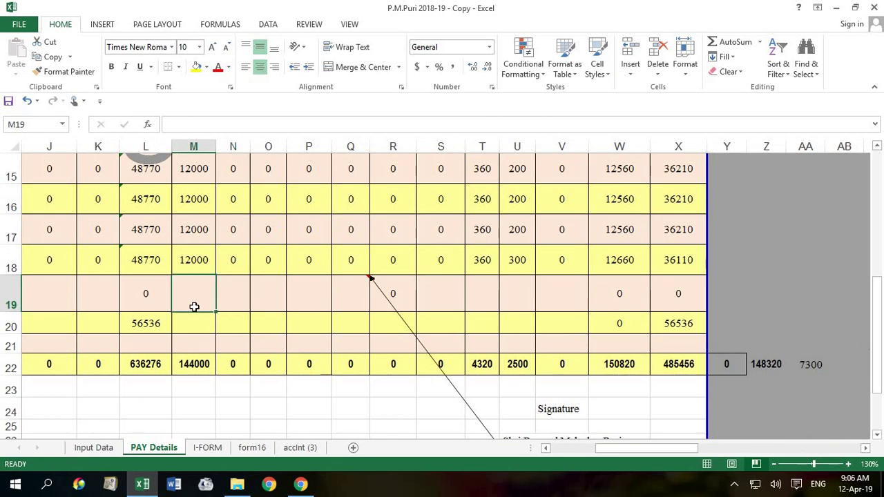
pyautogui.press('Left')
pyautogui.press('Left')
pyautogui.press('Left')
pyautogui.press('Left')
pyautogui.press('Left')
pyautogui.press('Left')
pyautogui.press('Left')
pyautogui.press('Left')
pyautogui.press('Left')
pyautogui.press('Left')
pyautogui.press('Left')
pyautogui.press('Left')
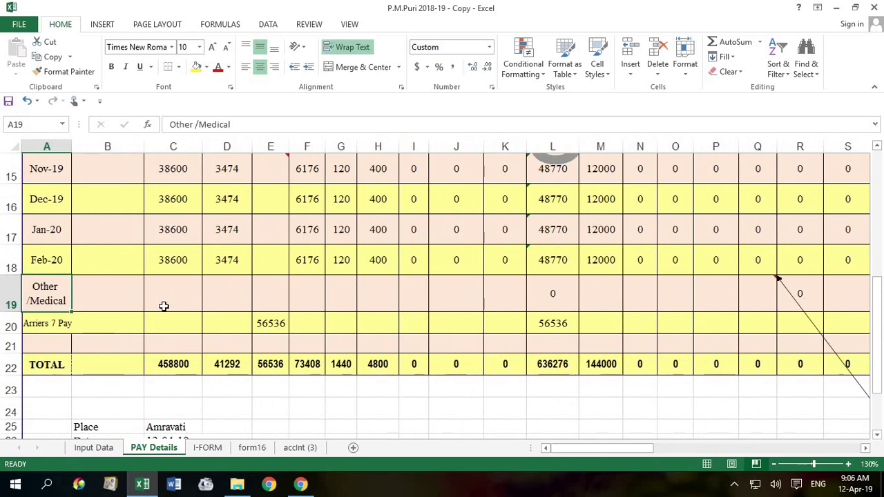
pyautogui.click(274, 299)
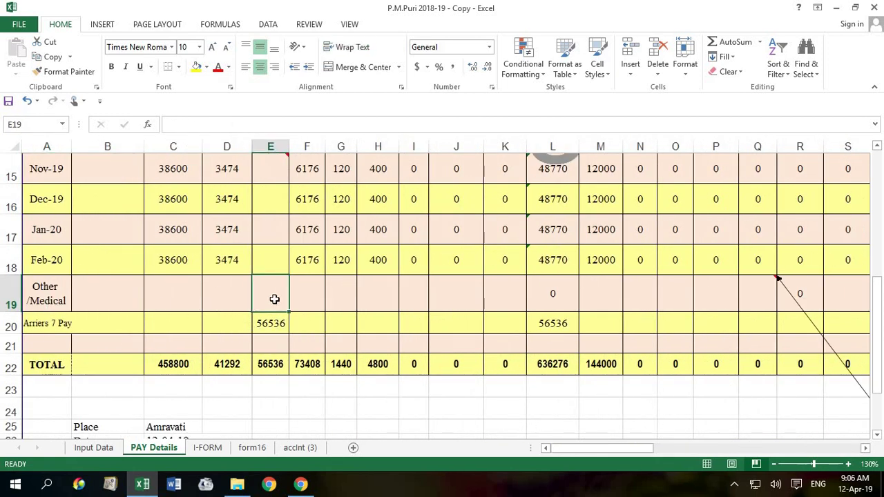
pyautogui.write('50000')
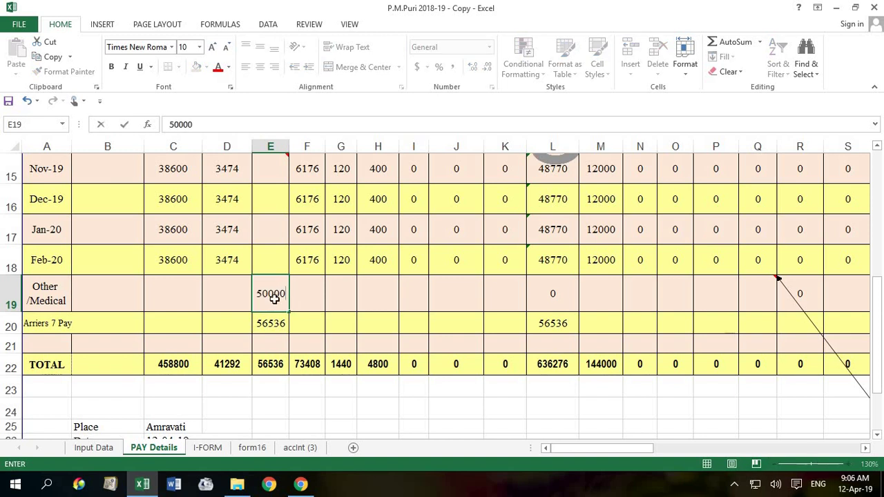
pyautogui.press('Return')
pyautogui.click(208, 447)
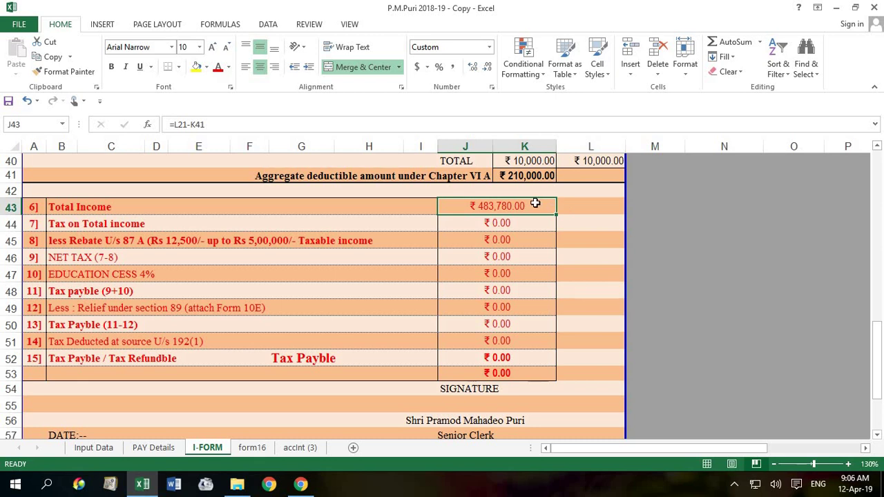
# - Raise the Other/Medical amount in E19 on PAY Details to 150000 and check the tax calculation on I-FORM
pyautogui.click(151, 447)
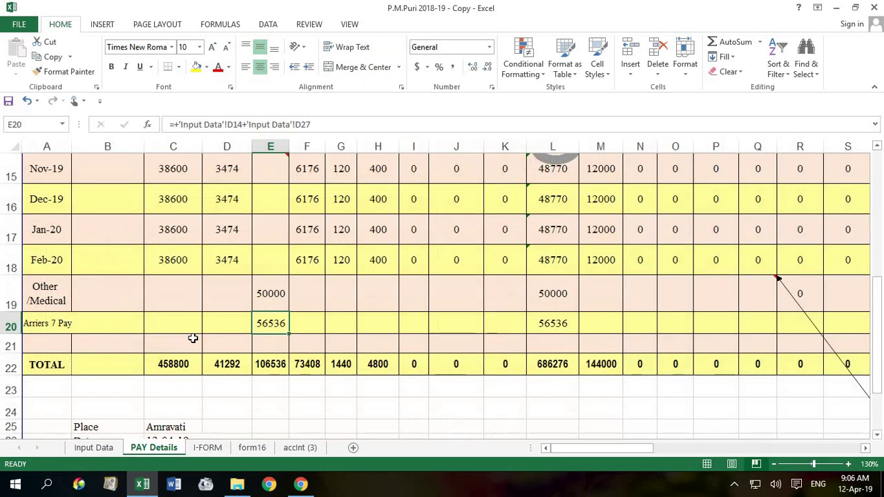
pyautogui.doubleClick(261, 297)
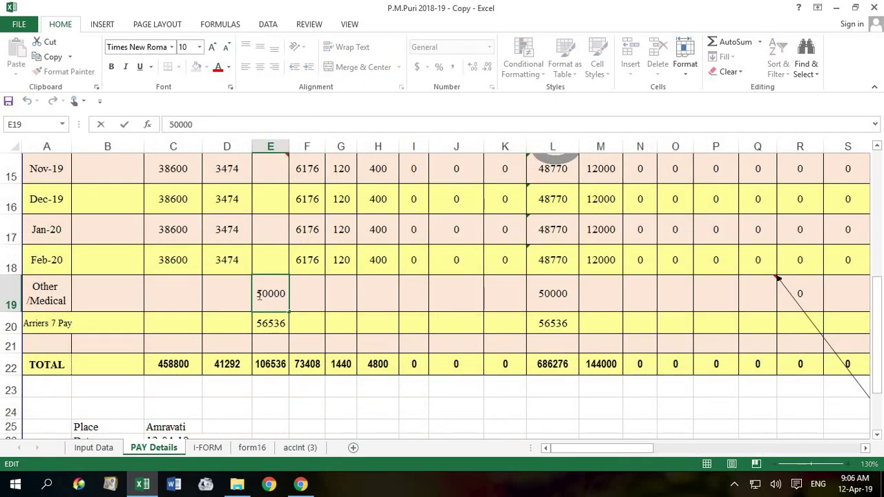
pyautogui.write('1')
pyautogui.press('Return')
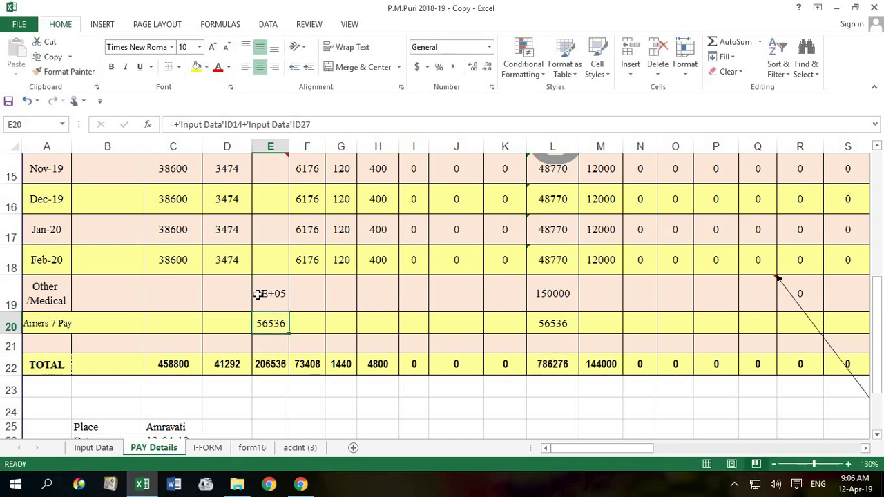
pyautogui.click(211, 447)
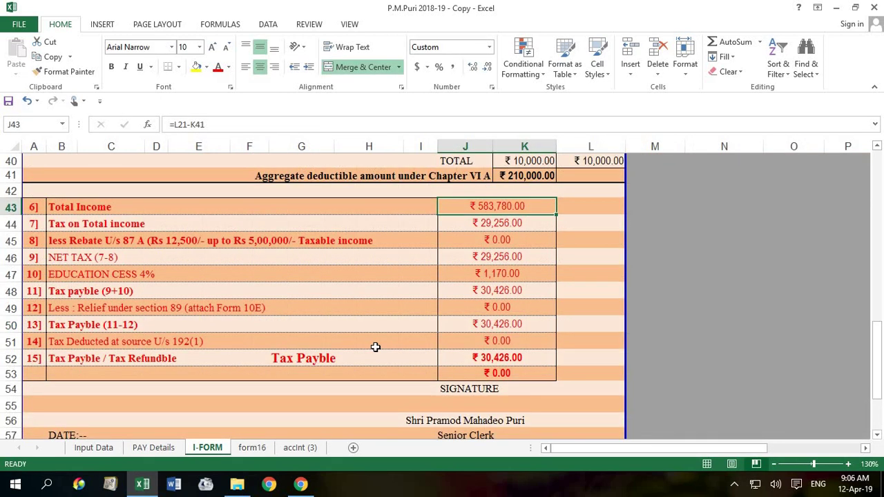
pyautogui.scroll(1, 505, 308)
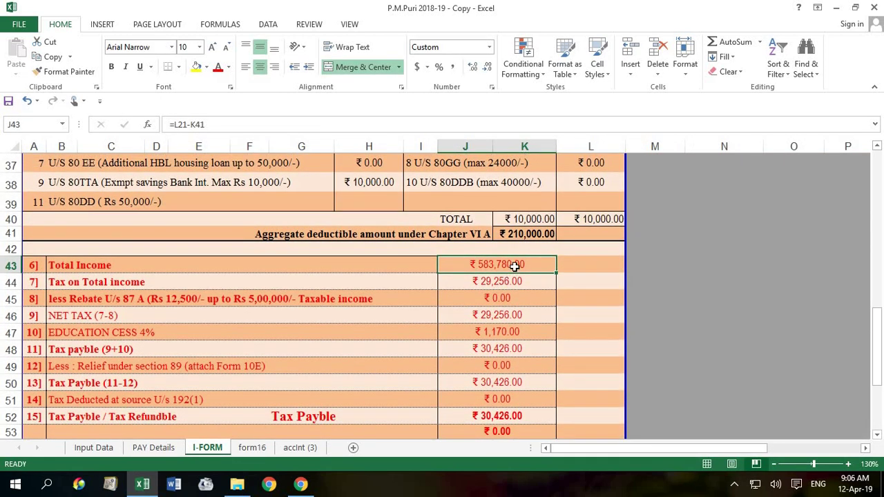
# - Change the Other/Medical amount in E19 on PAY Details to 120000 and check the resulting tax on I-FORM
pyautogui.click(153, 447)
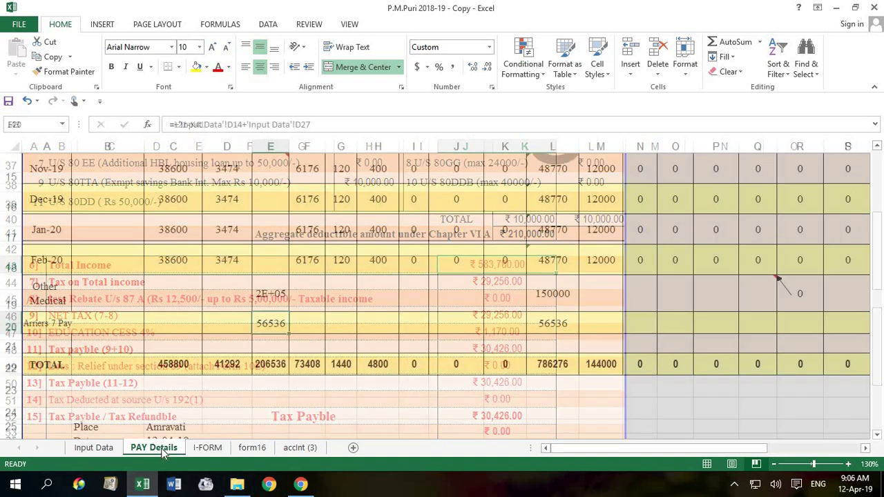
pyautogui.doubleClick(265, 296)
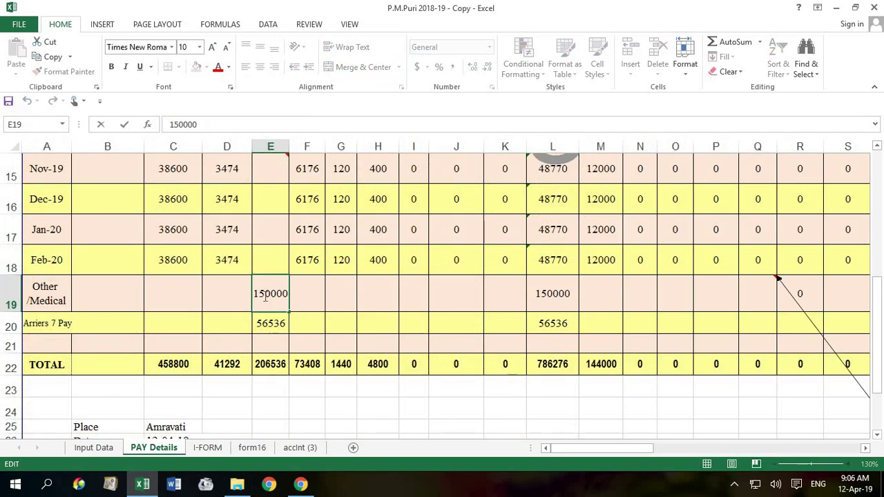
pyautogui.moveTo(259, 294); pyautogui.dragTo(265, 290)
pyautogui.write('2')
pyautogui.press('Return')
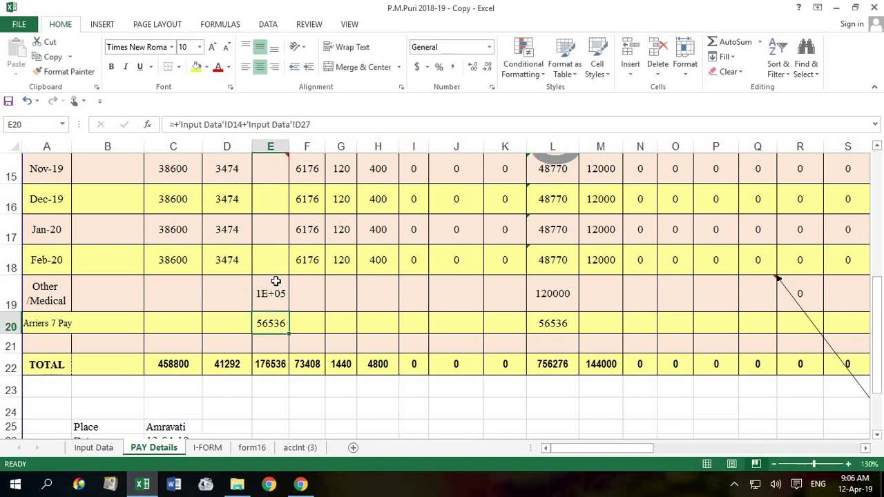
pyautogui.click(213, 448)
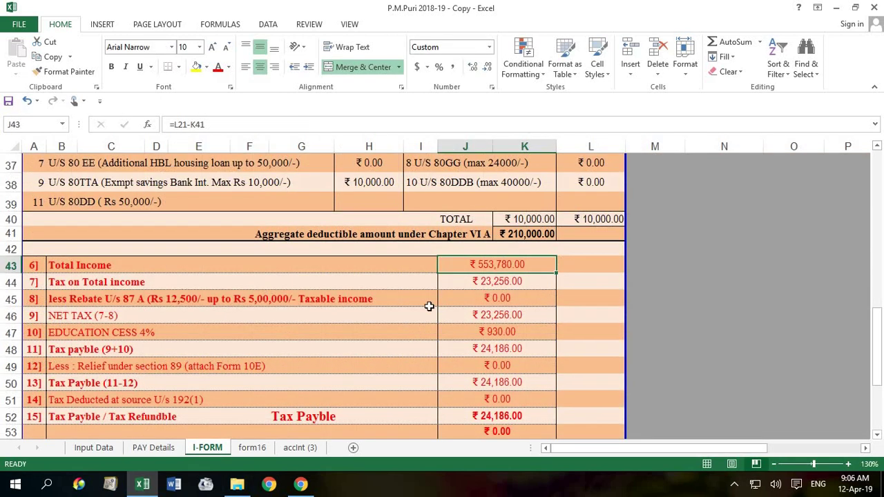
# - Set the Other/Medical amount in E19 on PAY Details to 100000 and check the Total Income and tax on I-FORM
pyautogui.click(156, 449)
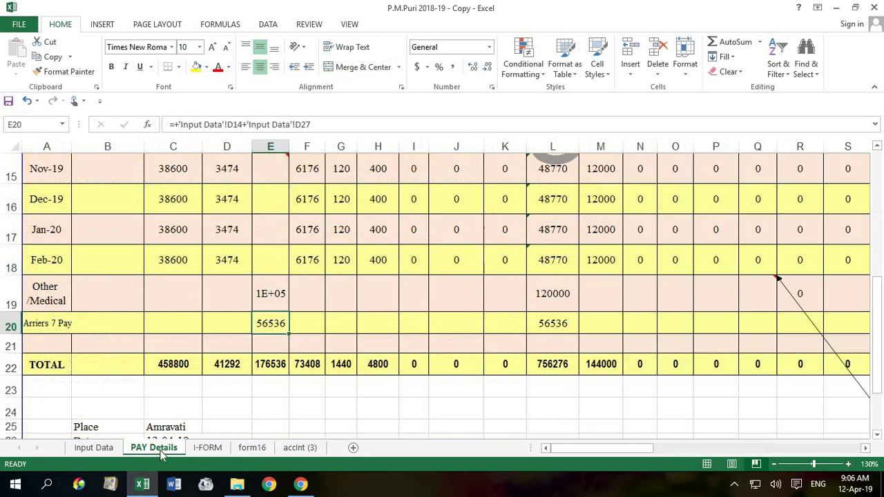
pyautogui.click(266, 305)
pyautogui.doubleClick(262, 292)
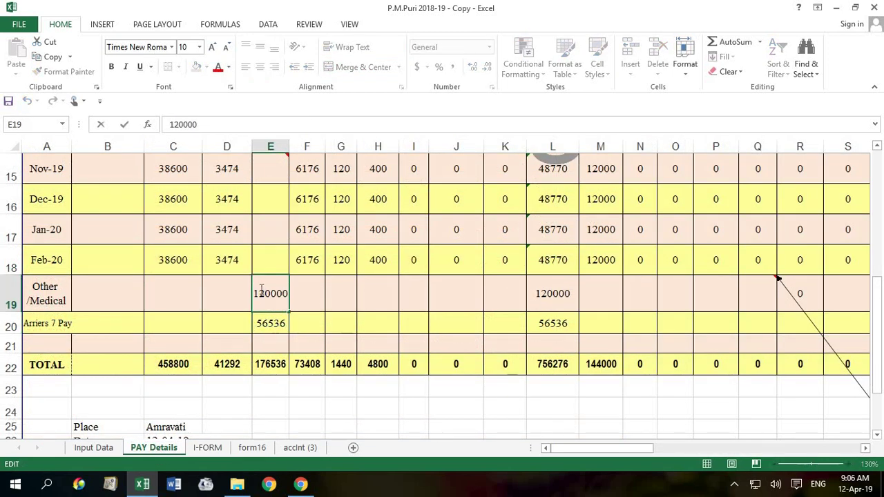
pyautogui.doubleClick(324, 305)
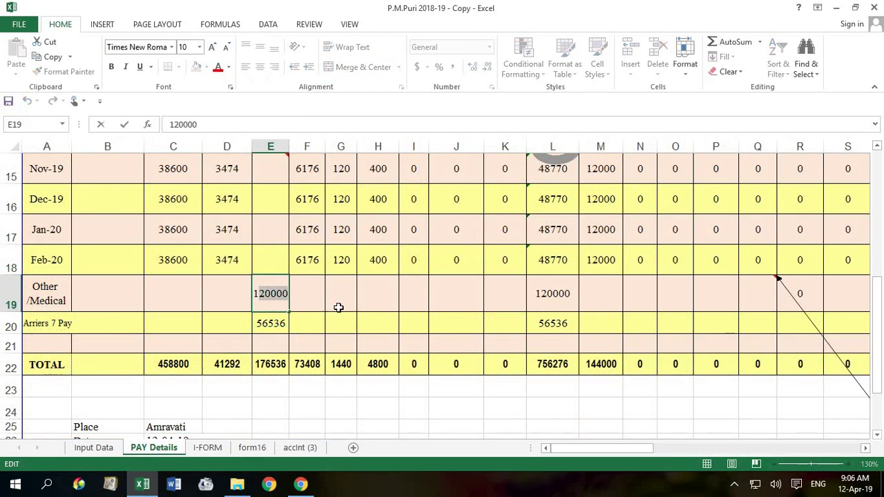
pyautogui.write('100000')
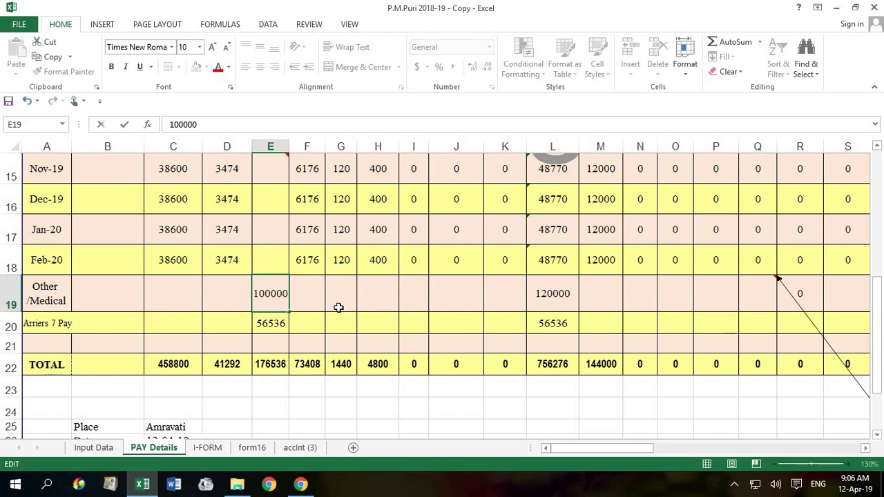
pyautogui.press('Return')
pyautogui.click(207, 448)
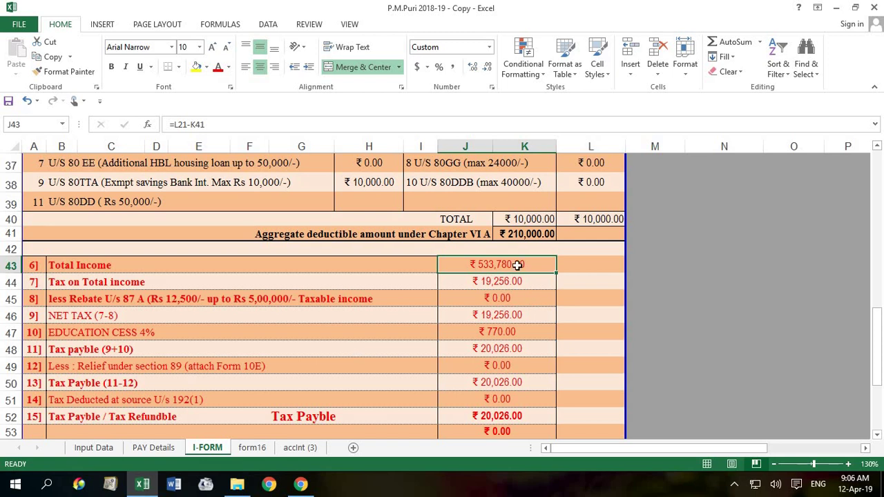
# - Set the Other/Medical amount in E19 on PAY Details to 70000 and check the Total Income and tax payable on I-FORM
pyautogui.click(154, 447)
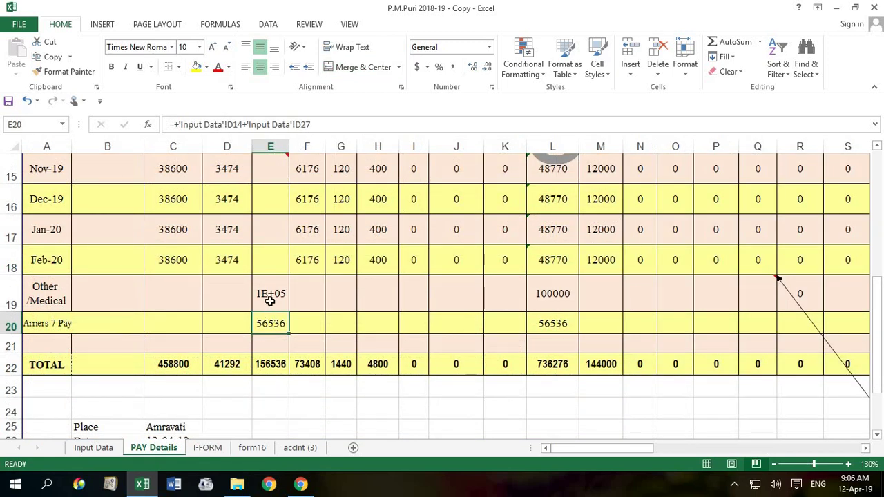
pyautogui.doubleClick(266, 297)
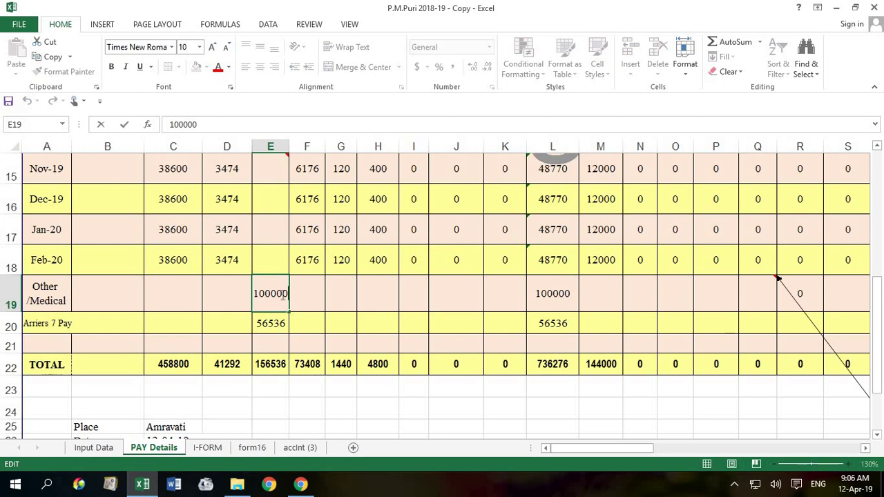
pyautogui.moveTo(268, 290); pyautogui.dragTo(221, 292)
pyautogui.write('7')
pyautogui.press('Return')
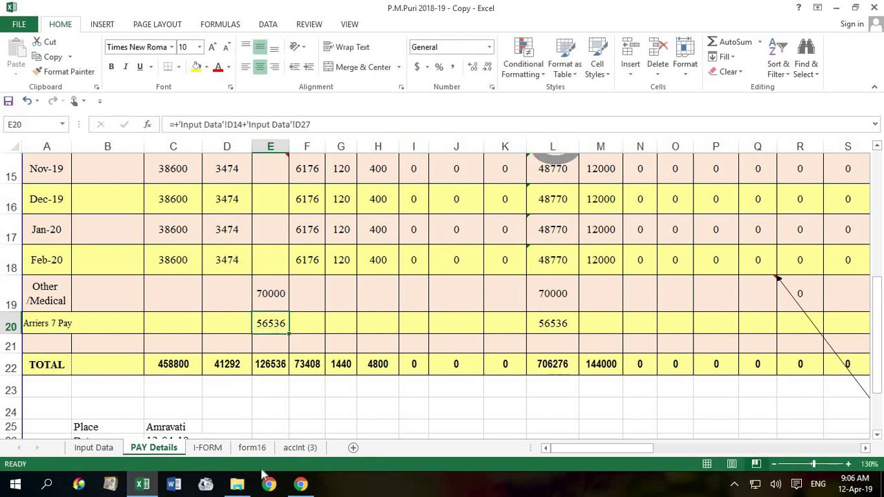
pyautogui.click(207, 447)
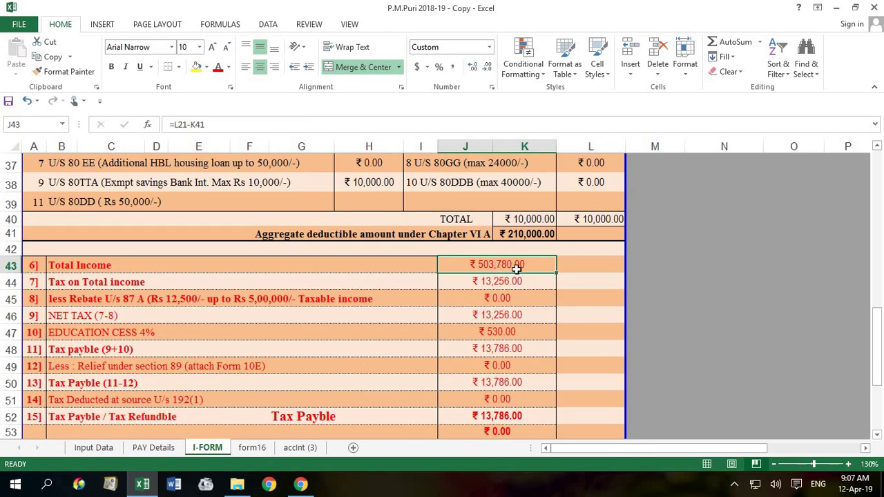
pyautogui.click(522, 417)
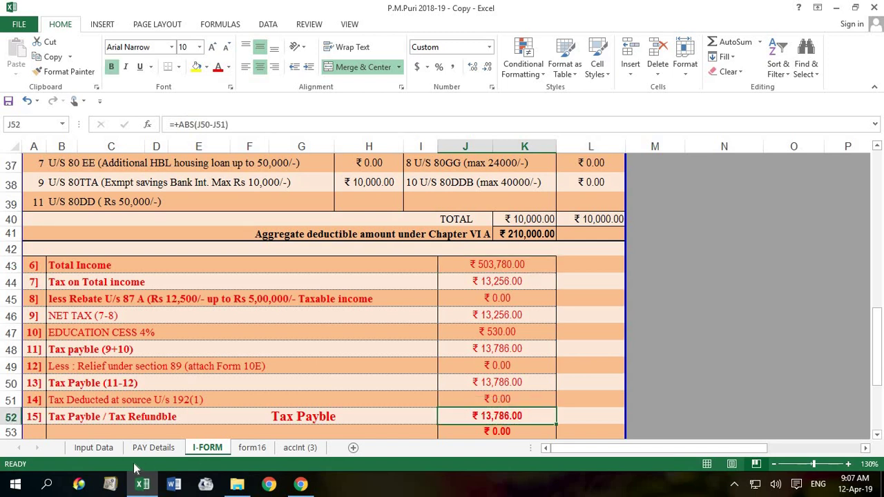
# - Lower the Other/Medical amount in E19 on PAY Details to 67000 and check Total Income, tax on it and tax payable on I-FORM
pyautogui.click(151, 448)
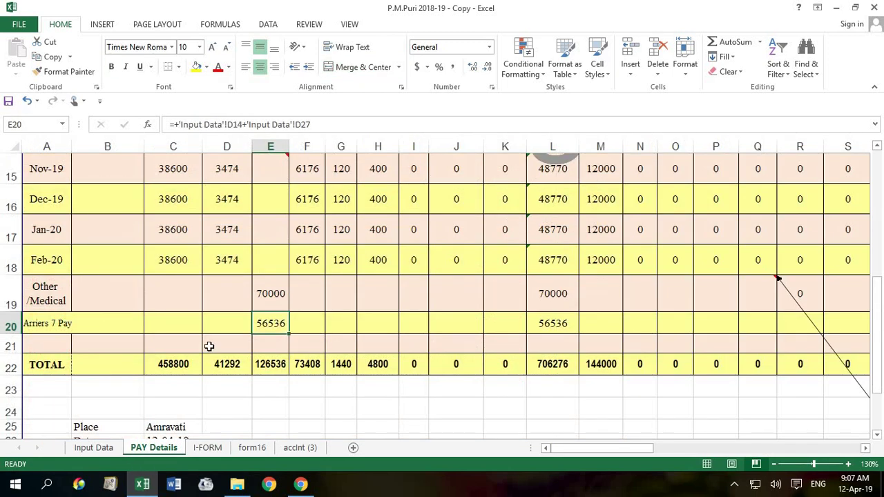
pyautogui.doubleClick(268, 291)
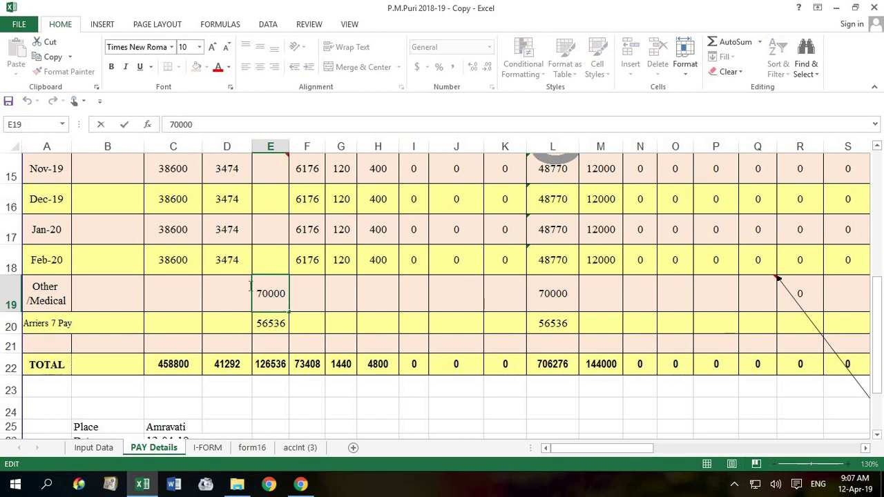
pyautogui.moveTo(268, 291); pyautogui.dragTo(250, 290)
pyautogui.write('6')
pyautogui.press('BackSpace')
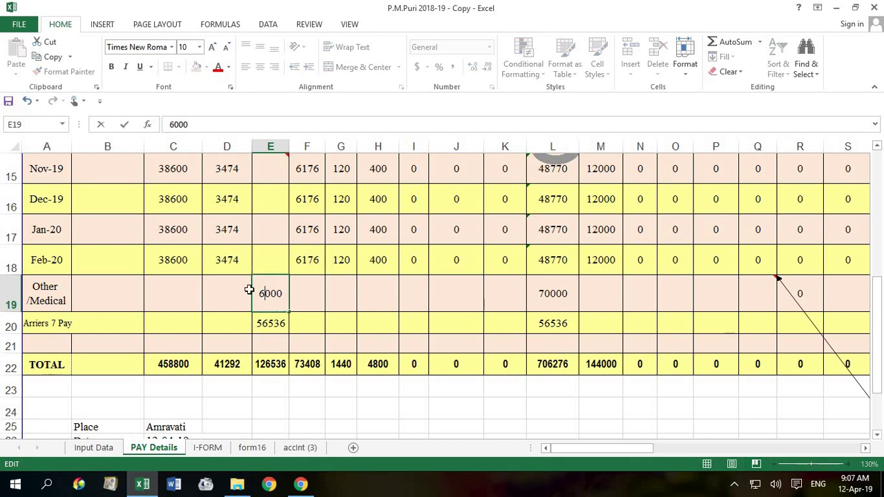
pyautogui.write('7')
pyautogui.press('Return')
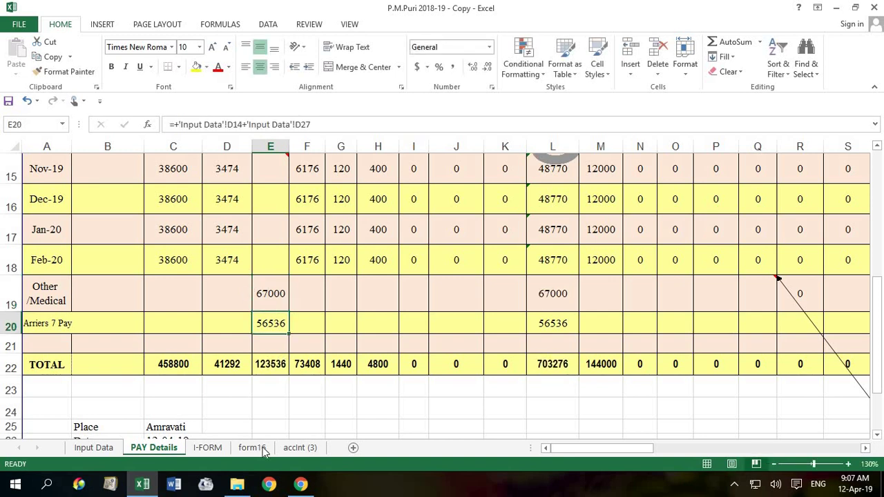
pyautogui.click(207, 448)
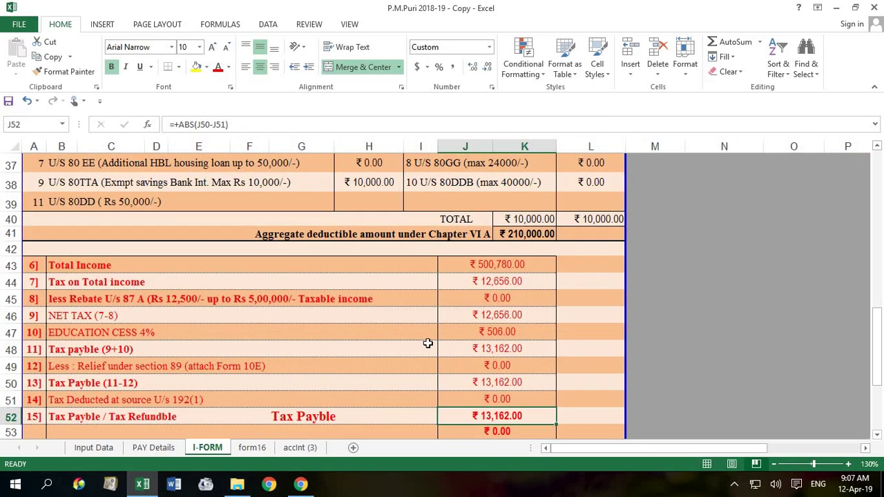
pyautogui.click(509, 265)
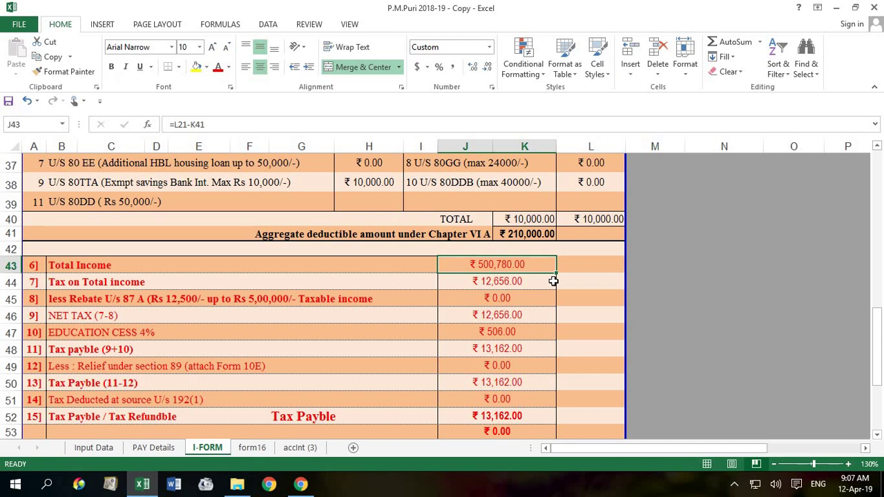
pyautogui.click(537, 281)
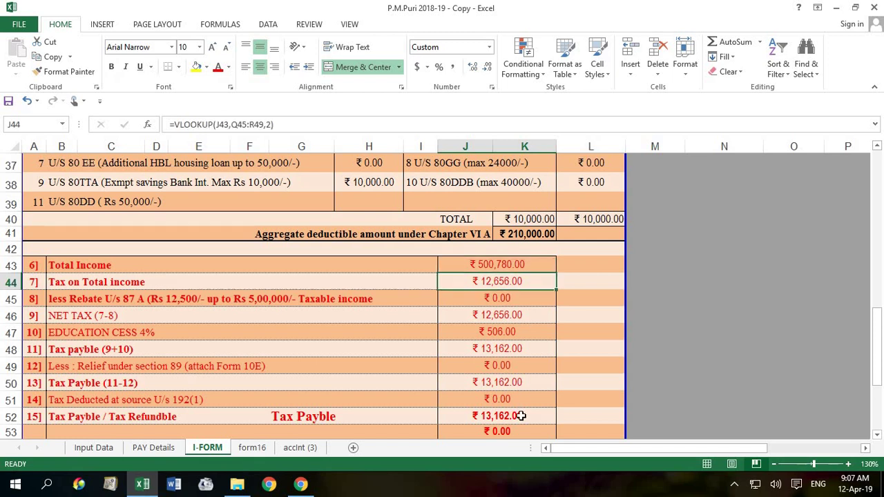
pyautogui.click(521, 415)
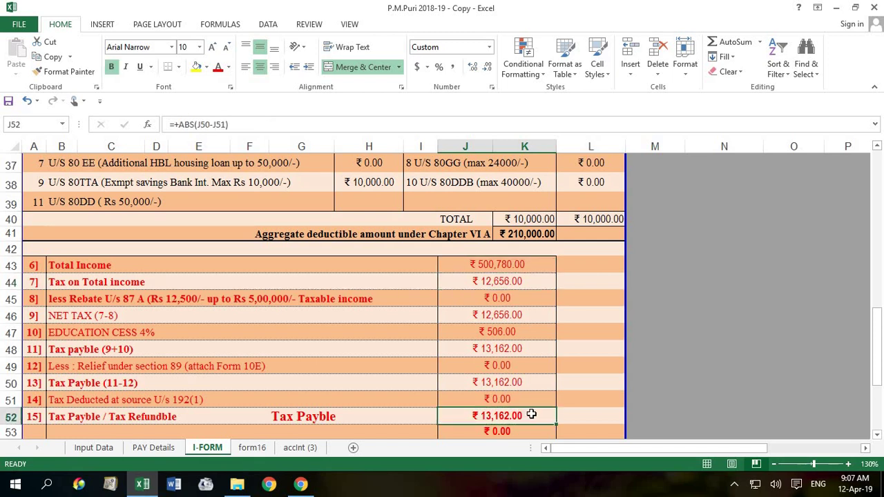
# - Change the Other/Medical amount in E19 on PAY Details to 66000 and check the tax calculation rows on I-FORM
pyautogui.click(153, 448)
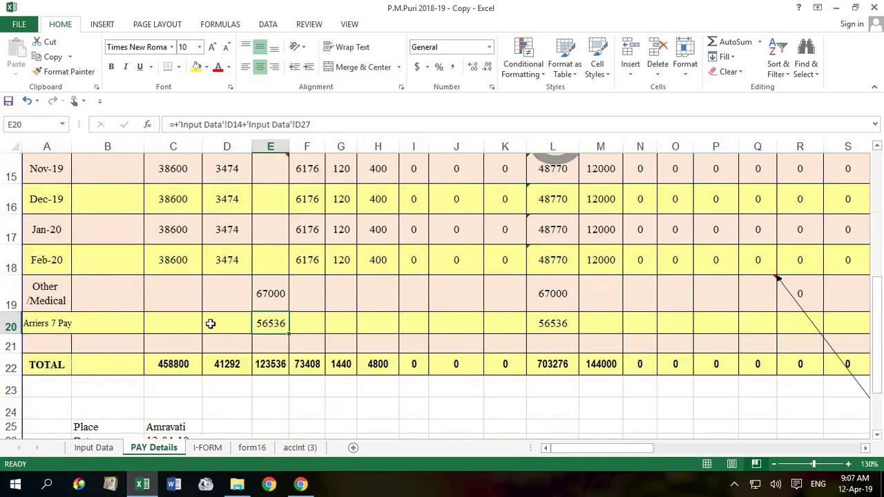
pyautogui.doubleClick(272, 295)
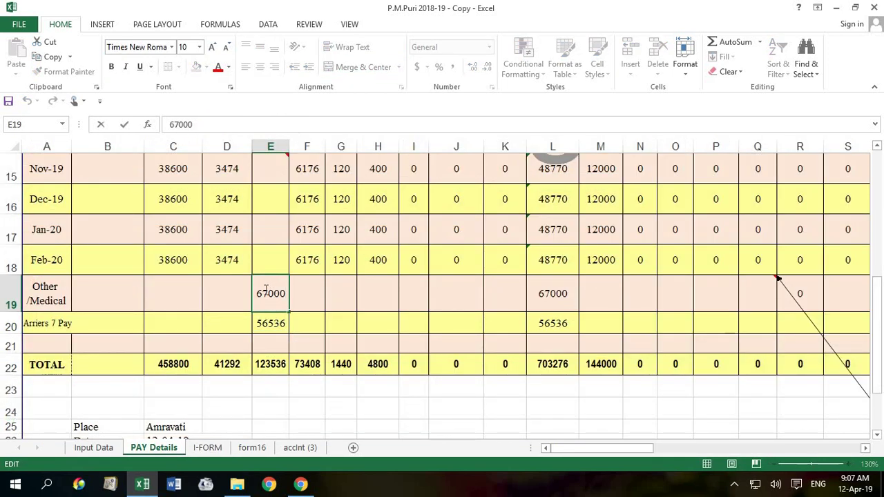
pyautogui.moveTo(264, 290); pyautogui.dragTo(269, 291)
pyautogui.write('6')
pyautogui.press('Return')
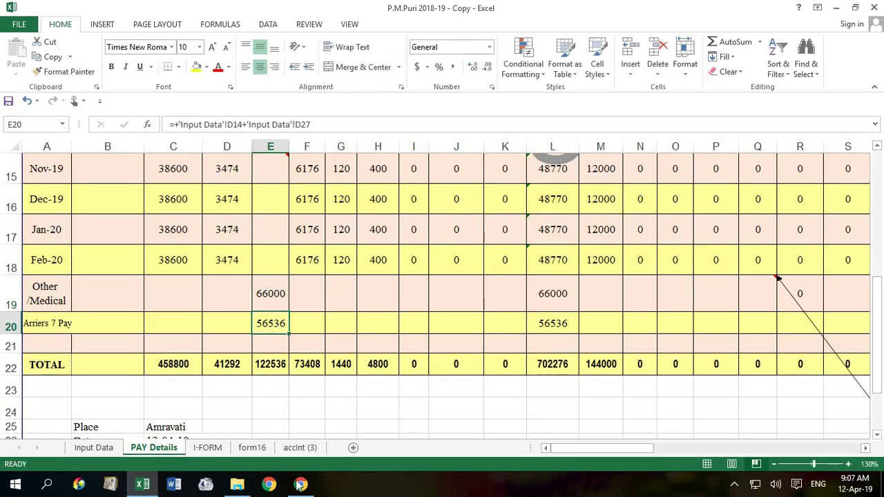
pyautogui.click(207, 448)
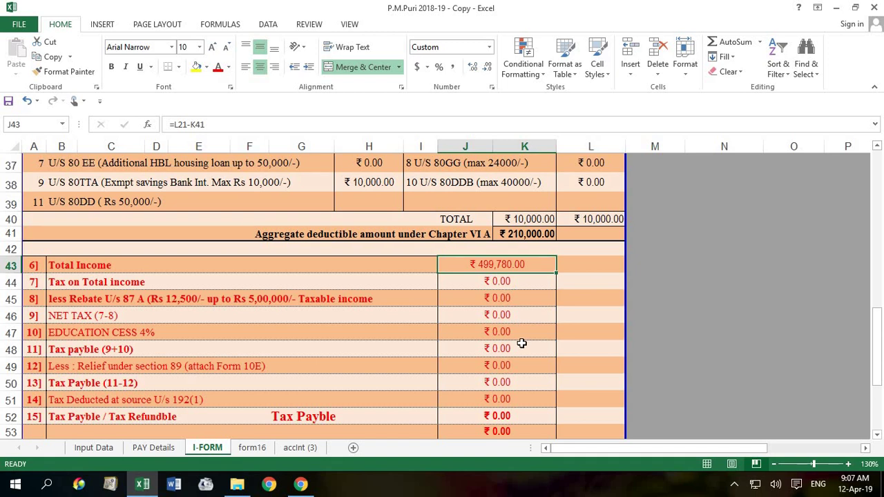
pyautogui.scroll(-1, 522, 343)
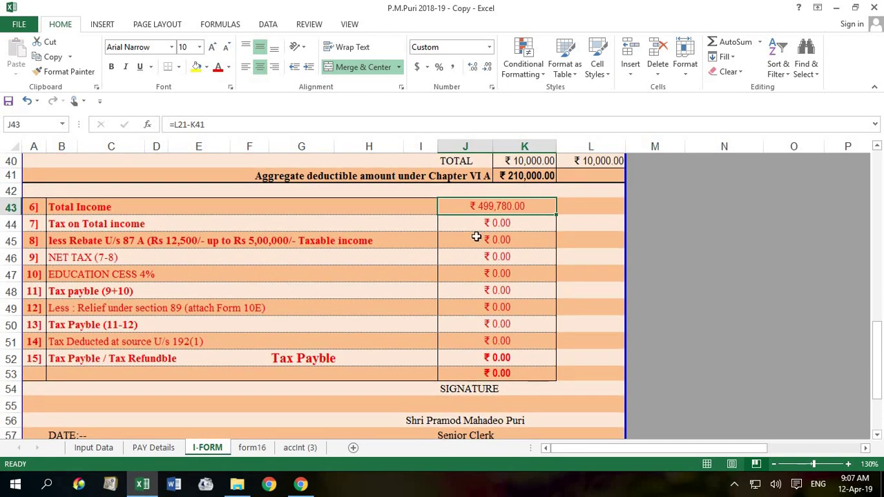
# - Raise the Other/Medical amount in E19 on PAY Details to 66200 and check the Total Income on I-FORM
pyautogui.click(164, 450)
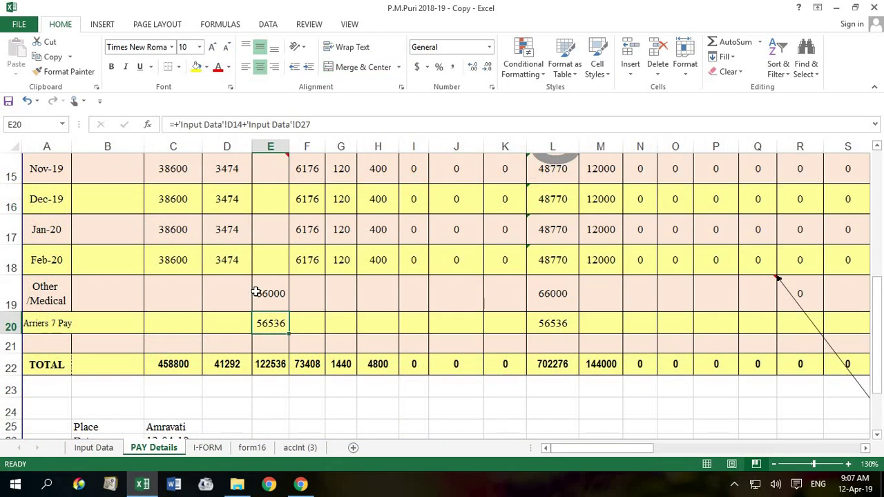
pyautogui.doubleClick(271, 297)
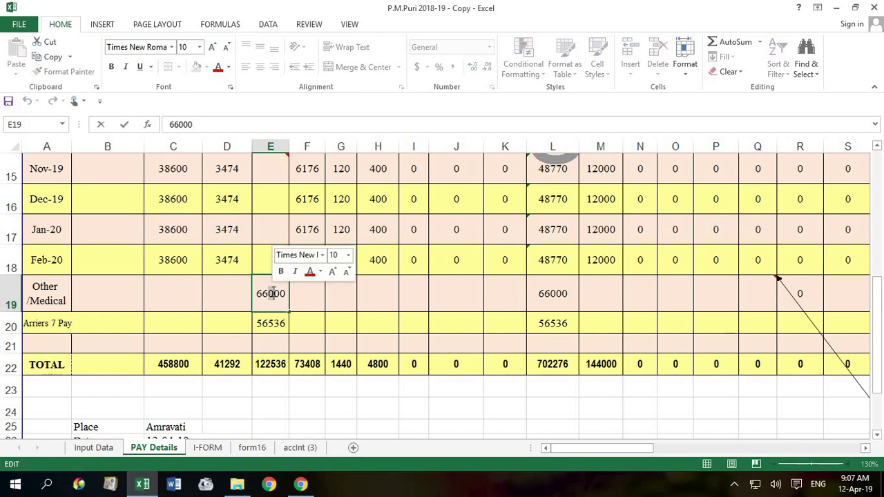
pyautogui.write('2')
pyautogui.press('Return')
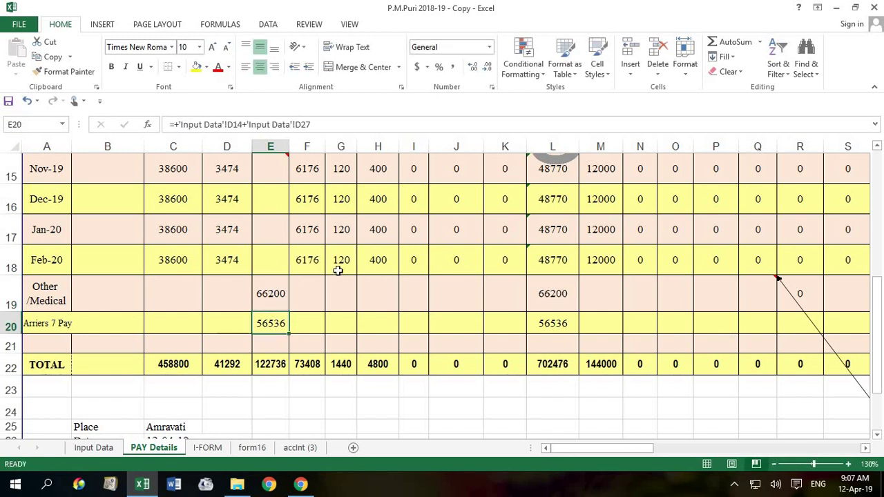
pyautogui.click(219, 449)
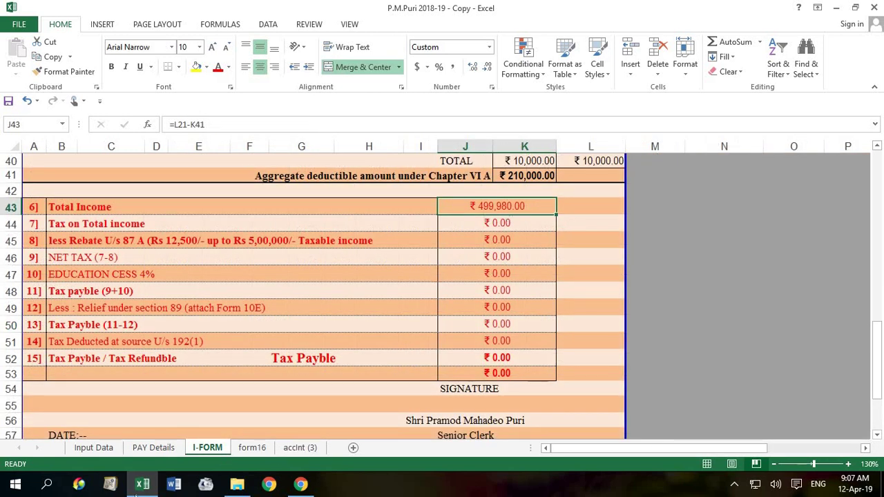
# - Set the Other/Medical amount in E19 on PAY Details to 66300 and check the tax on total income on I-FORM
pyautogui.click(153, 448)
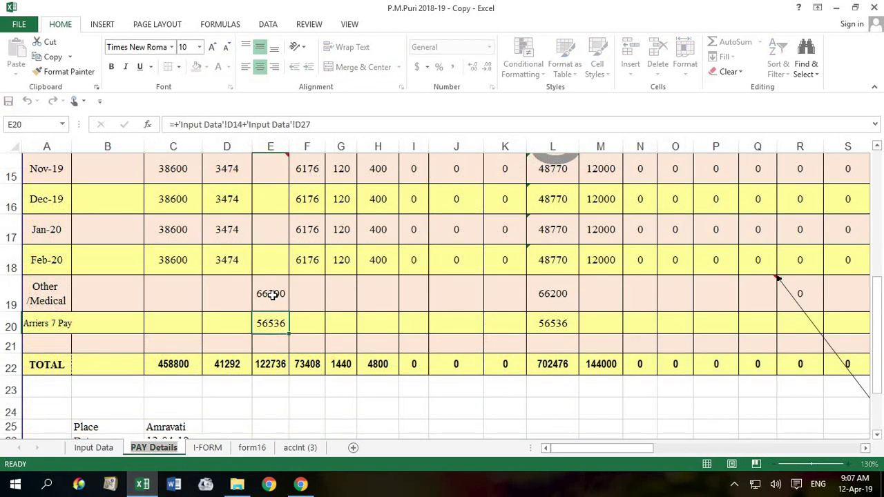
pyautogui.click(271, 294)
pyautogui.doubleClick(270, 293)
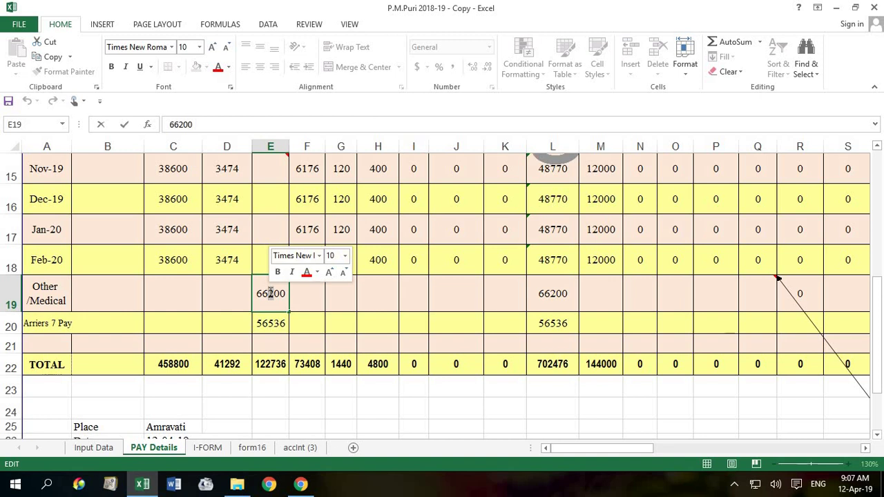
pyautogui.press('BackSpace')
pyautogui.write('3')
pyautogui.press('Return')
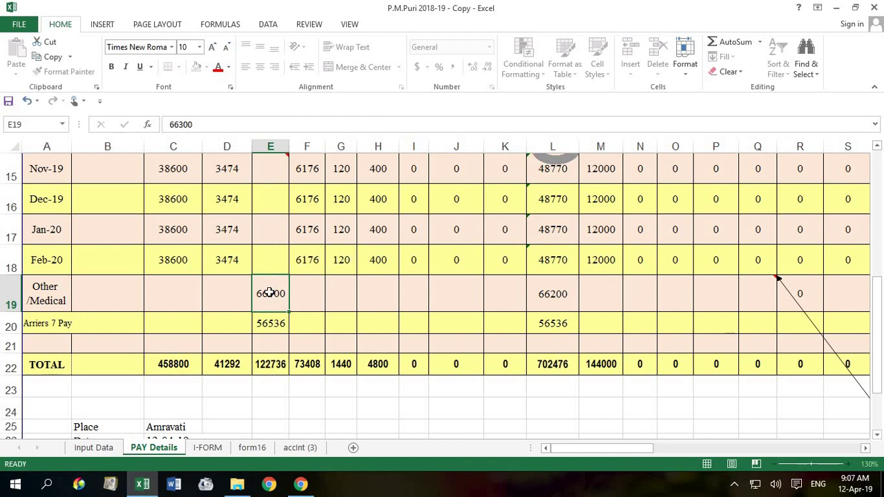
pyautogui.click(206, 447)
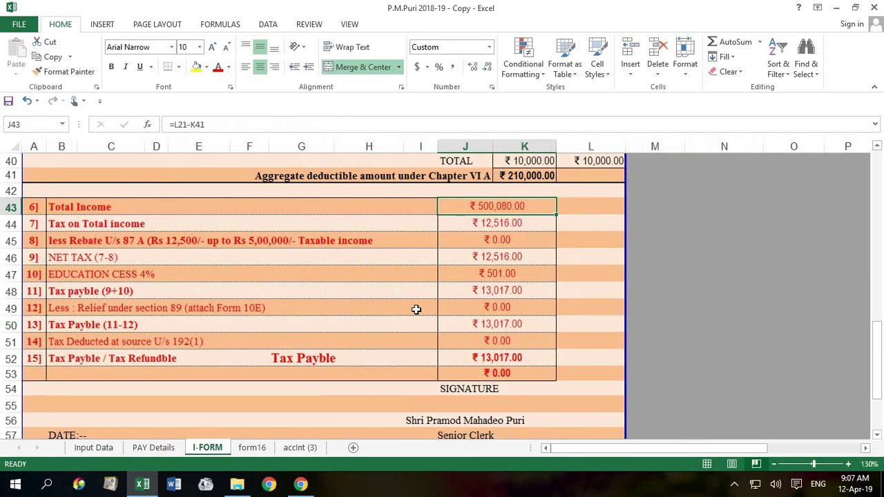
pyautogui.click(523, 224)
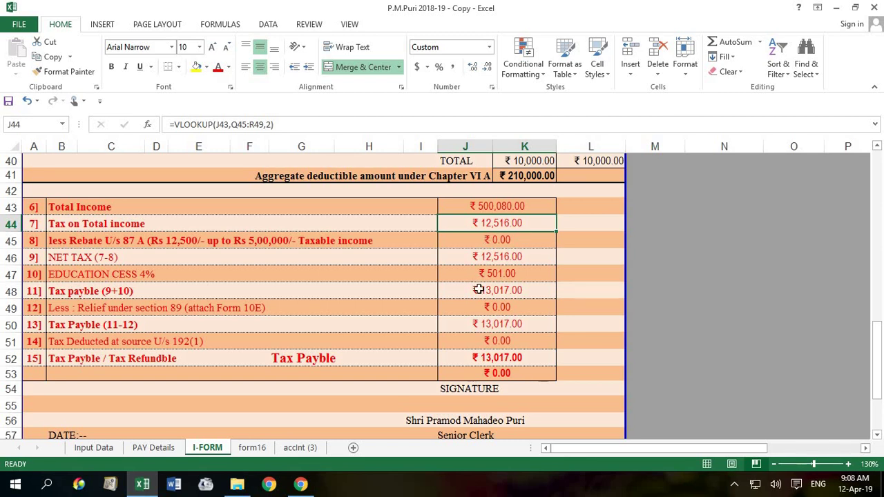
# - Review Total Income and the Chapter VI-A deductions on I-FORM, including the 80D, 80E and Section 80CCD(1B) NPS amounts
pyautogui.scroll(1, 478, 286)
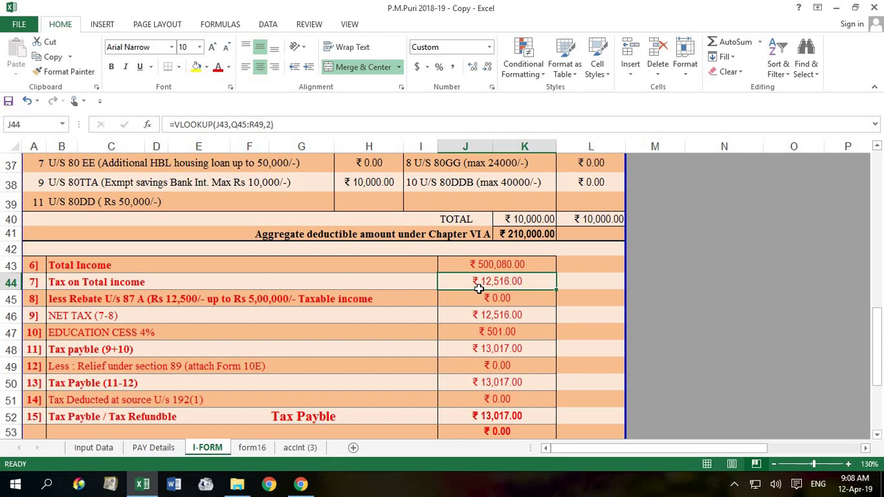
pyautogui.scroll(1, 506, 328)
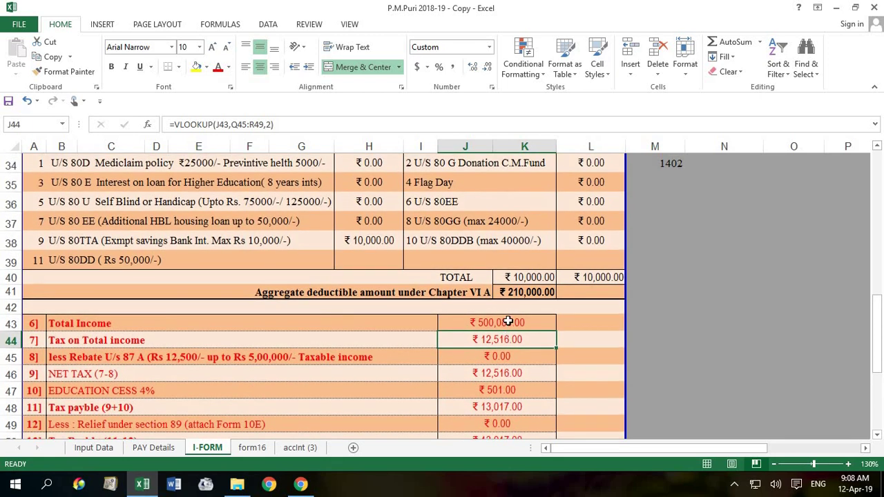
pyautogui.click(508, 322)
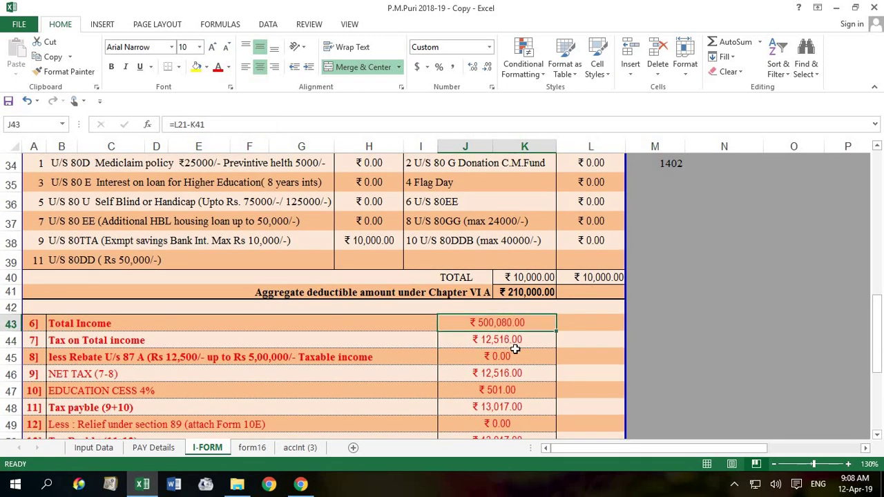
pyautogui.scroll(3, 515, 349)
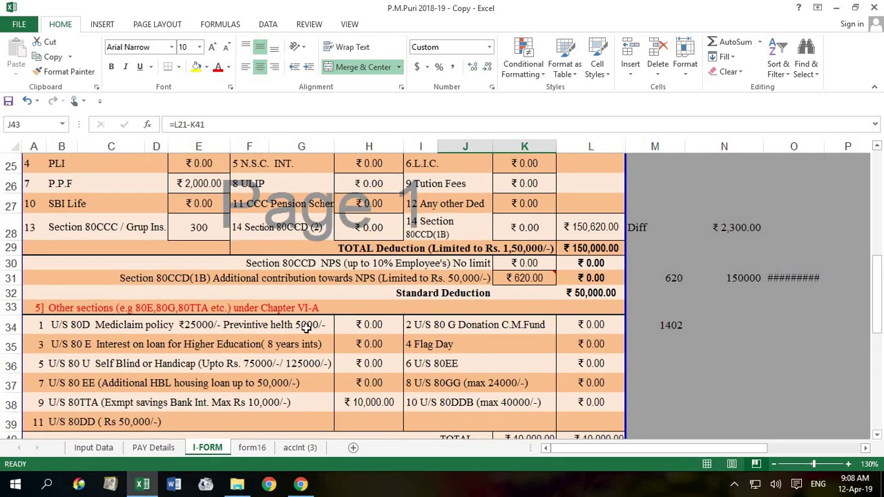
pyautogui.click(377, 339)
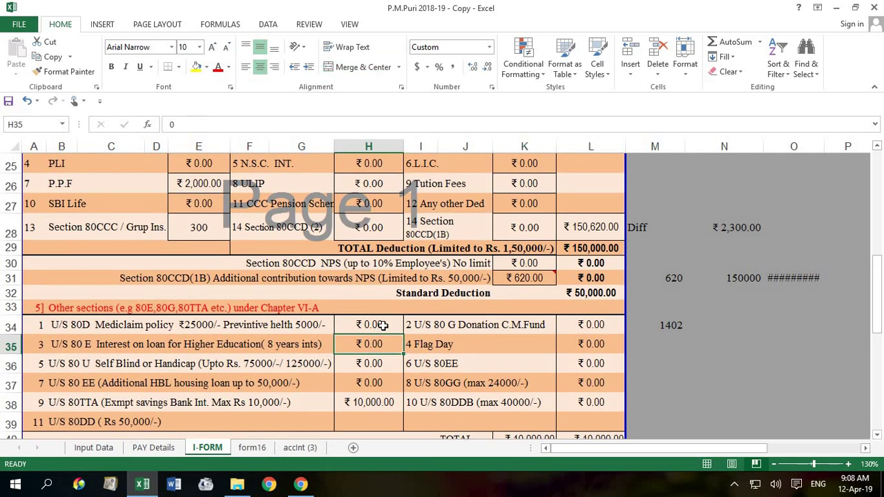
pyautogui.click(384, 321)
pyautogui.scroll(1, 414, 329)
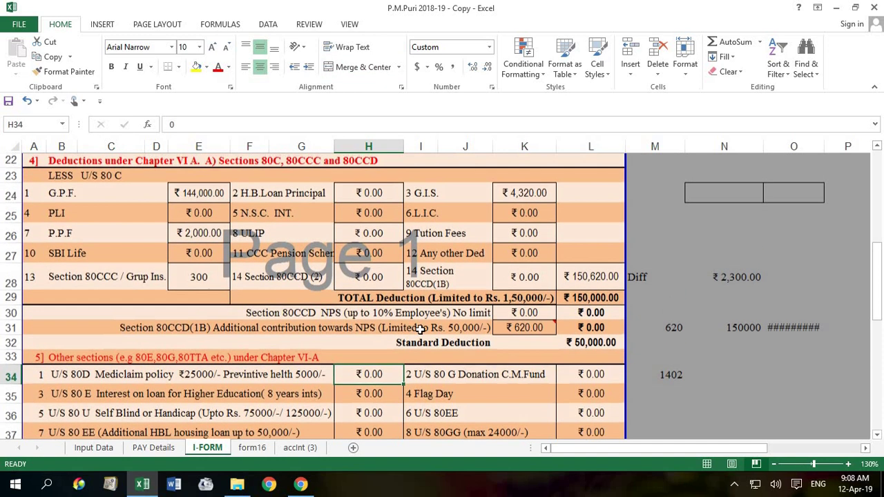
pyautogui.click(178, 328)
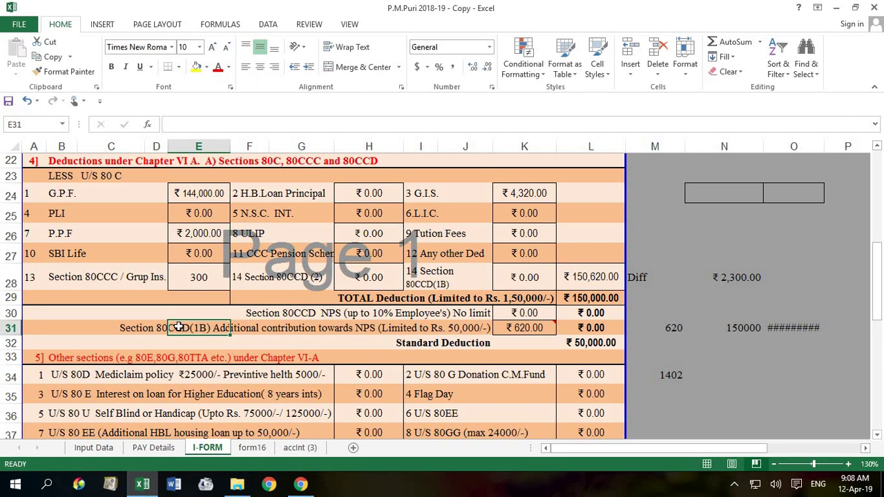
pyautogui.click(515, 329)
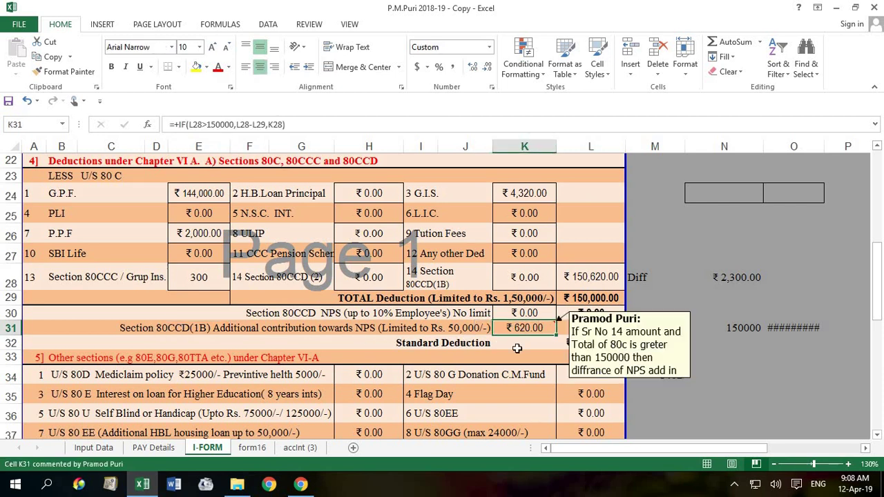
# - Enter 50000 as the Section 80CCD(1B) amount in K28 on I-FORM and check the additional NPS deduction and Total Income
pyautogui.scroll(-1, 515, 327)
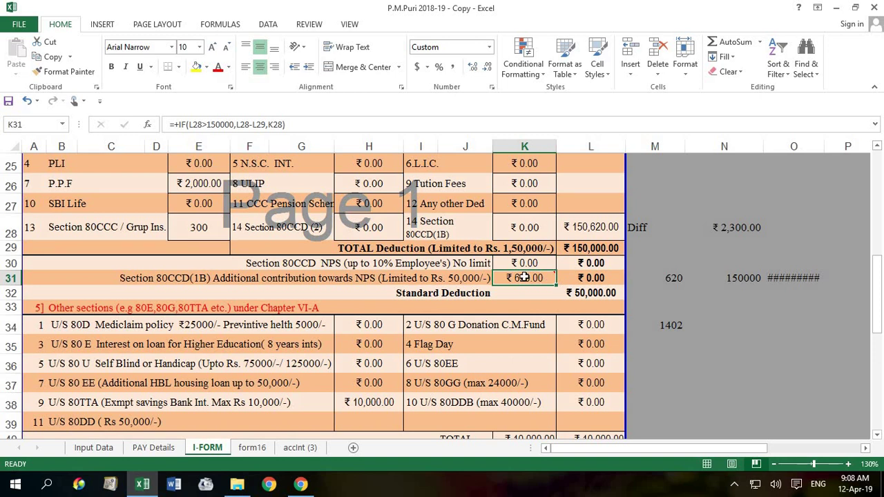
pyautogui.click(536, 232)
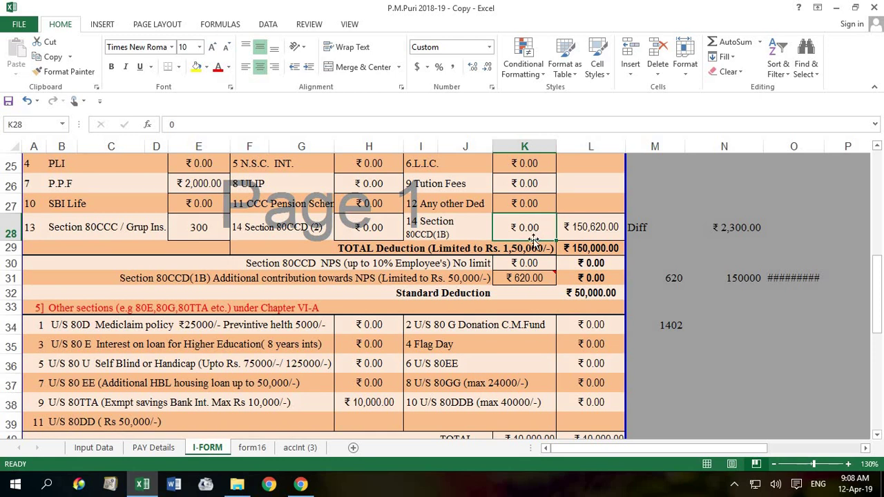
pyautogui.write('50000')
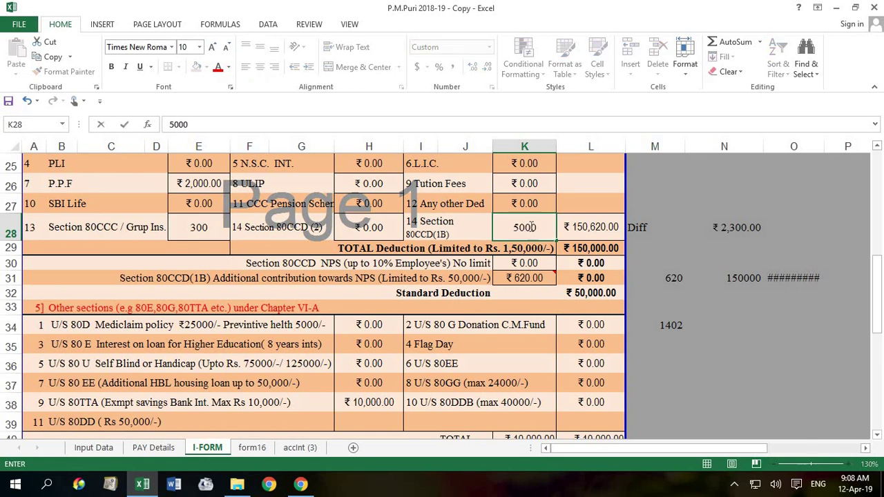
pyautogui.press('Return')
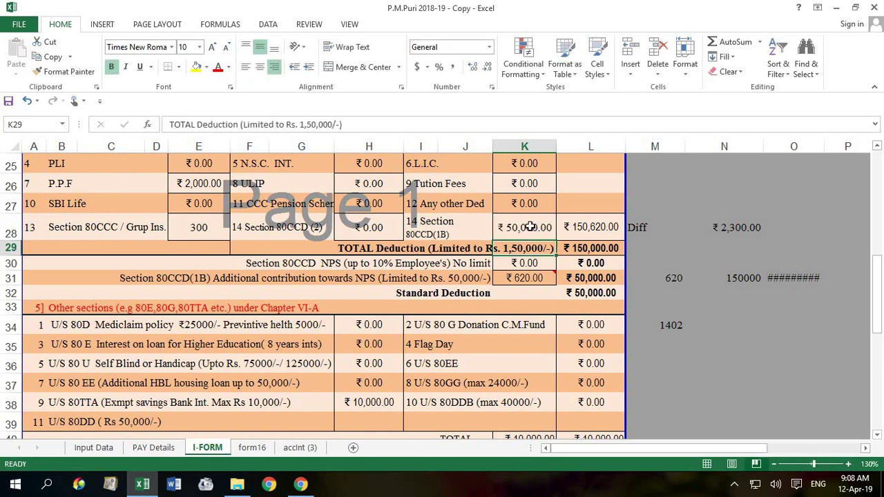
pyautogui.click(607, 278)
pyautogui.scroll(-4, 594, 277)
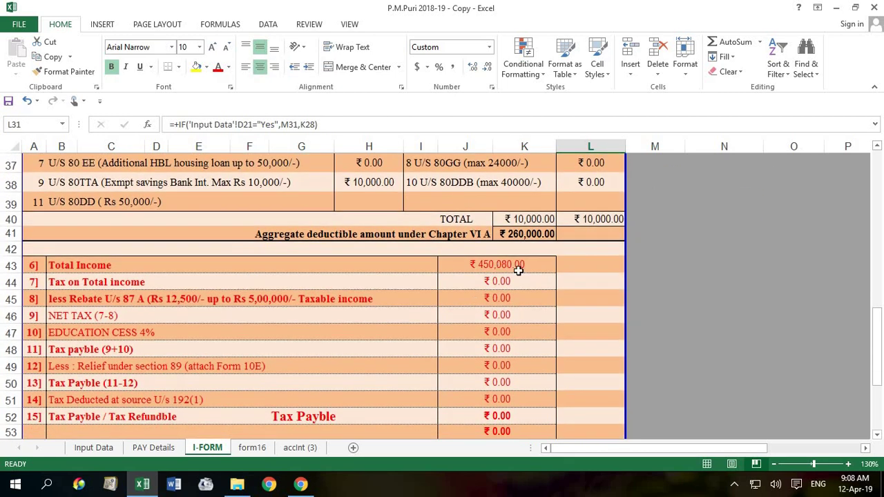
# - Set the Other/Medical amount in E19 on PAY Details to 136300 and check the Total Income and deductions on I-FORM
pyautogui.click(170, 451)
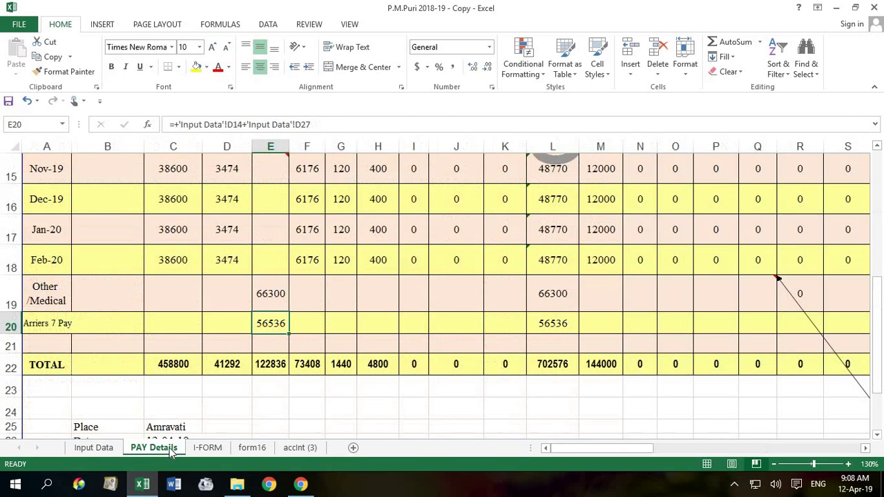
pyautogui.click(273, 304)
pyautogui.press('F2')
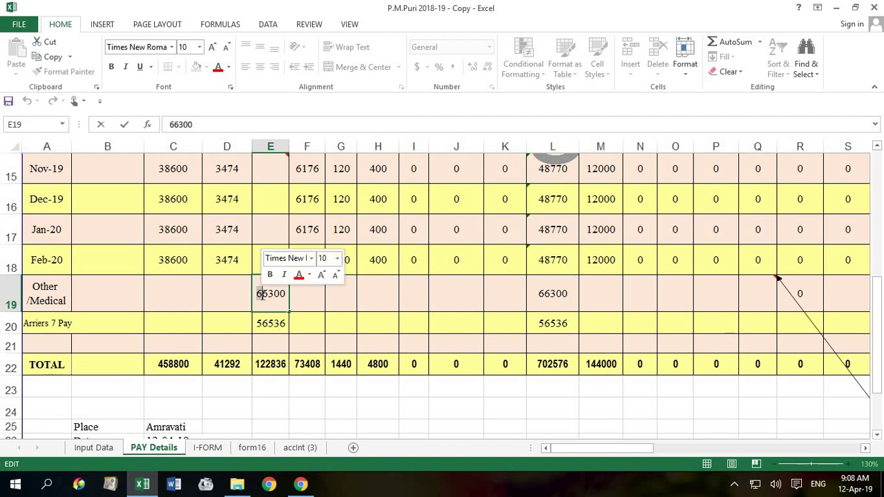
pyautogui.write('13')
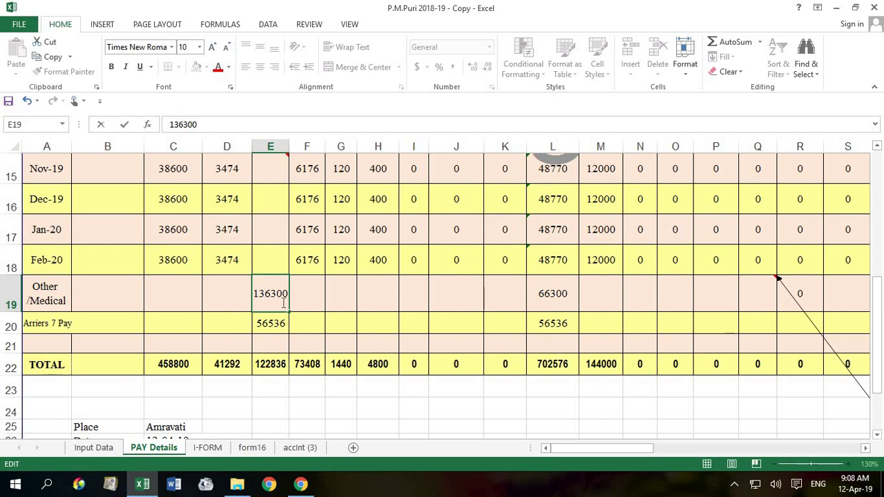
pyautogui.click(283, 302)
pyautogui.press('BackSpace')
pyautogui.press('Return')
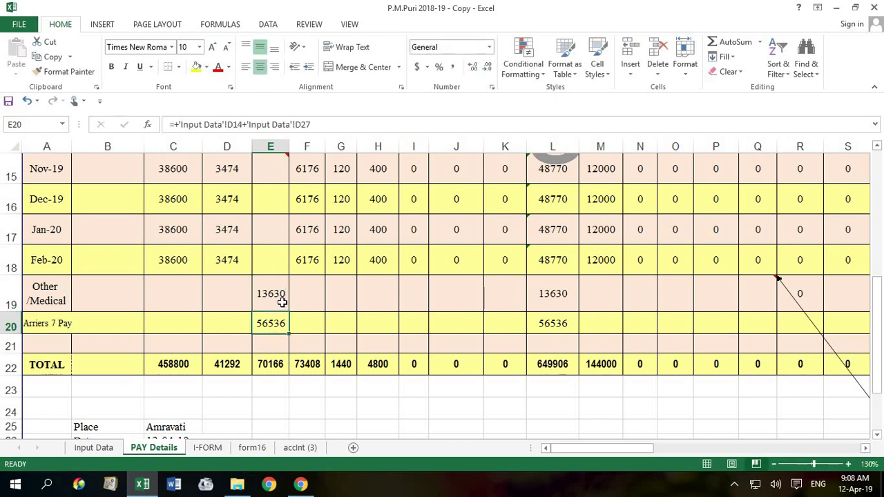
pyautogui.click(282, 302)
pyautogui.doubleClick(282, 302)
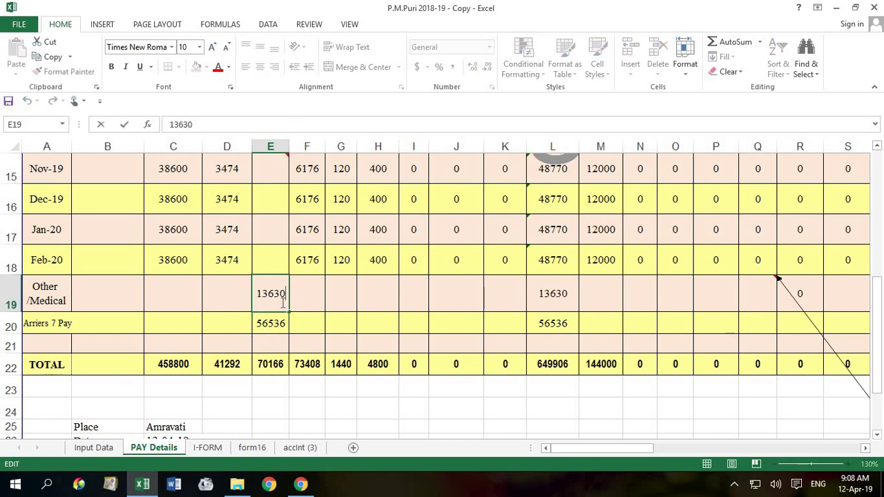
pyautogui.write('0')
pyautogui.press('Return')
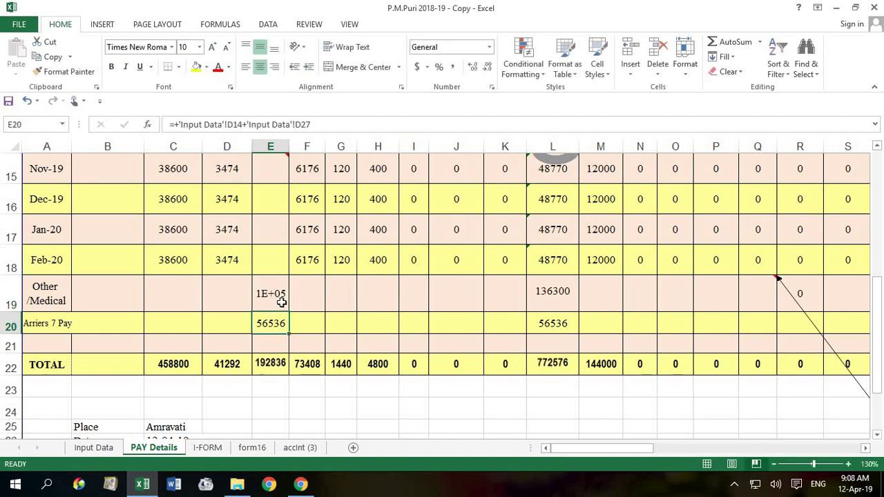
pyautogui.click(220, 449)
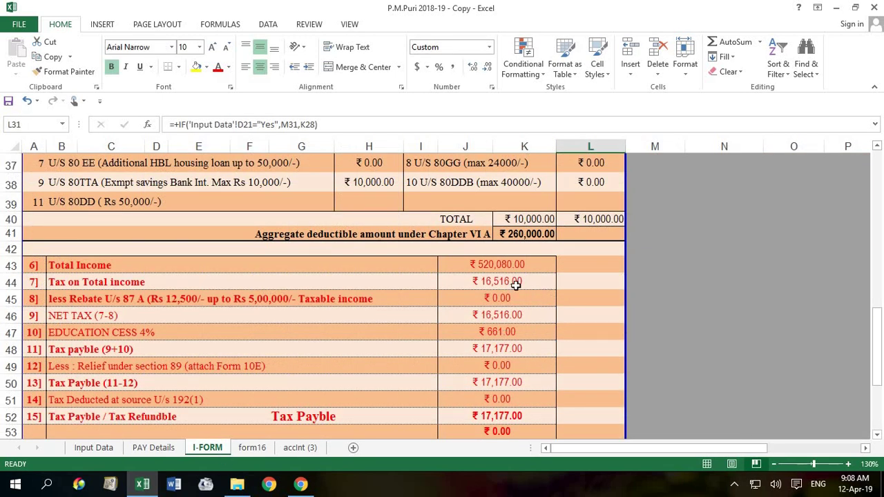
pyautogui.scroll(1, 504, 315)
pyautogui.scroll(2, 503, 317)
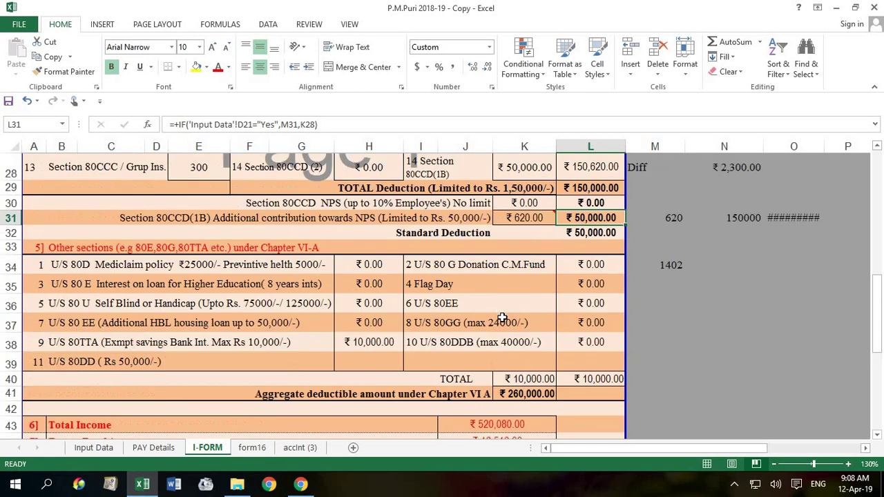
# - Lower the Other/Medical amount in E19 on PAY Details to 116300 and check the tax calculation rows on I-FORM
pyautogui.click(170, 451)
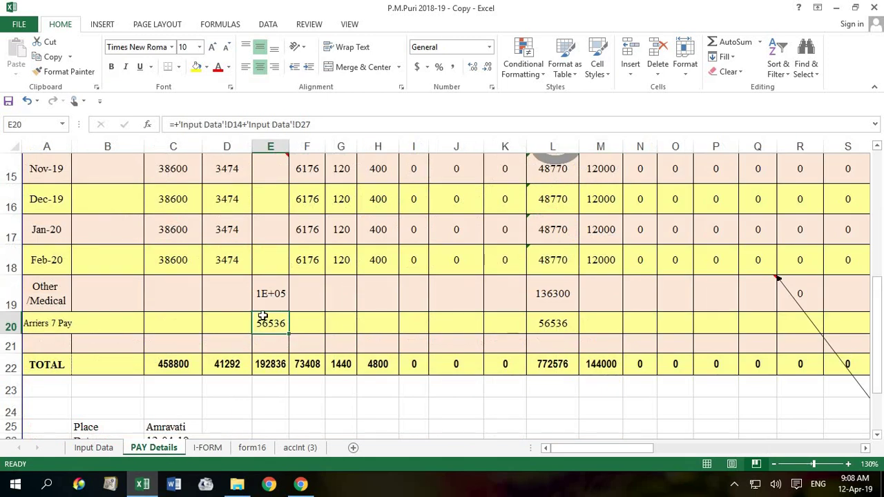
pyautogui.doubleClick(283, 304)
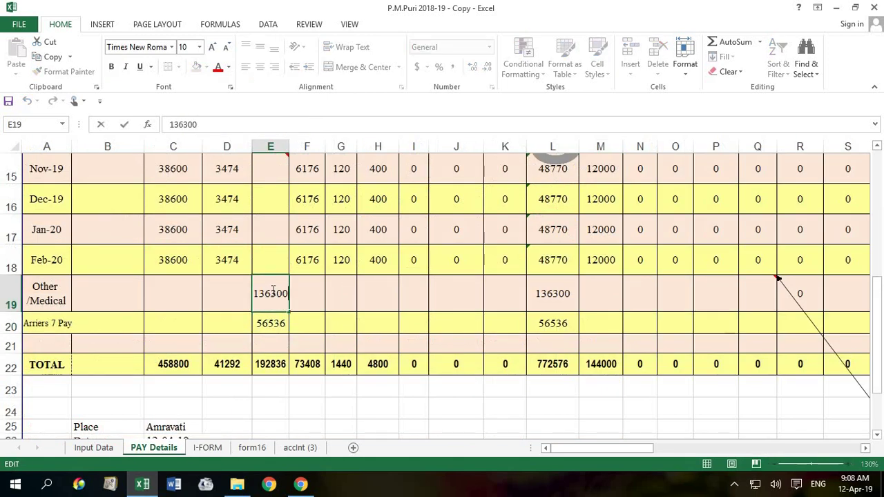
pyautogui.moveTo(263, 297); pyautogui.dragTo(261, 295)
pyautogui.write('1')
pyautogui.press('Return')
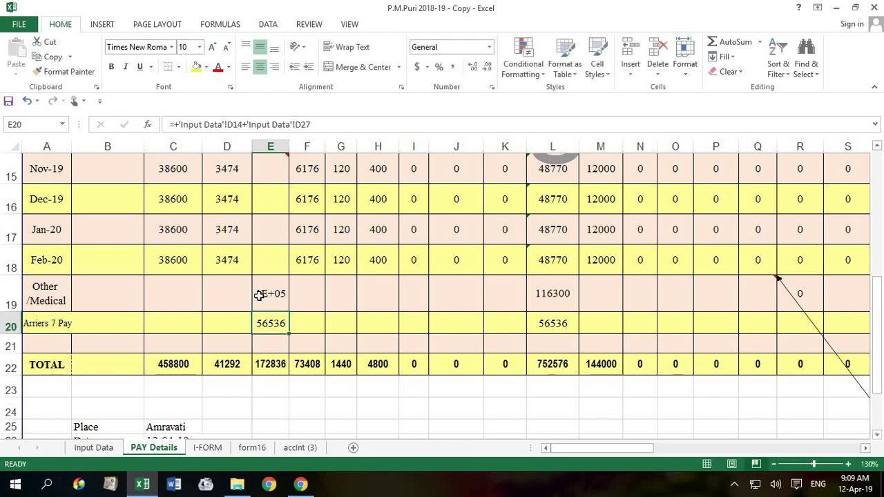
pyautogui.click(208, 448)
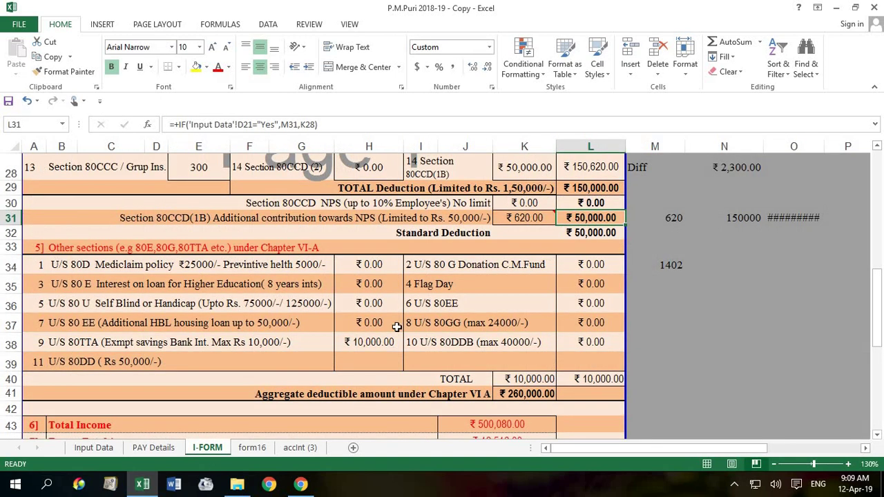
pyautogui.scroll(-7, 397, 328)
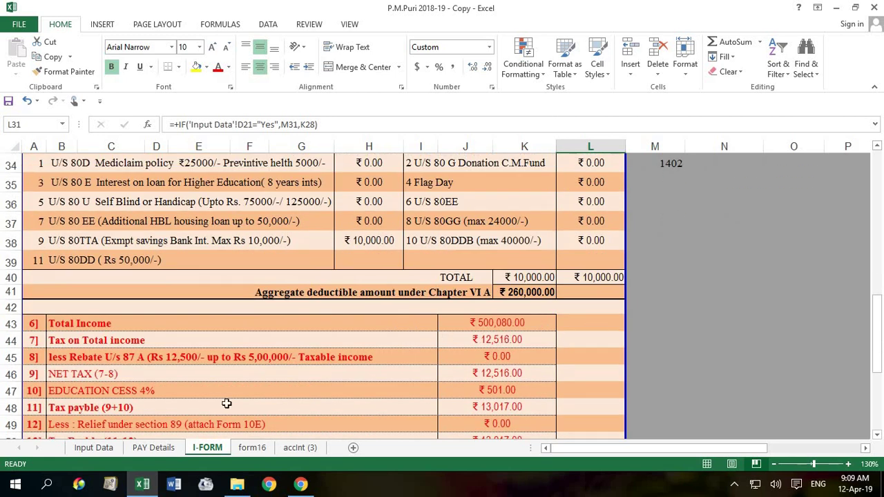
# - Reduce the Other/Medical amount in E19 on PAY Details to 116200 and check Total Income, tax payable and total deductions on I-FORM
pyautogui.click(155, 448)
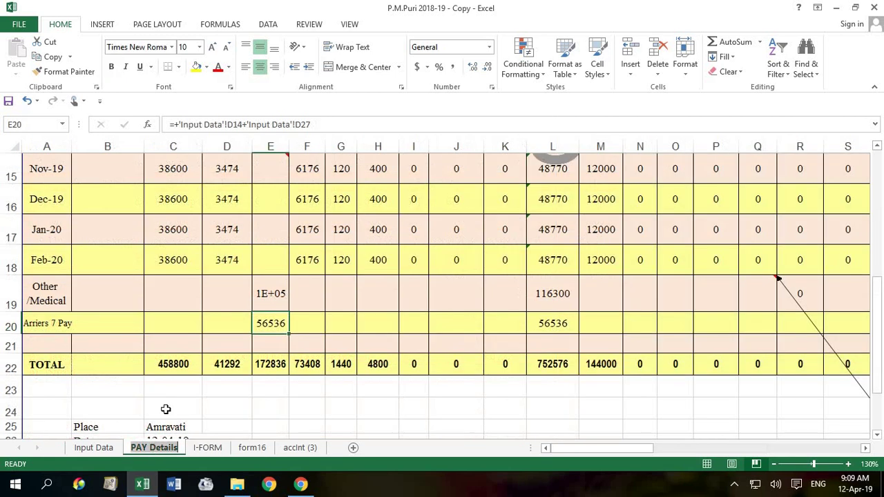
pyautogui.doubleClick(273, 294)
pyautogui.moveTo(276, 293); pyautogui.dragTo(271, 293)
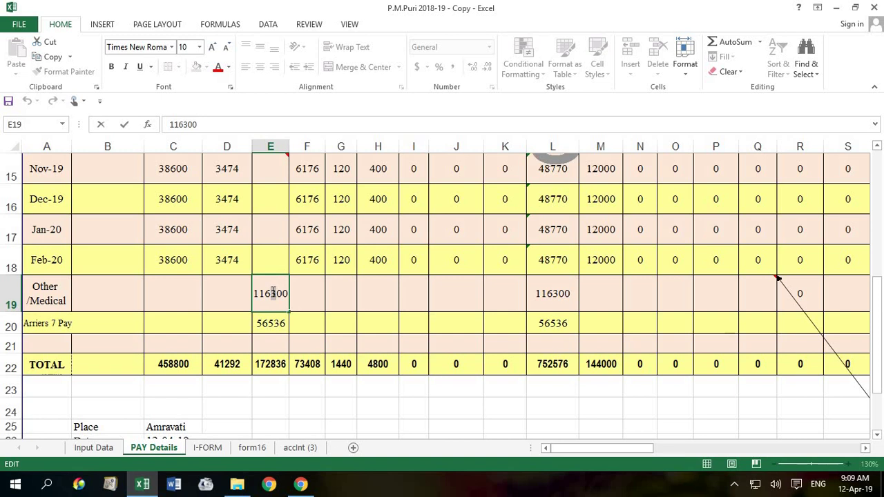
pyautogui.write('2')
pyautogui.press('Return')
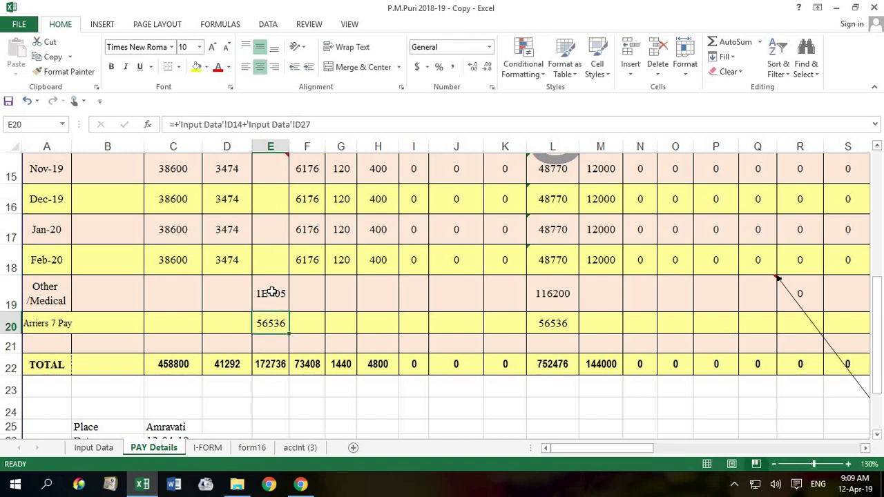
pyautogui.click(275, 364)
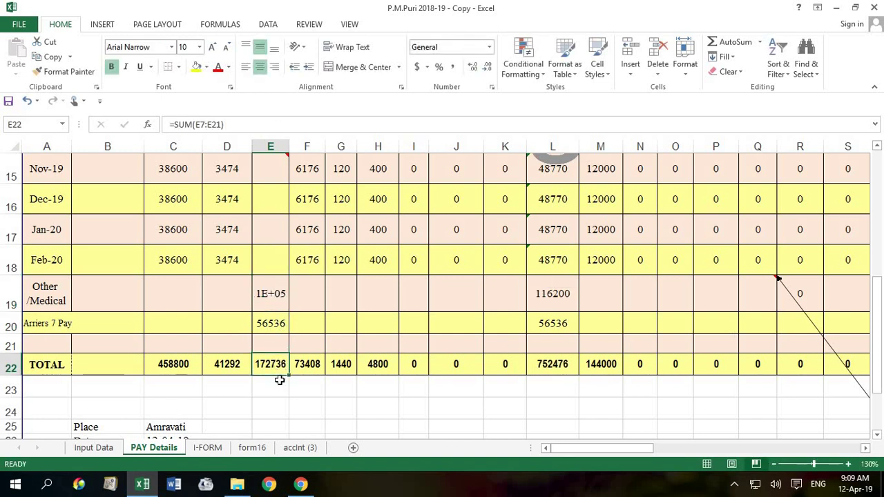
pyautogui.click(207, 448)
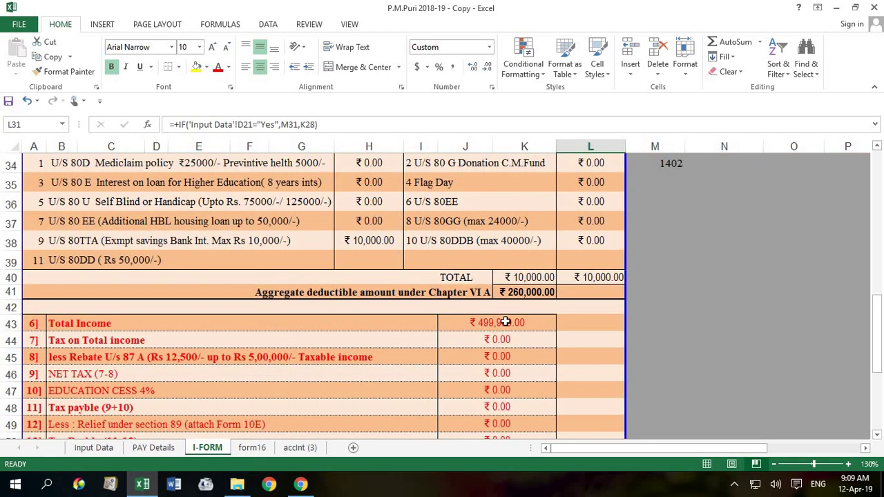
pyautogui.click(550, 330)
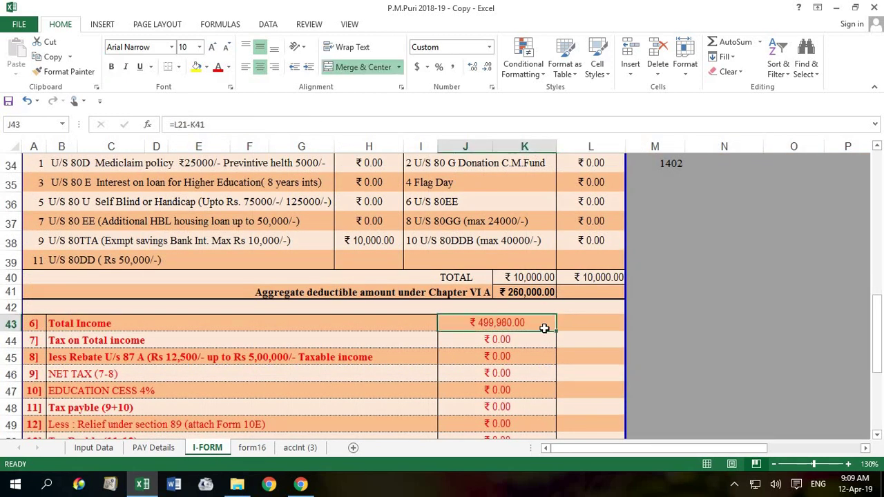
pyautogui.scroll(-3, 542, 330)
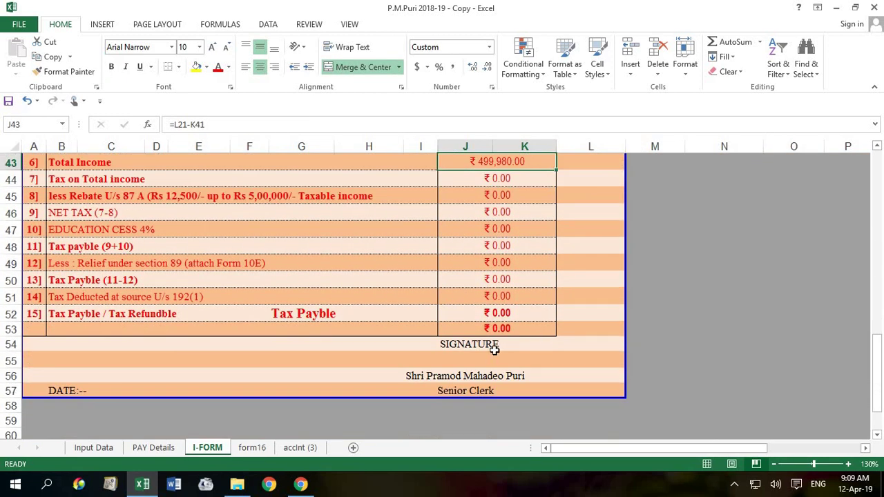
pyautogui.scroll(2, 494, 349)
pyautogui.scroll(1, 494, 350)
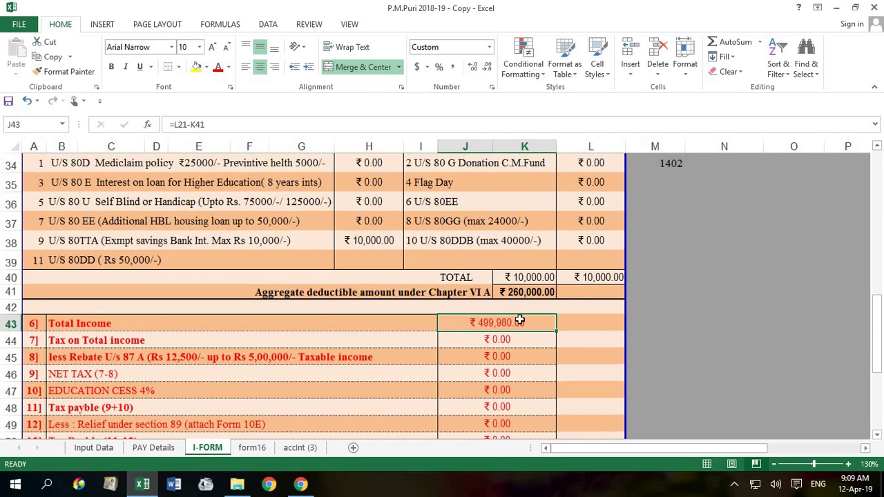
pyautogui.click(592, 278)
pyautogui.click(504, 323)
# - Raise the Other/Medical amount in E19 on PAY Details to 500000 and return to the tax calculation on I-FORM
pyautogui.click(155, 447)
pyautogui.click(276, 304)
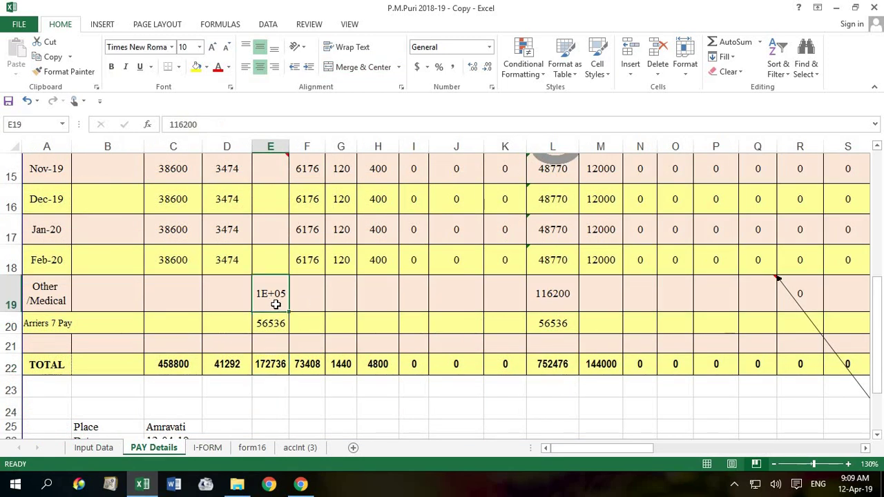
pyautogui.write('500000')
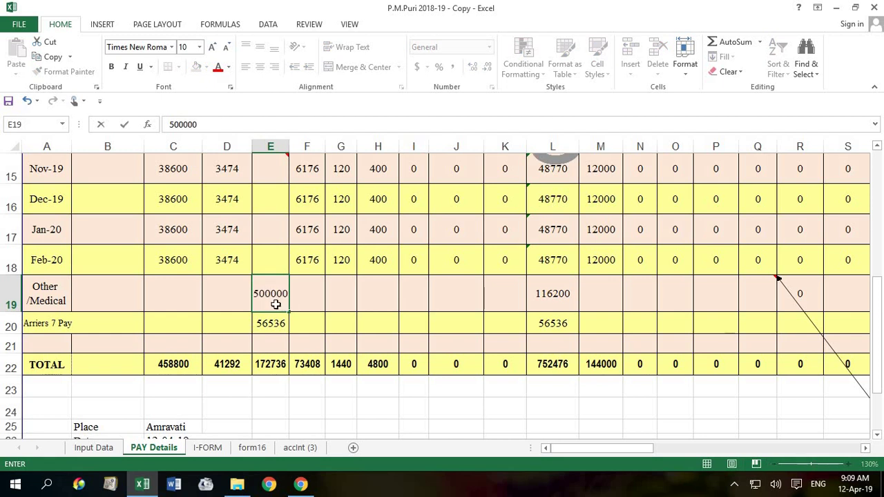
pyautogui.press('Return')
pyautogui.click(207, 447)
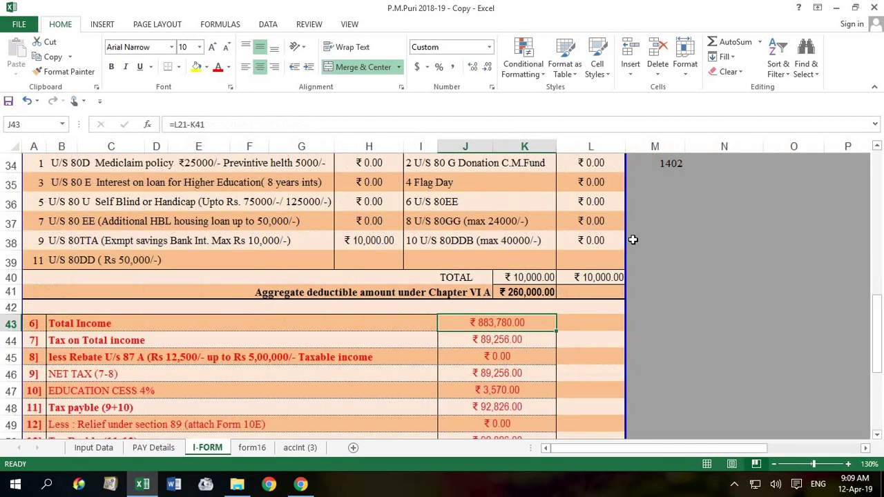
# - Review I-FORM from the salary total through Total II, gross income and the 80C and NPS deductions to the final tax payable
pyautogui.scroll(11, 621, 249)
pyautogui.click(589, 320)
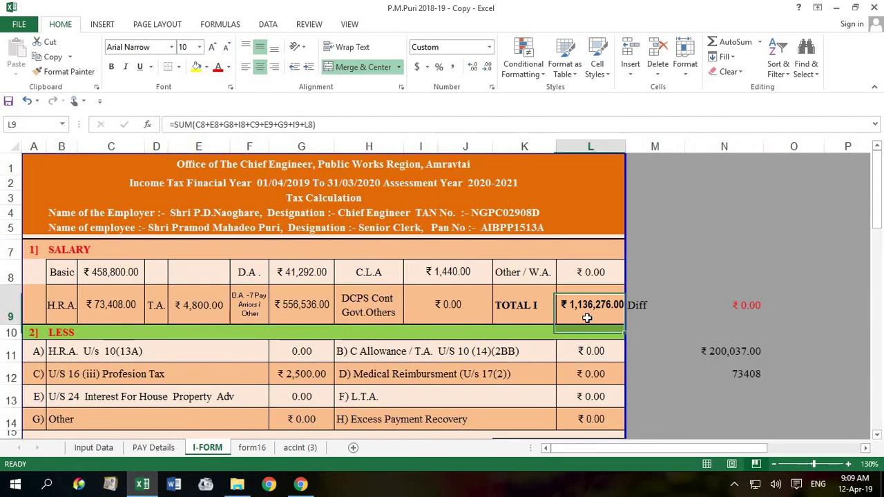
pyautogui.scroll(-3, 589, 319)
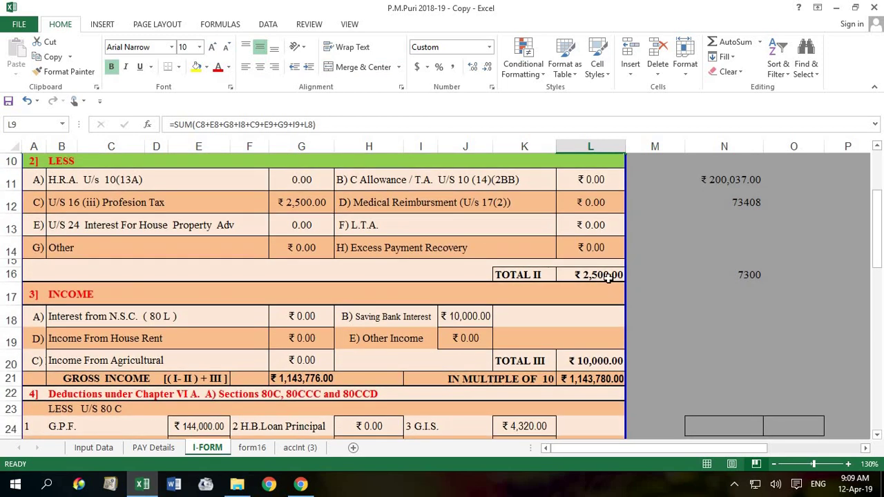
pyautogui.click(608, 274)
pyautogui.scroll(-3, 276, 358)
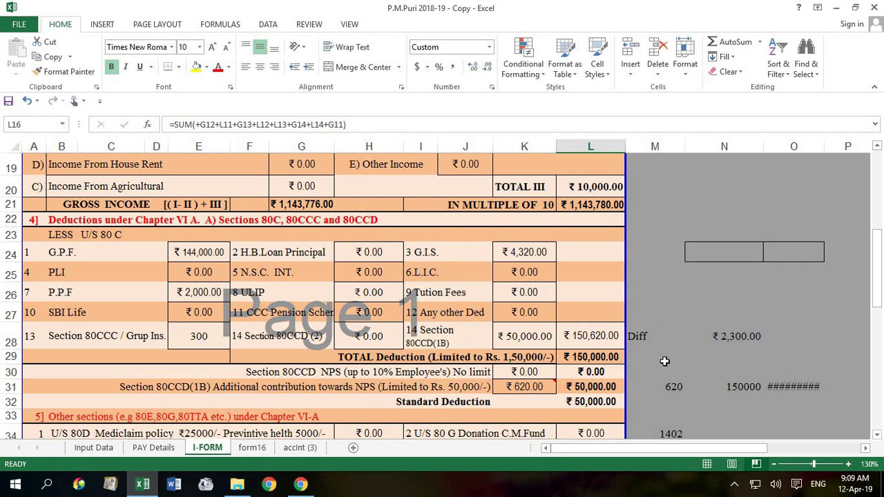
pyautogui.click(585, 336)
pyautogui.scroll(-1, 573, 332)
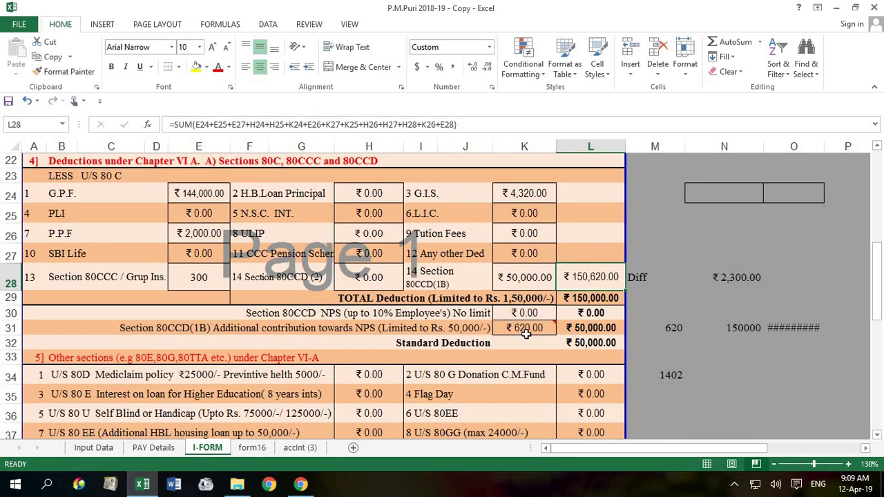
pyautogui.scroll(-8, 604, 332)
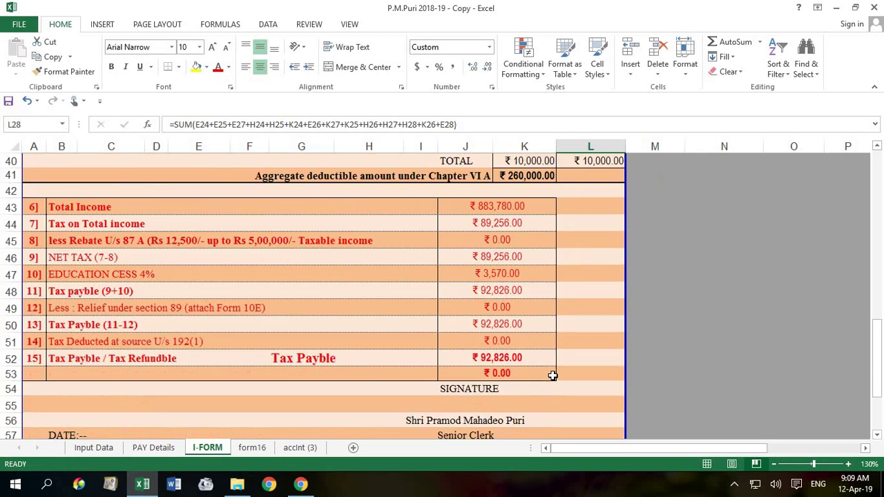
pyautogui.click(594, 308)
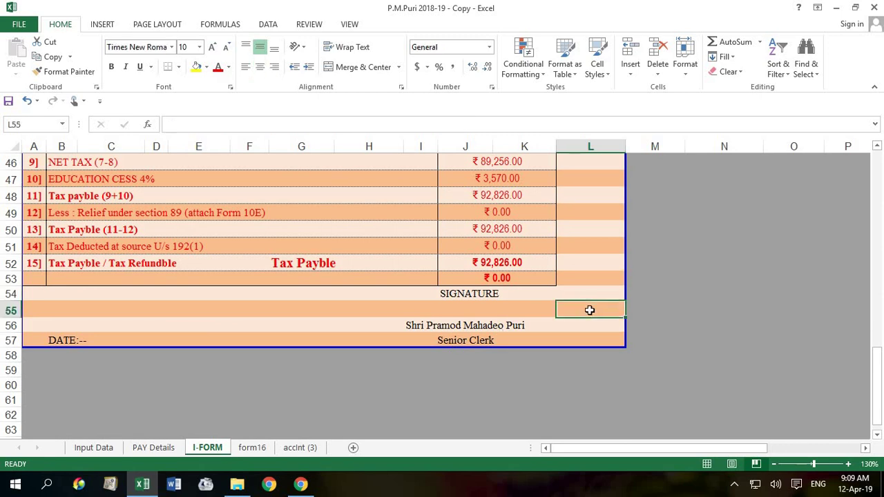
# - Check the final Tax Payable / Tax Refundable amount on I-FORM against the tax rows above it
pyautogui.click(510, 261)
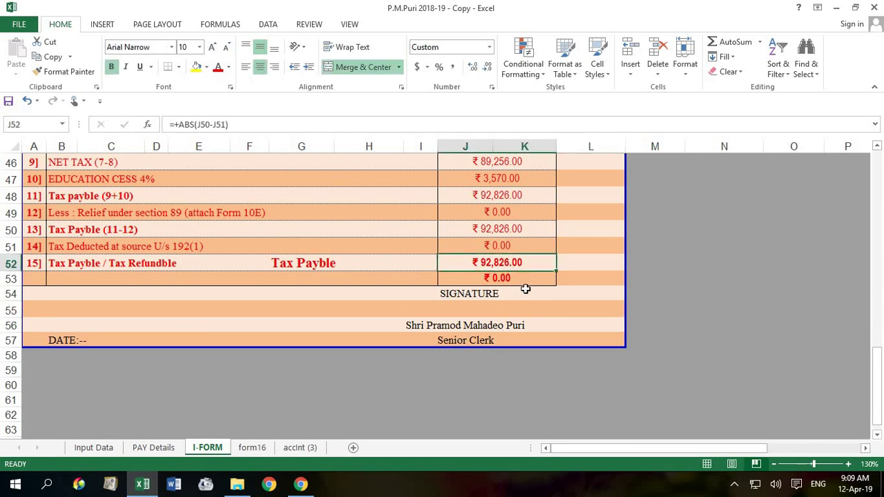
pyautogui.scroll(2, 526, 289)
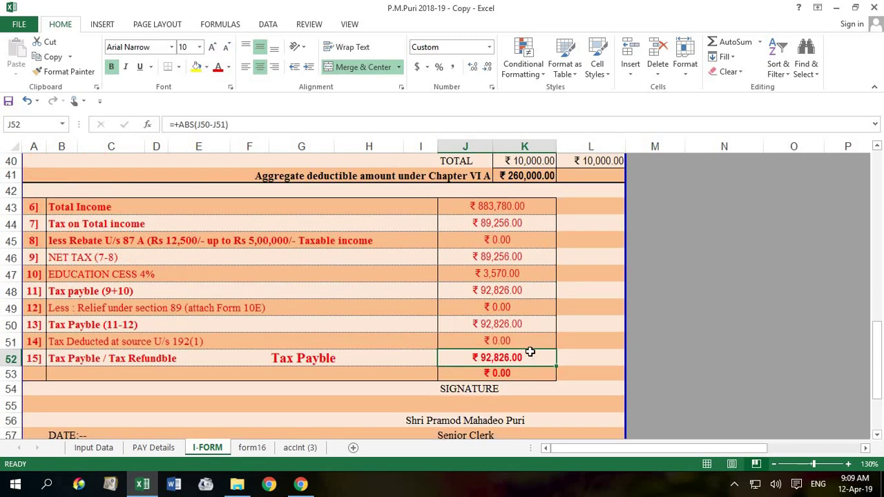
pyautogui.click(408, 343)
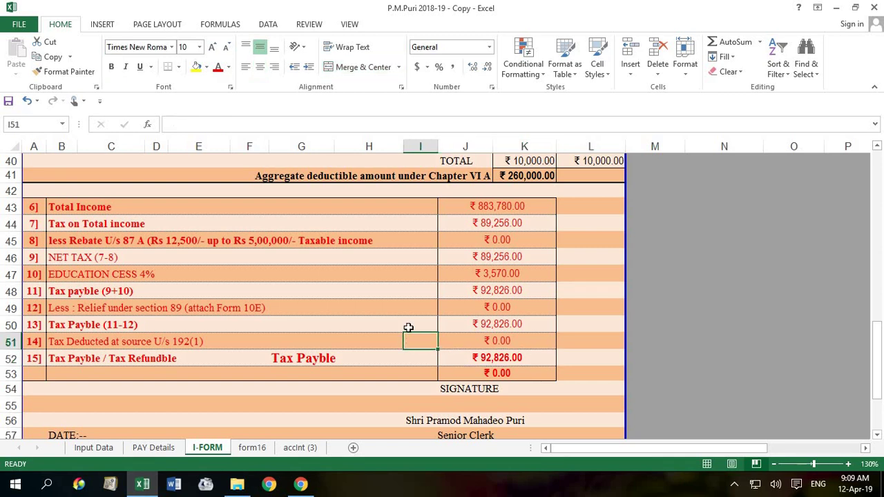
pyautogui.click(407, 326)
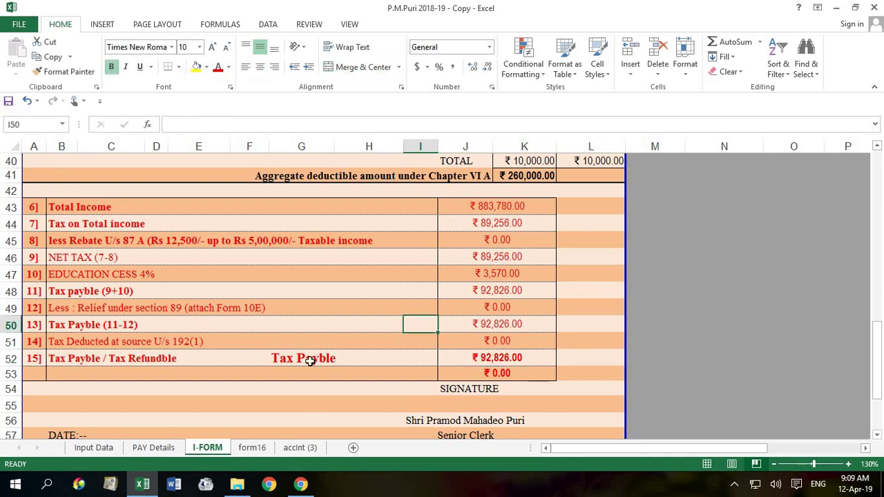
# - Open the form16 sheet and review the Form No. 16 heading, employer and employee details, period and gross salary section
pyautogui.click(252, 447)
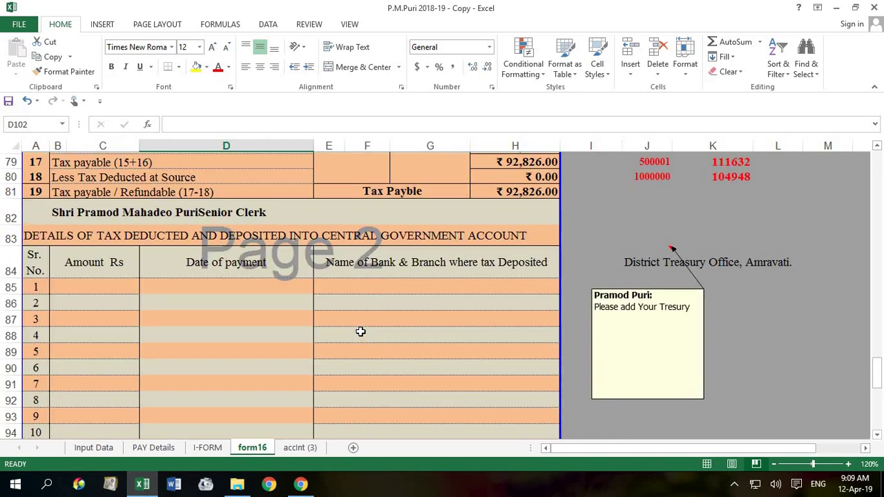
pyautogui.scroll(20, 361, 332)
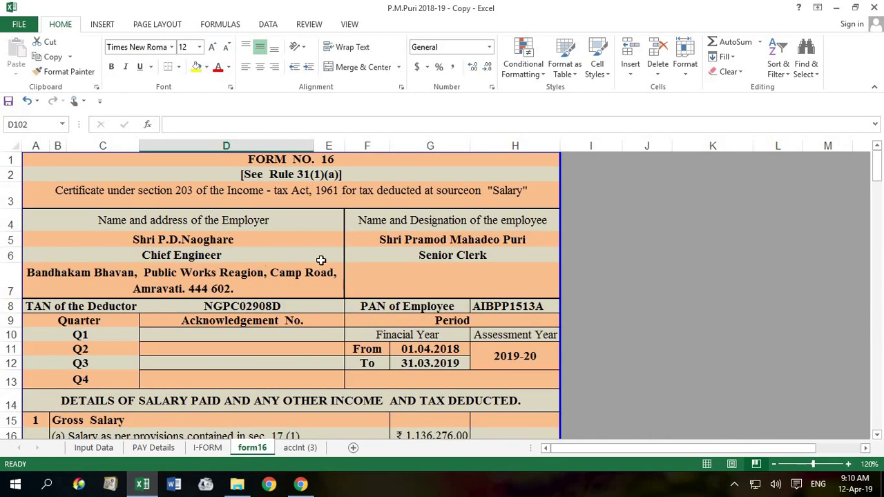
pyautogui.scroll(-1, 320, 326)
pyautogui.scroll(-2, 360, 317)
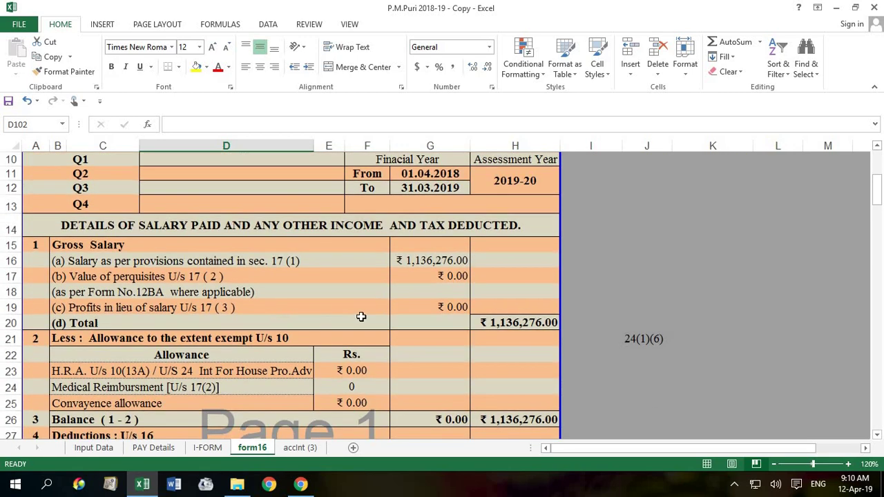
pyautogui.click(432, 260)
pyautogui.scroll(3, 431, 260)
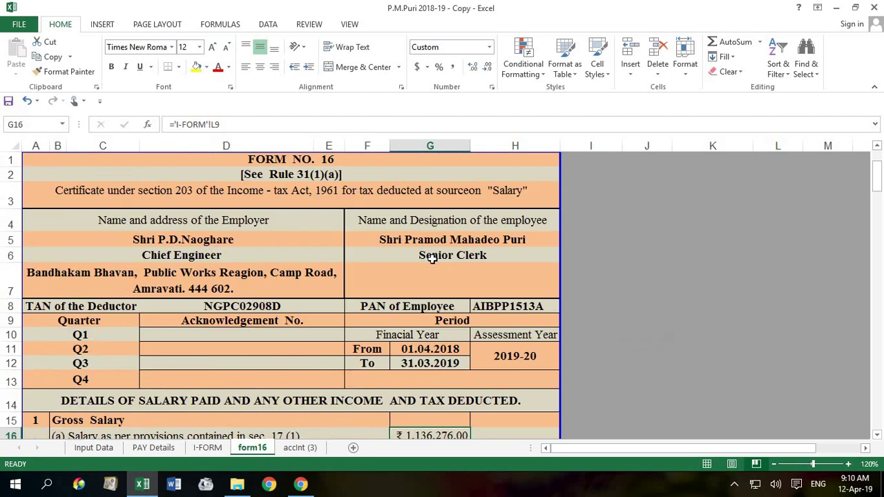
pyautogui.click(298, 163)
pyautogui.scroll(-1, 331, 304)
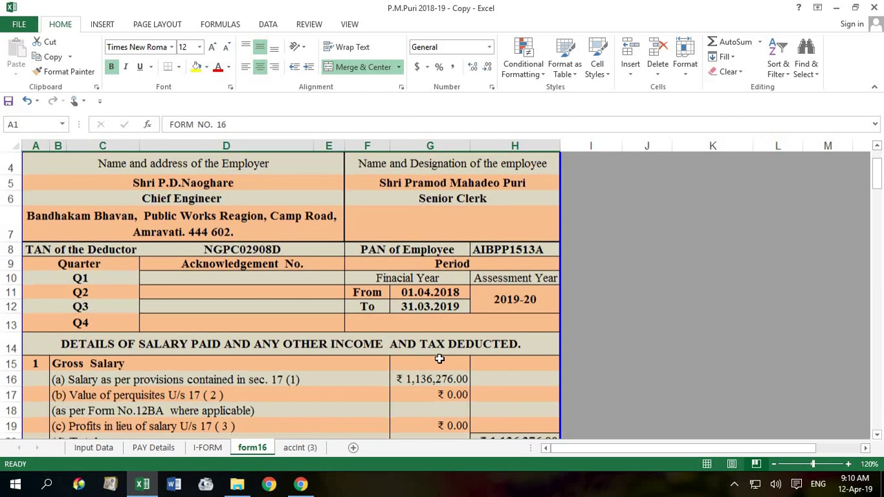
pyautogui.click(455, 343)
pyautogui.scroll(-1, 453, 379)
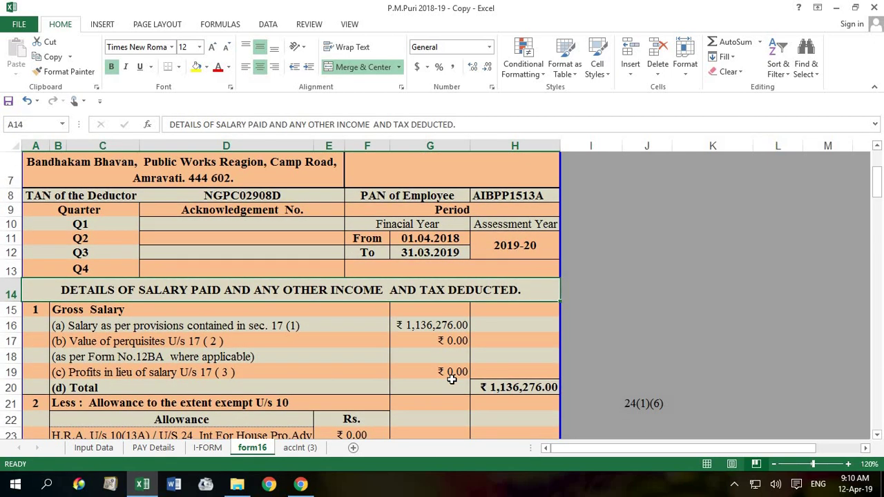
pyautogui.scroll(2, 335, 328)
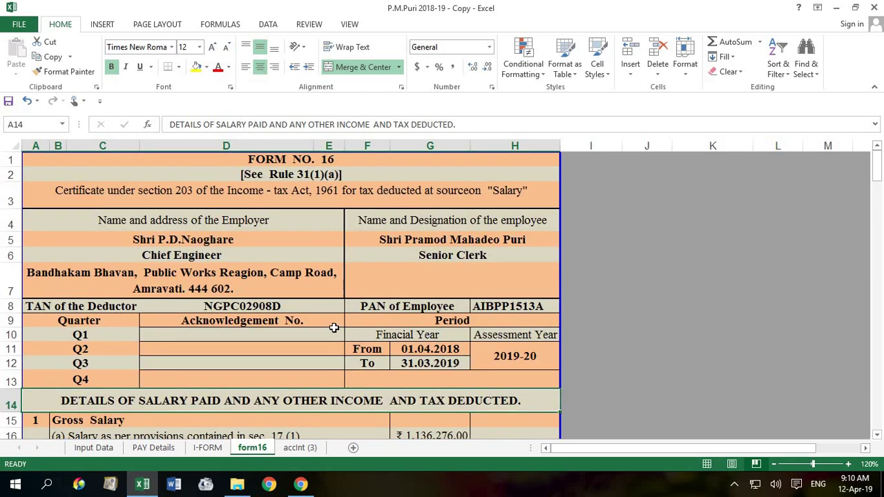
pyautogui.scroll(-2, 314, 357)
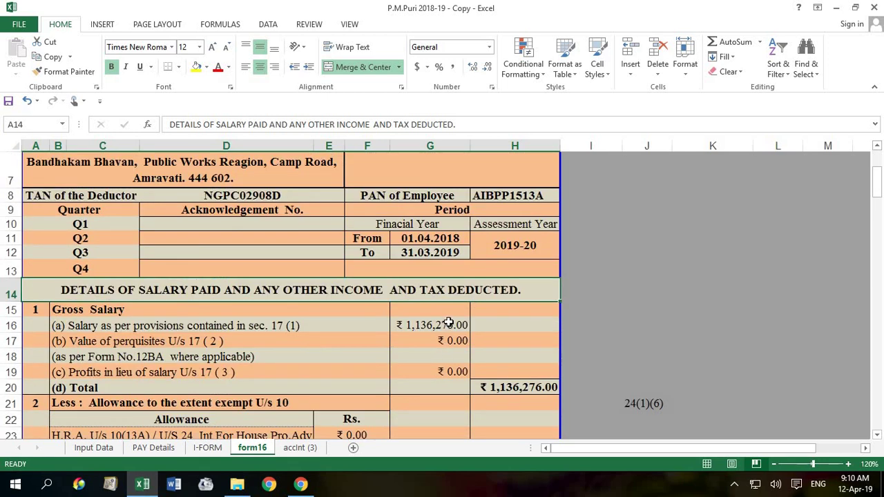
# - Examine the rest of form16, from the Chapter VI-A deductions and tax payable to the deposit table and certificate, and return to Gross Salary
pyautogui.scroll(-10, 448, 323)
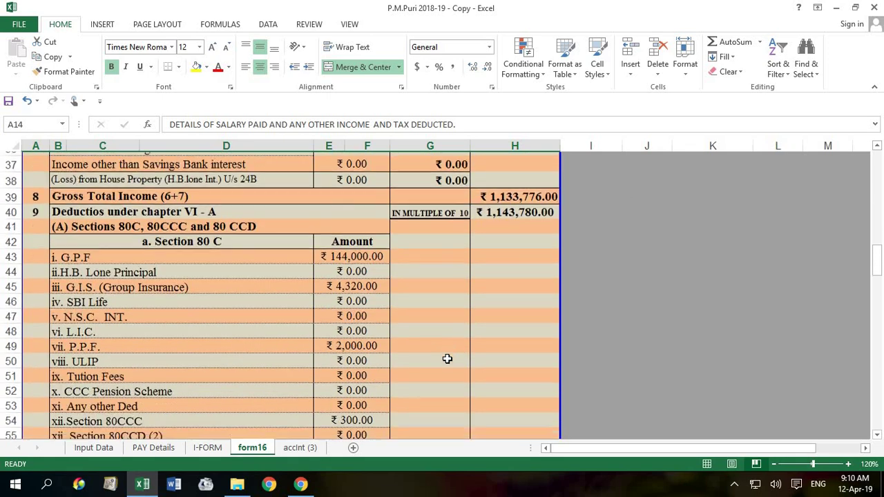
pyautogui.scroll(-4, 448, 358)
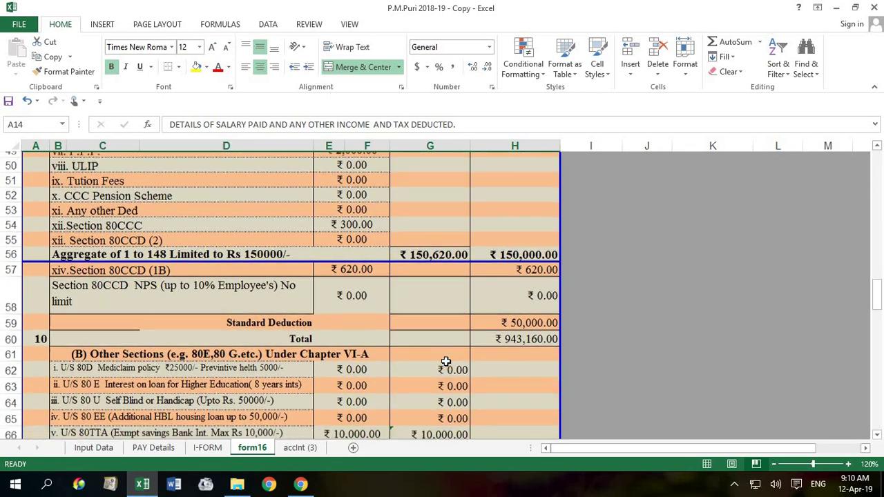
pyautogui.scroll(-7, 446, 361)
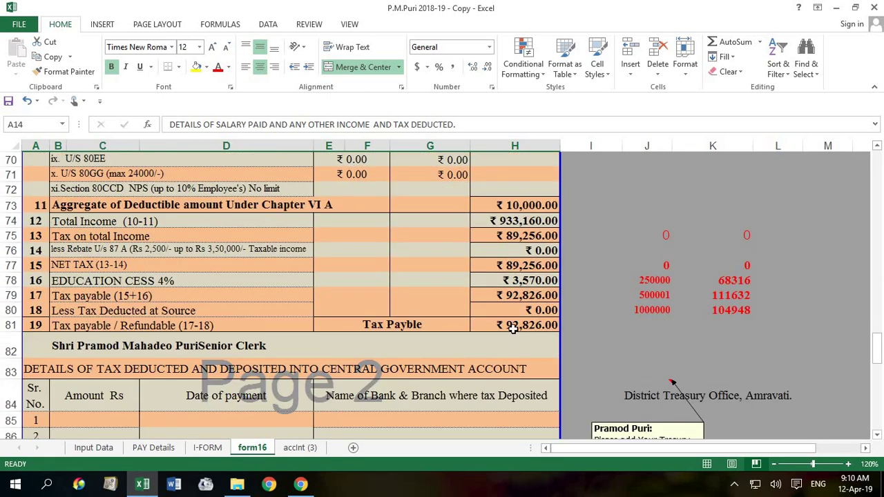
pyautogui.scroll(-10, 391, 356)
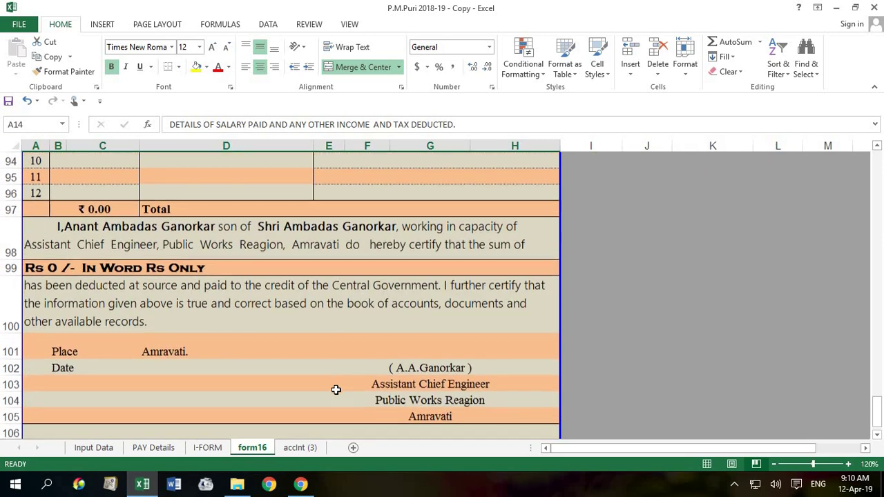
pyautogui.scroll(20, 335, 389)
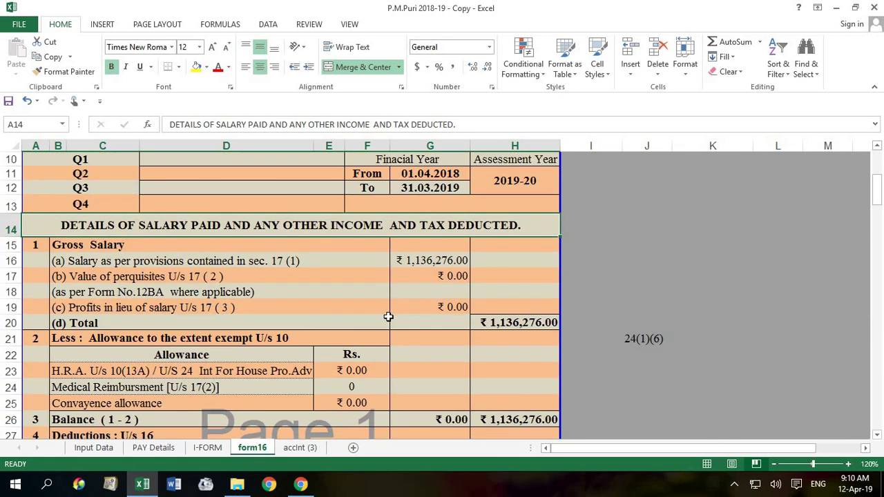
pyautogui.click(383, 323)
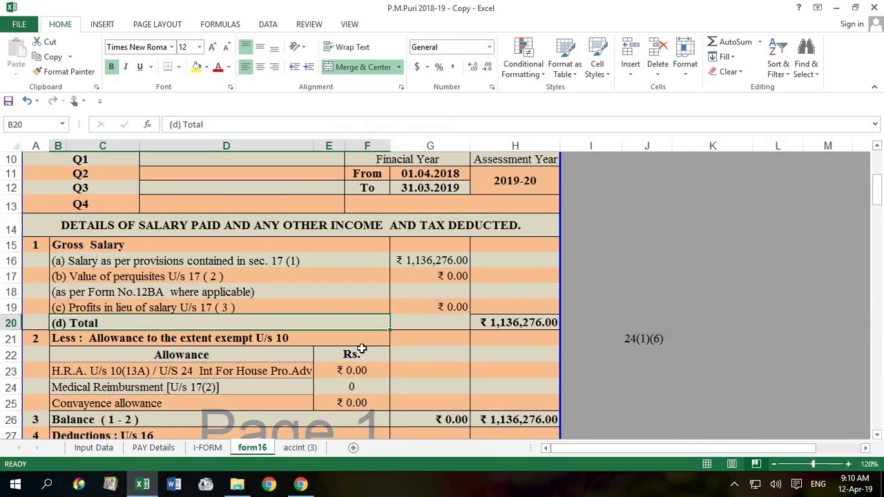
# - Return to the start of the Input Data sheet, and switch to Chrome to view the blog's Income Tax page with its header
pyautogui.click(111, 450)
pyautogui.scroll(6, 351, 326)
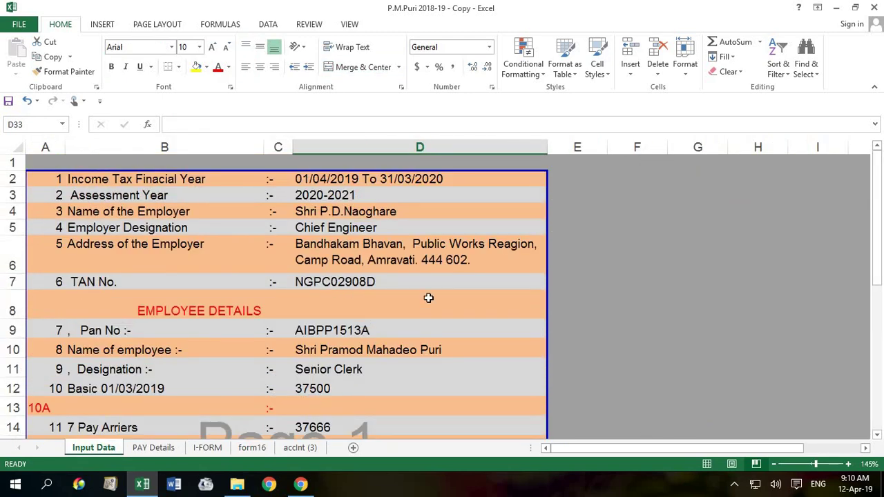
pyautogui.click(300, 484)
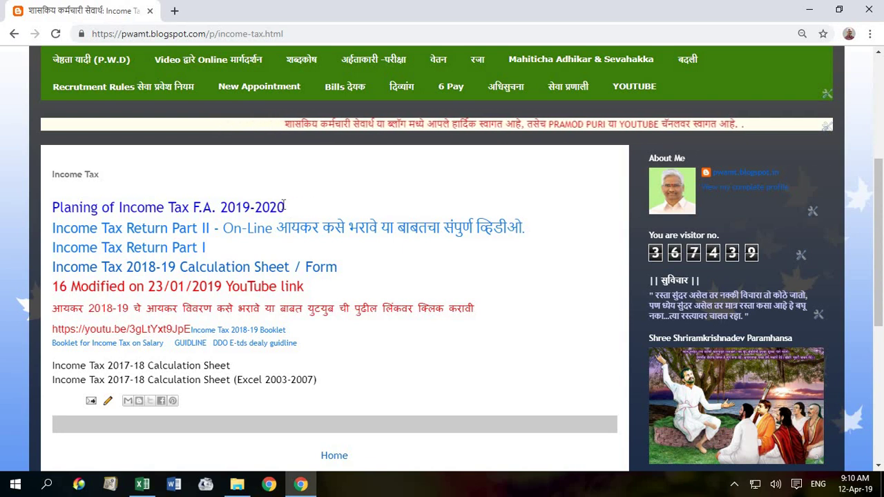
pyautogui.scroll(4, 297, 228)
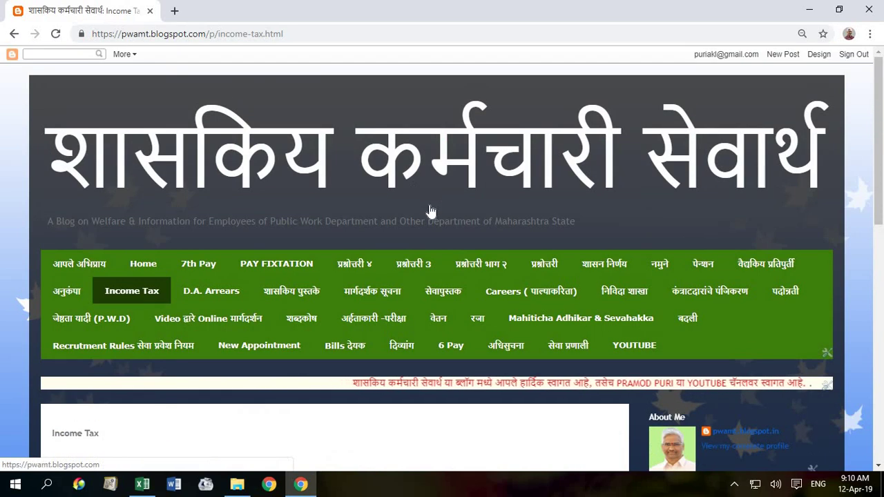